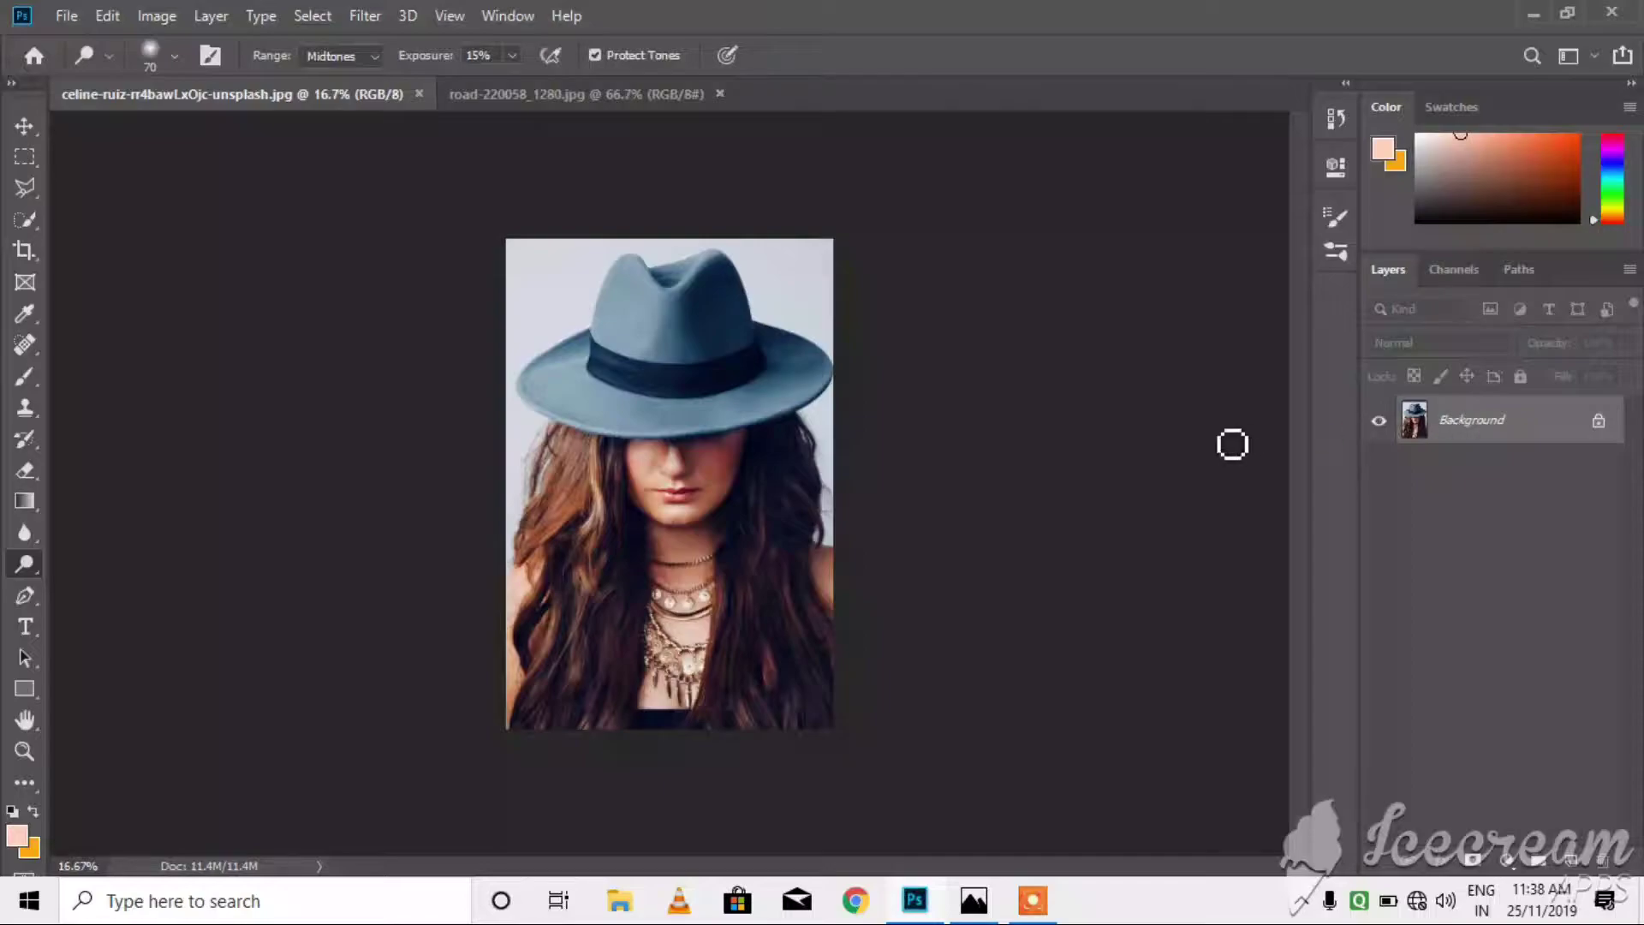
Duplicate the portrait to Layer 1, move the copy down, and hide the Background layer.
key("ctrl+j")
left_click(28, 127)
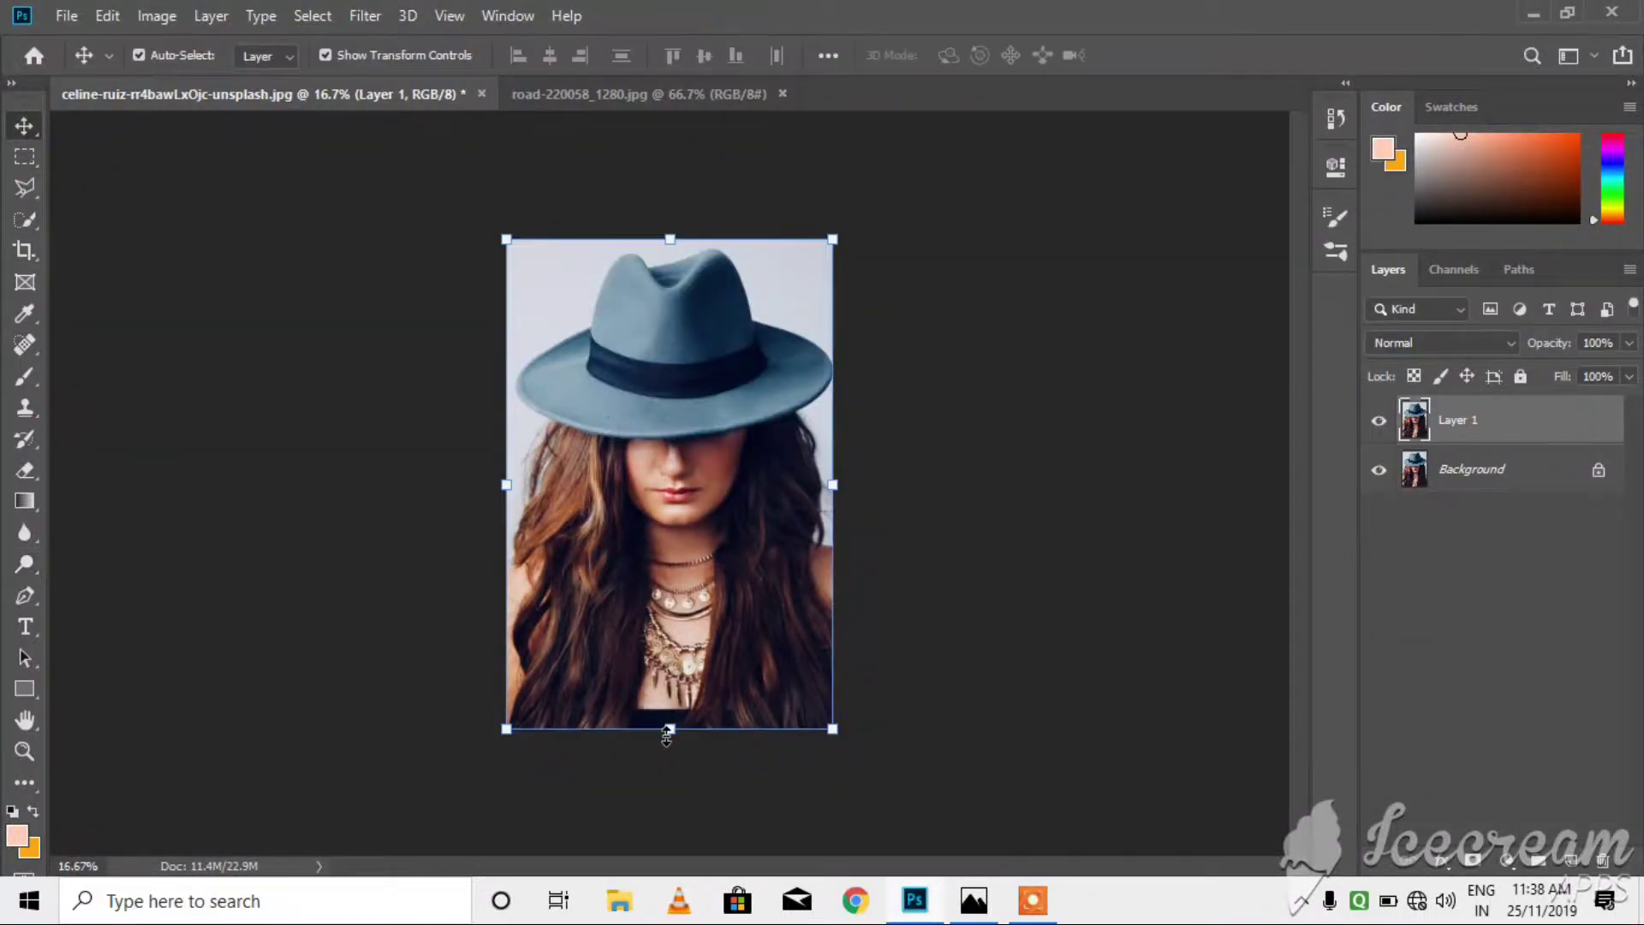
mouse_move(669, 729)
left_mouse_down()
mouse_move(679, 711)
mouse_move(672, 729)
left_mouse_up()
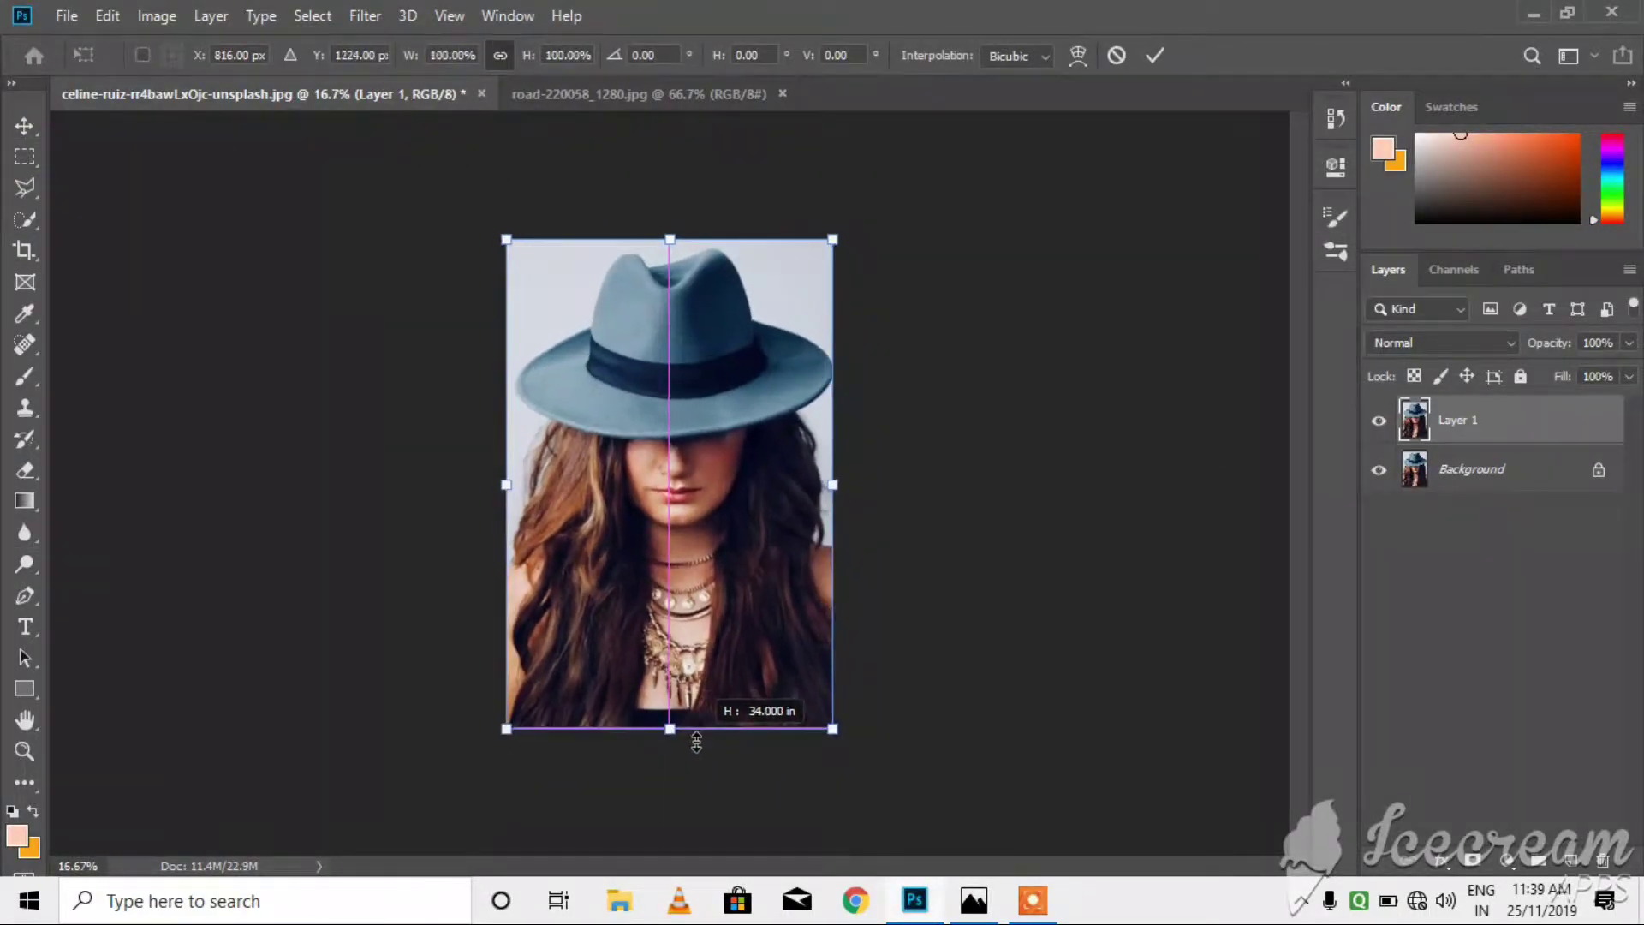
left_click_drag(741, 524, 743, 618)
left_click(1379, 470)
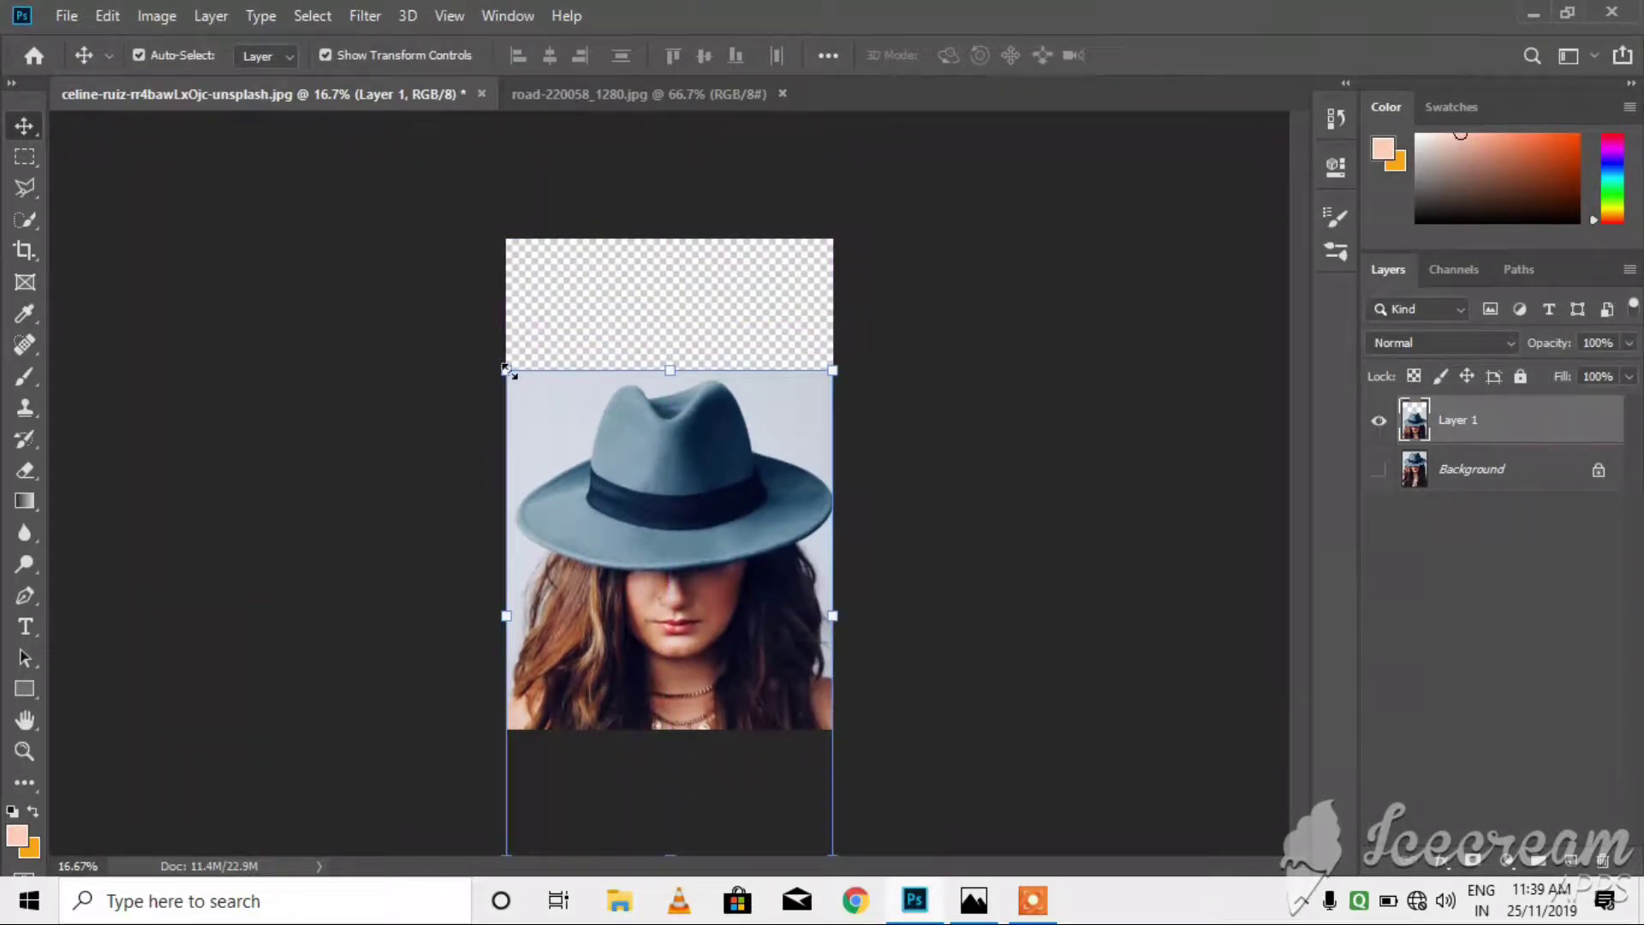
Scale Layer 1 to about 102.6%, position it lower on the canvas, and commit.
key("ctrl+t")
left_click_drag(550, 432, 588, 460)
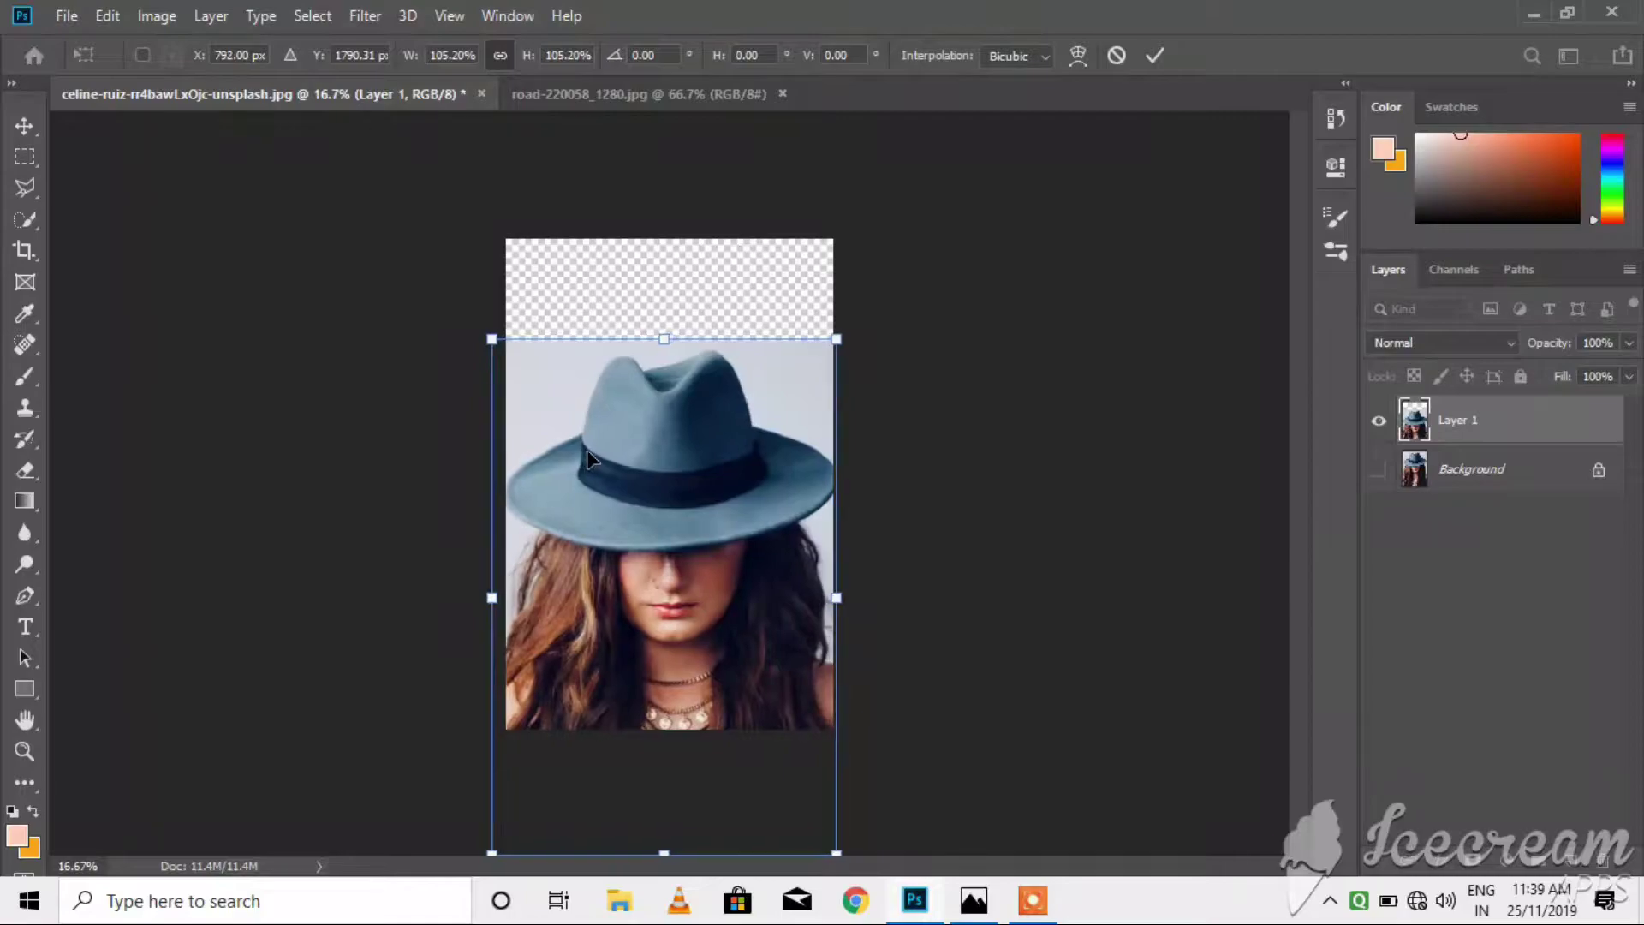
left_click_drag(496, 339, 495, 353)
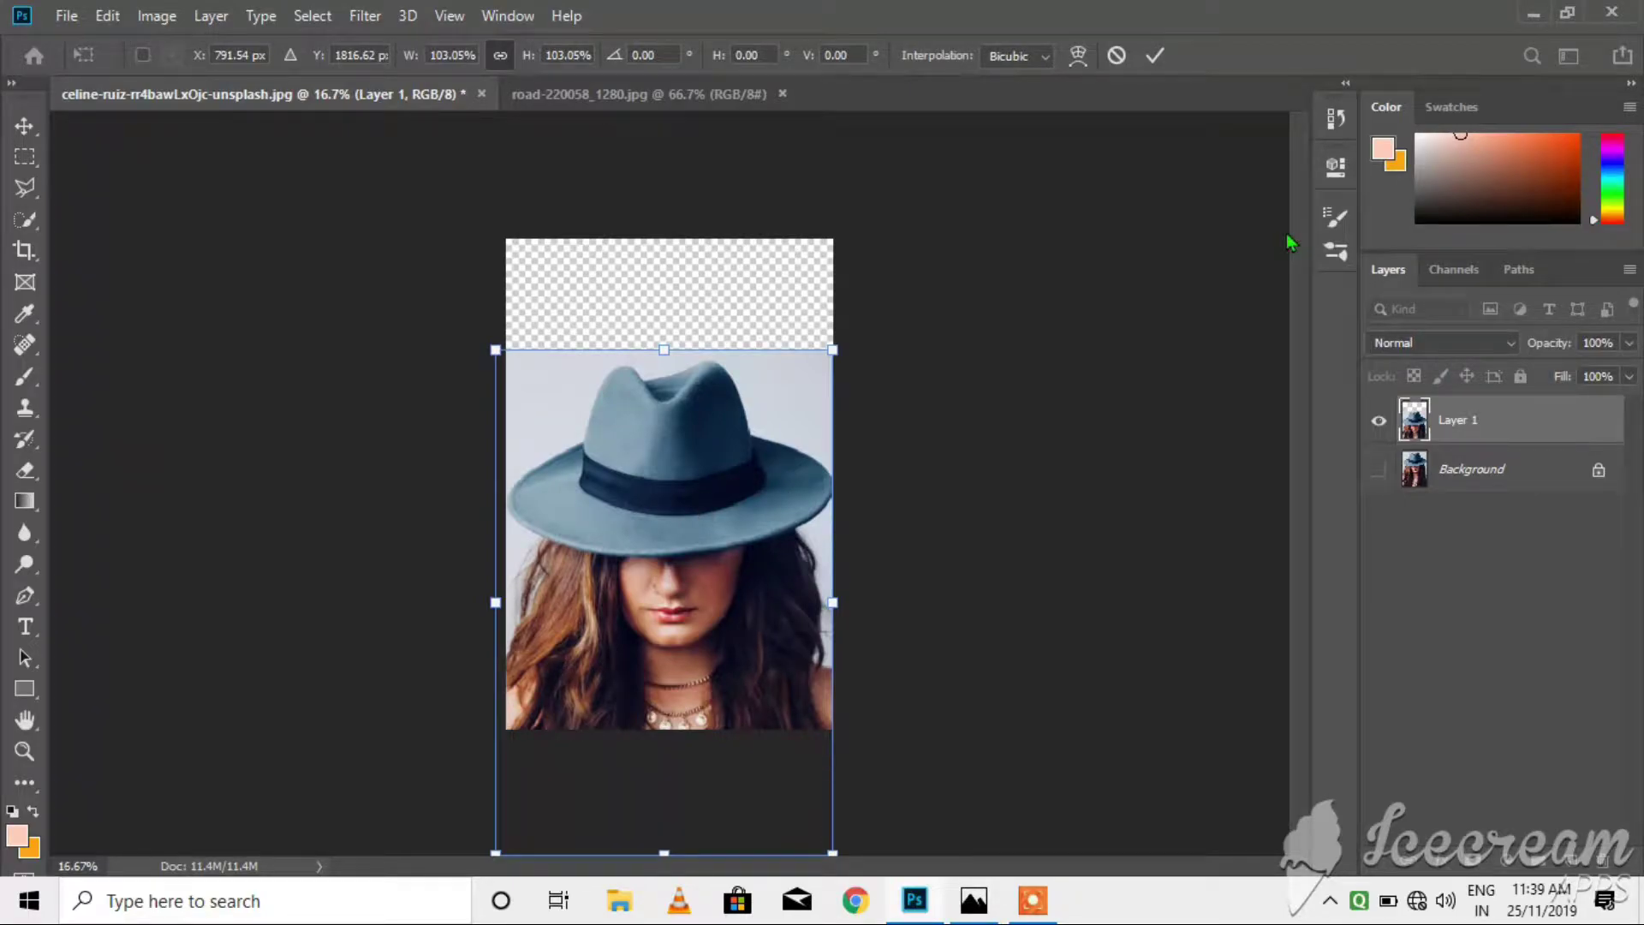
left_click_drag(697, 481, 698, 508)
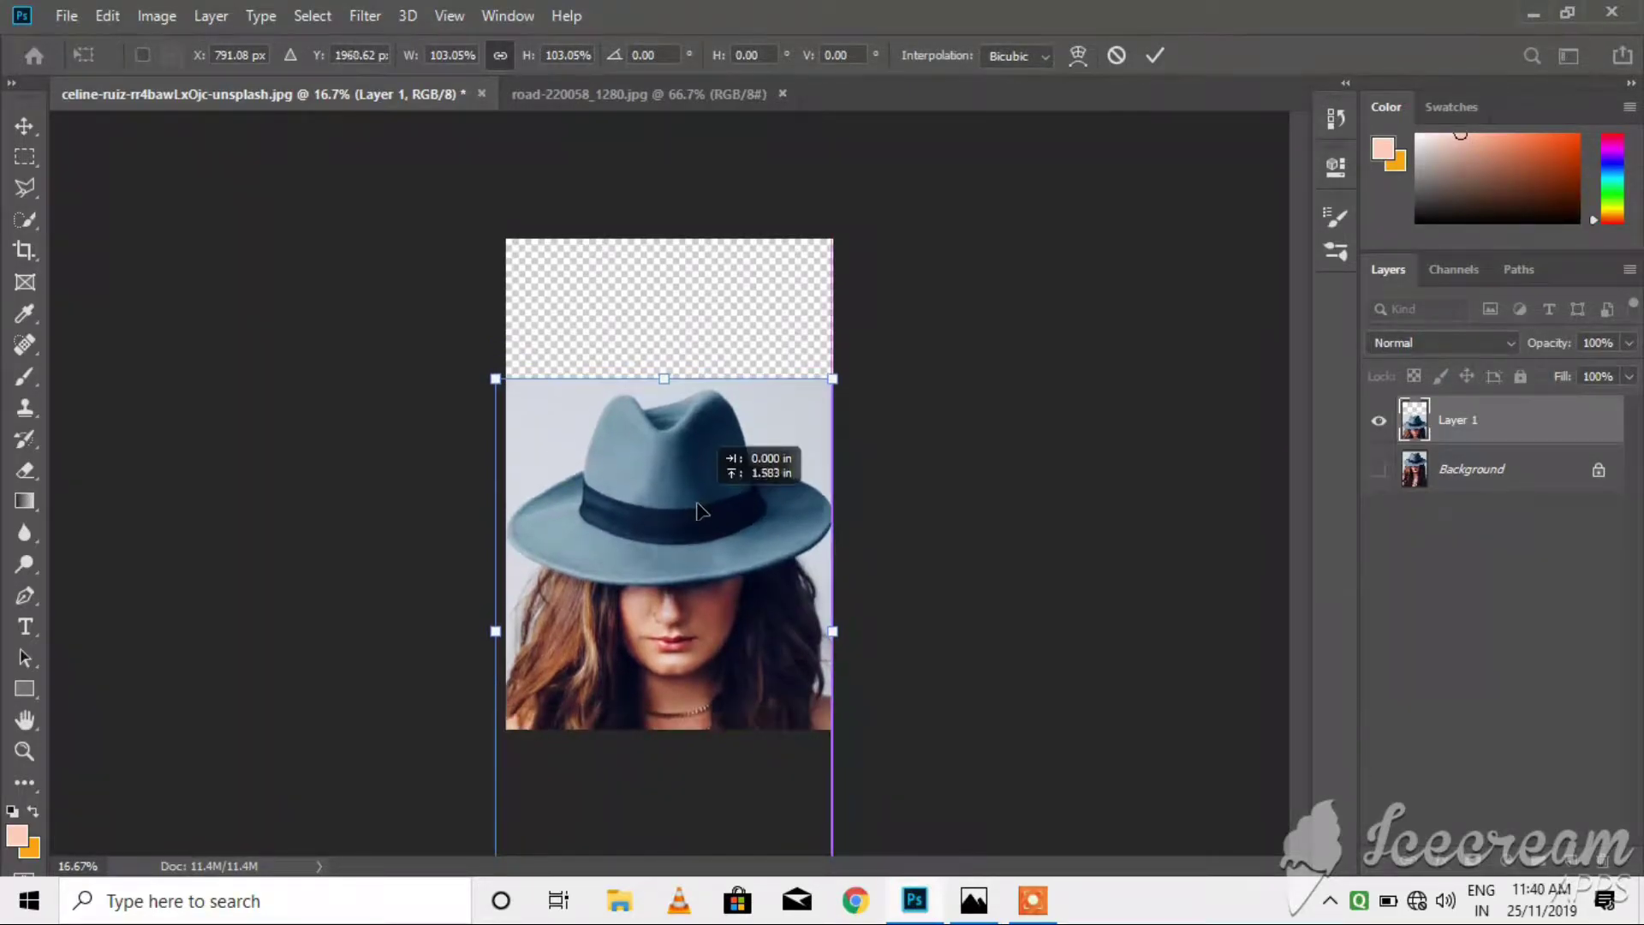
left_click_drag(833, 377, 831, 388)
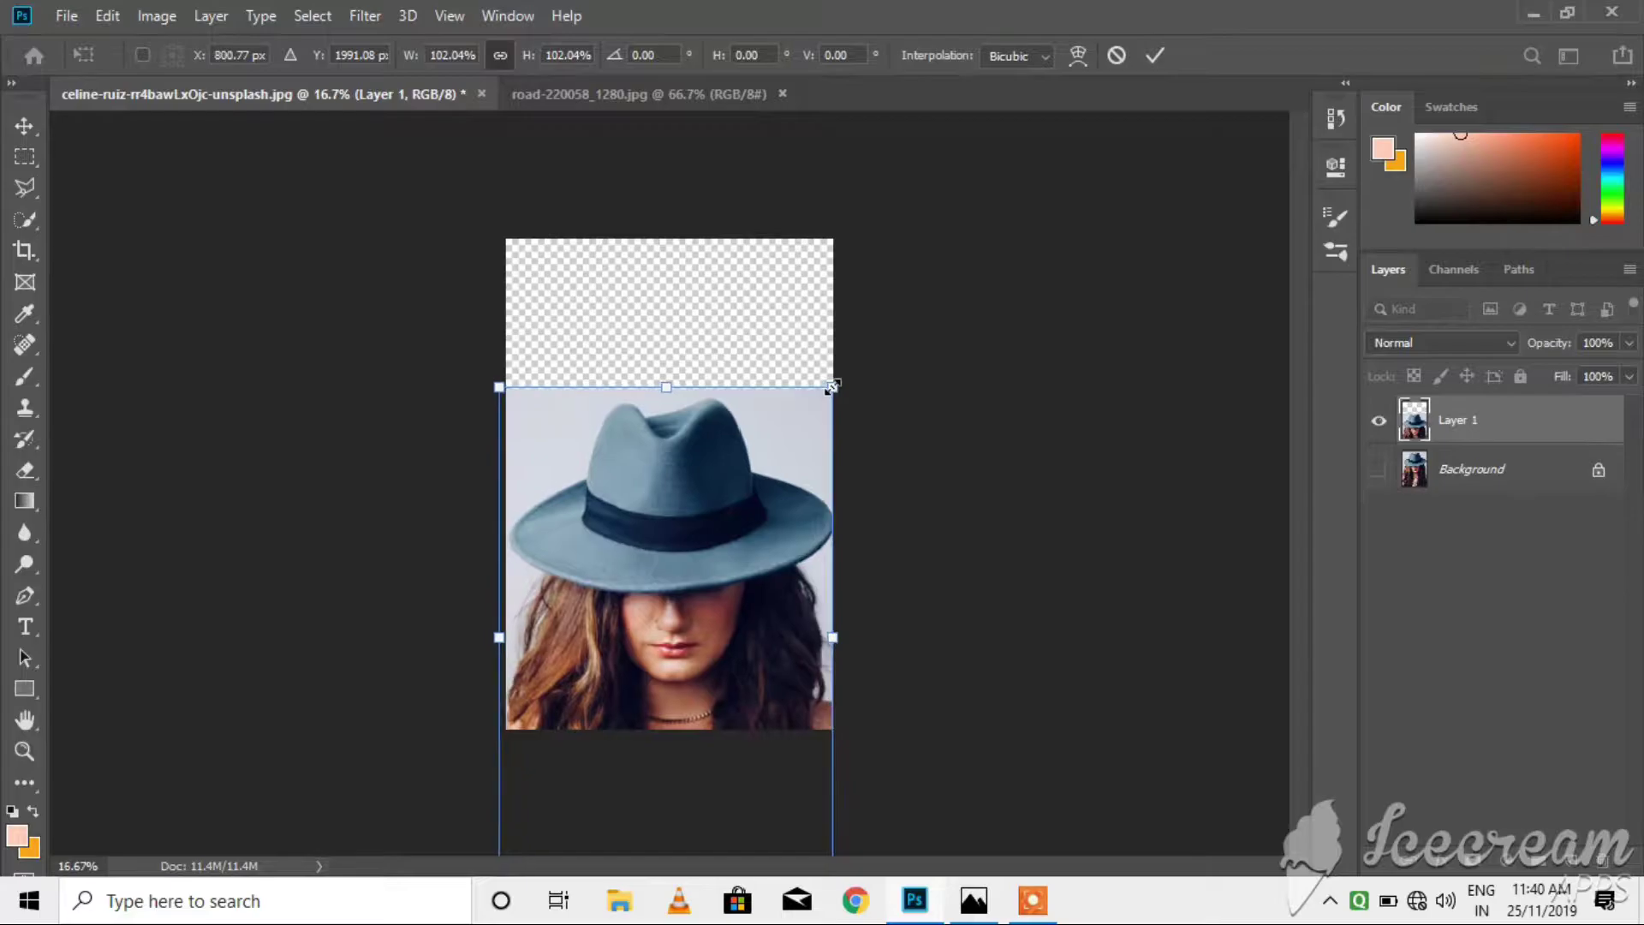
left_click_drag(511, 387, 497, 384)
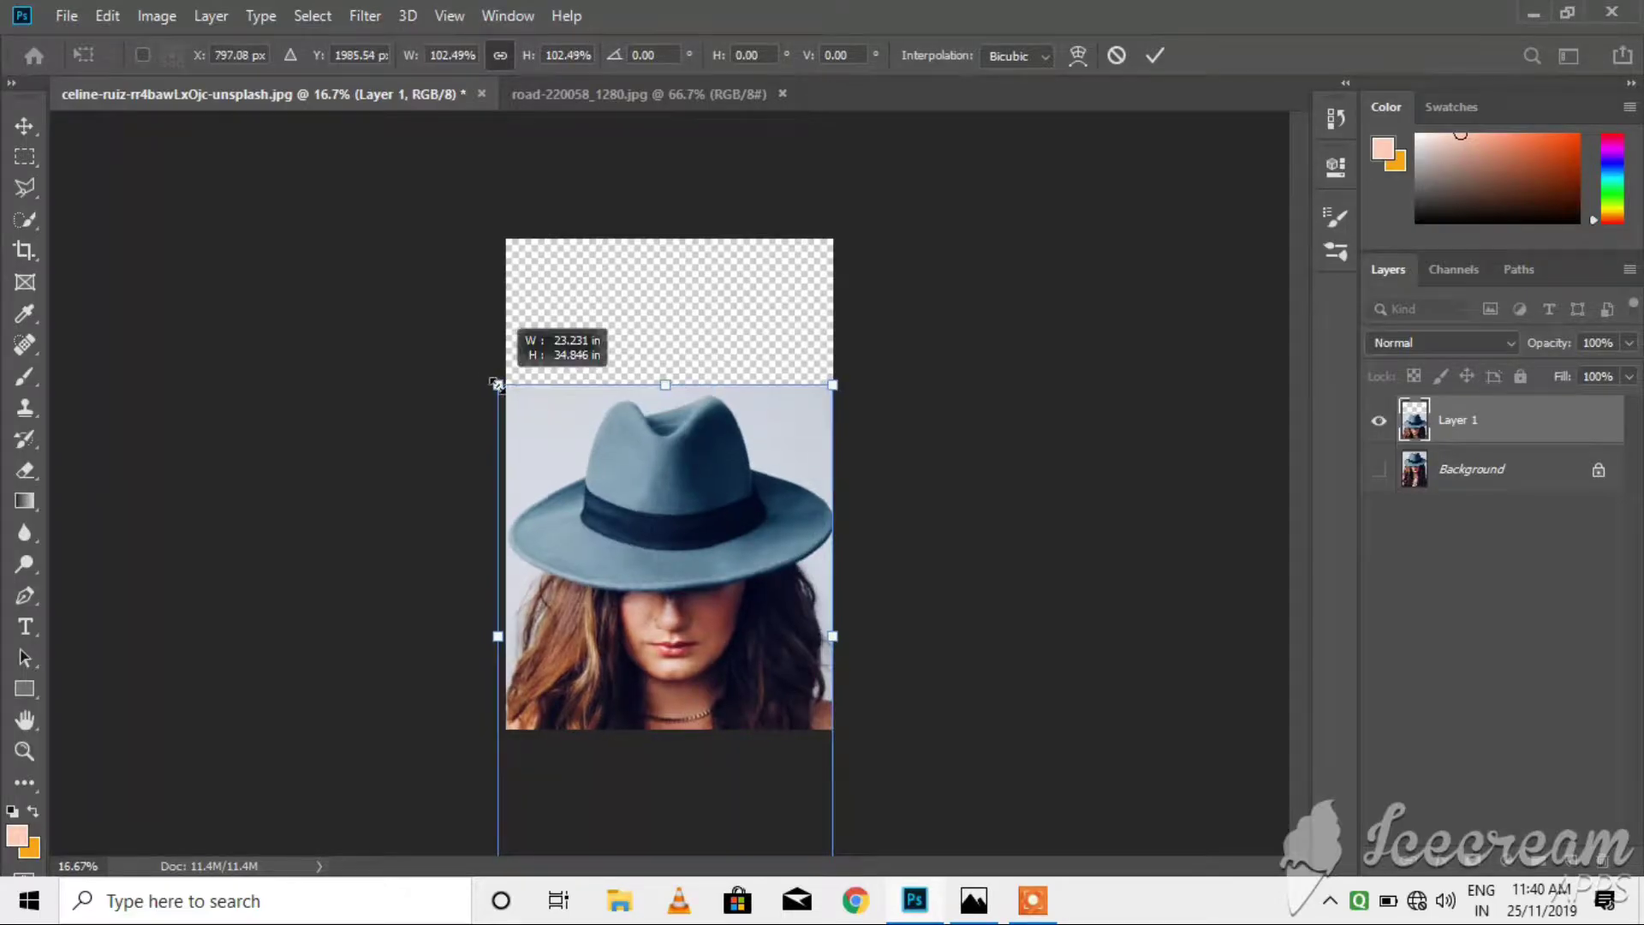
left_click(1155, 55)
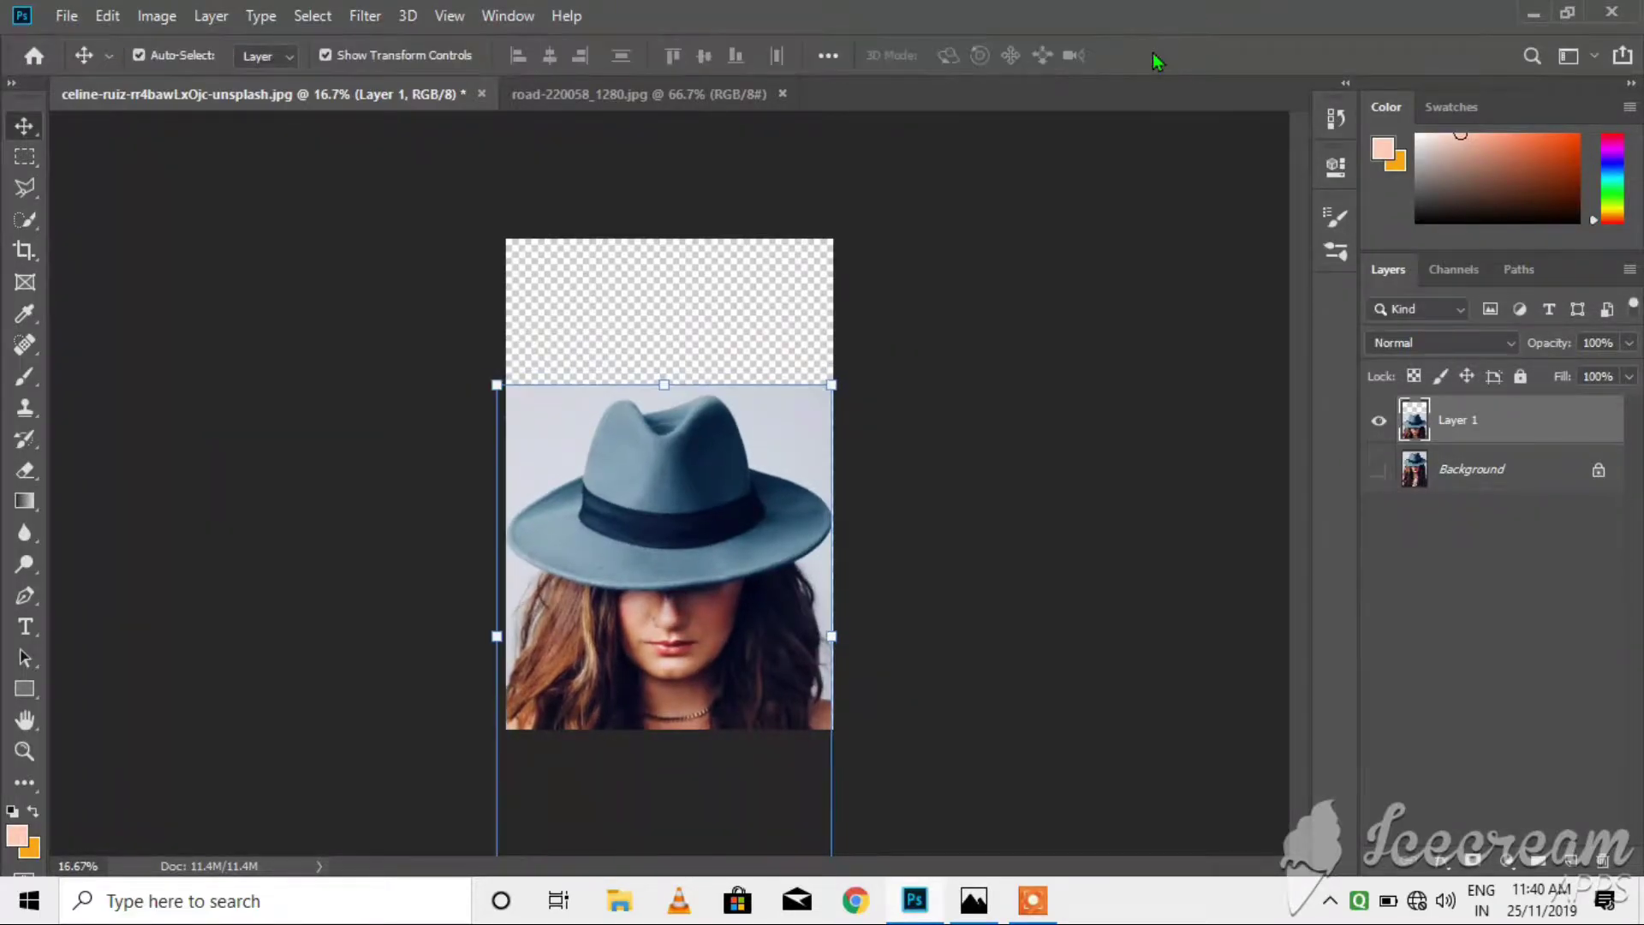
Drag the road-220058_1280.jpg photo into the portrait document and move it down over the hat.
left_click(548, 94)
left_click_drag(278, 169, 632, 288)
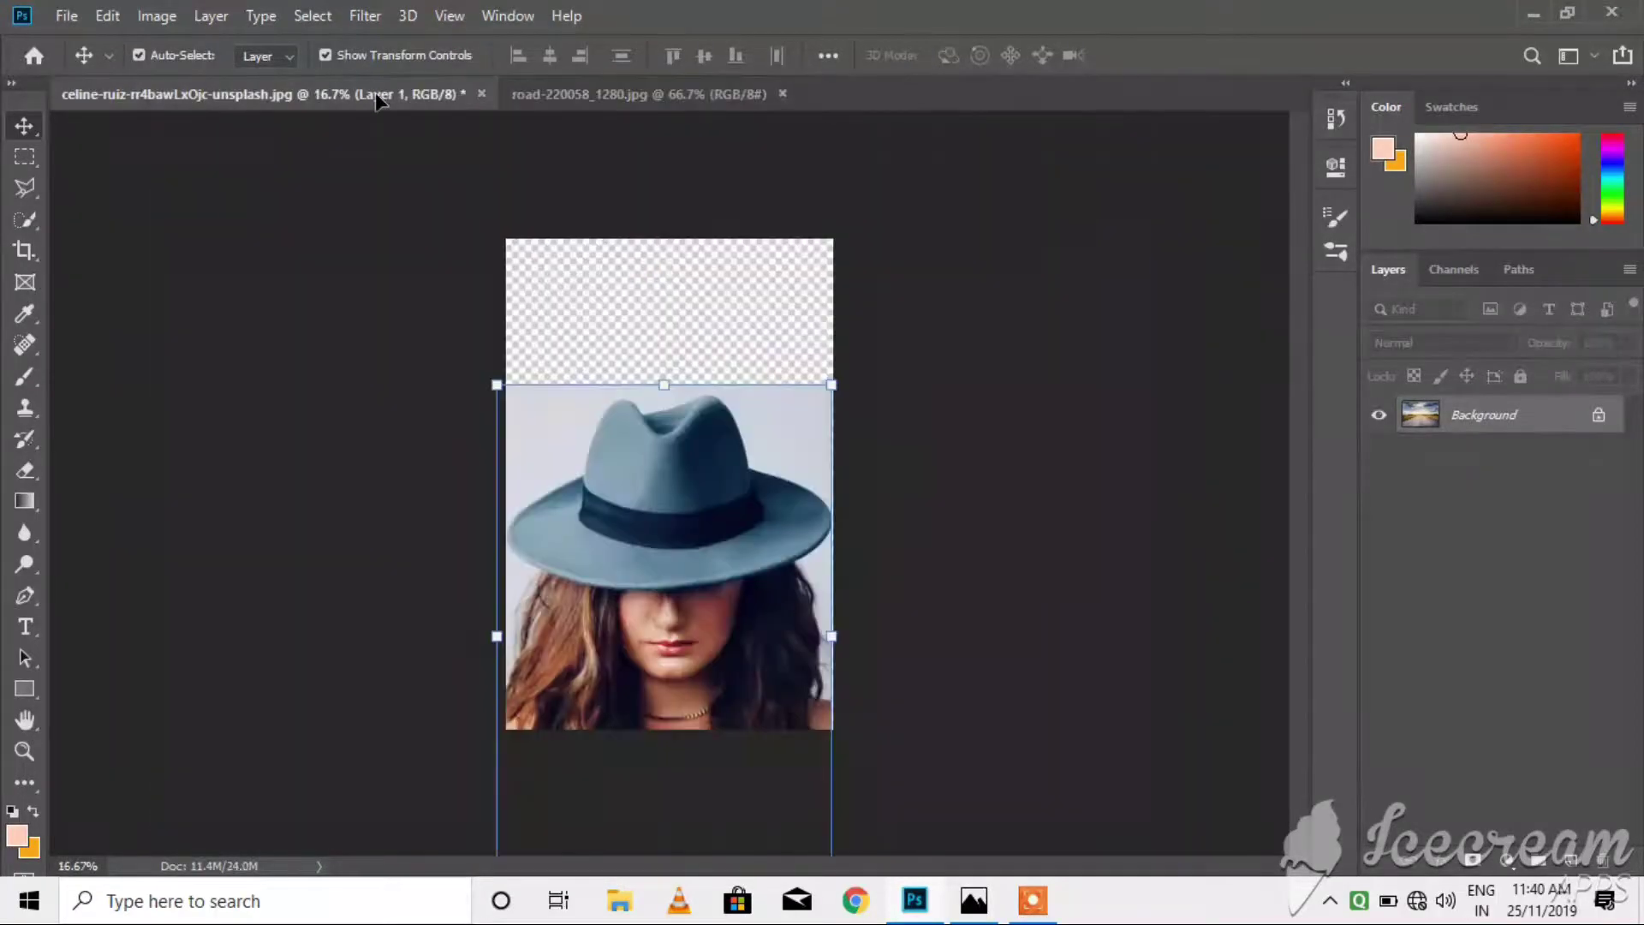
left_click_drag(661, 291, 677, 456)
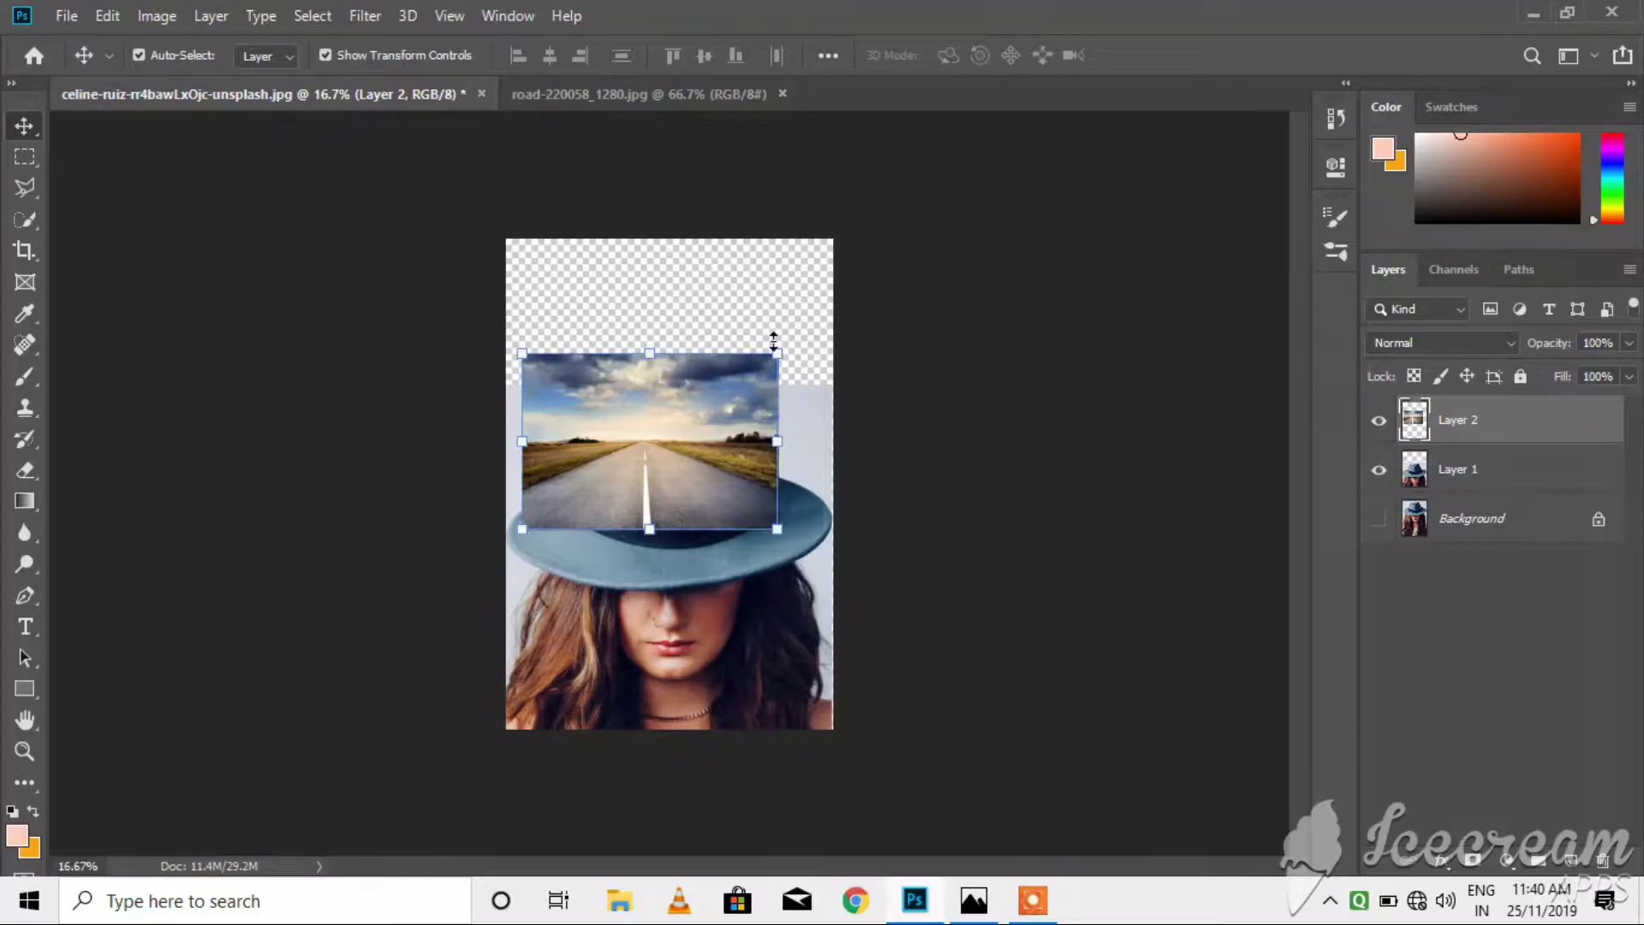
Stretch the road layer to about 131.66% × 160.35% over the hat's crown and commit.
left_click_drag(777, 347, 885, 282)
left_click_drag(714, 428, 705, 425)
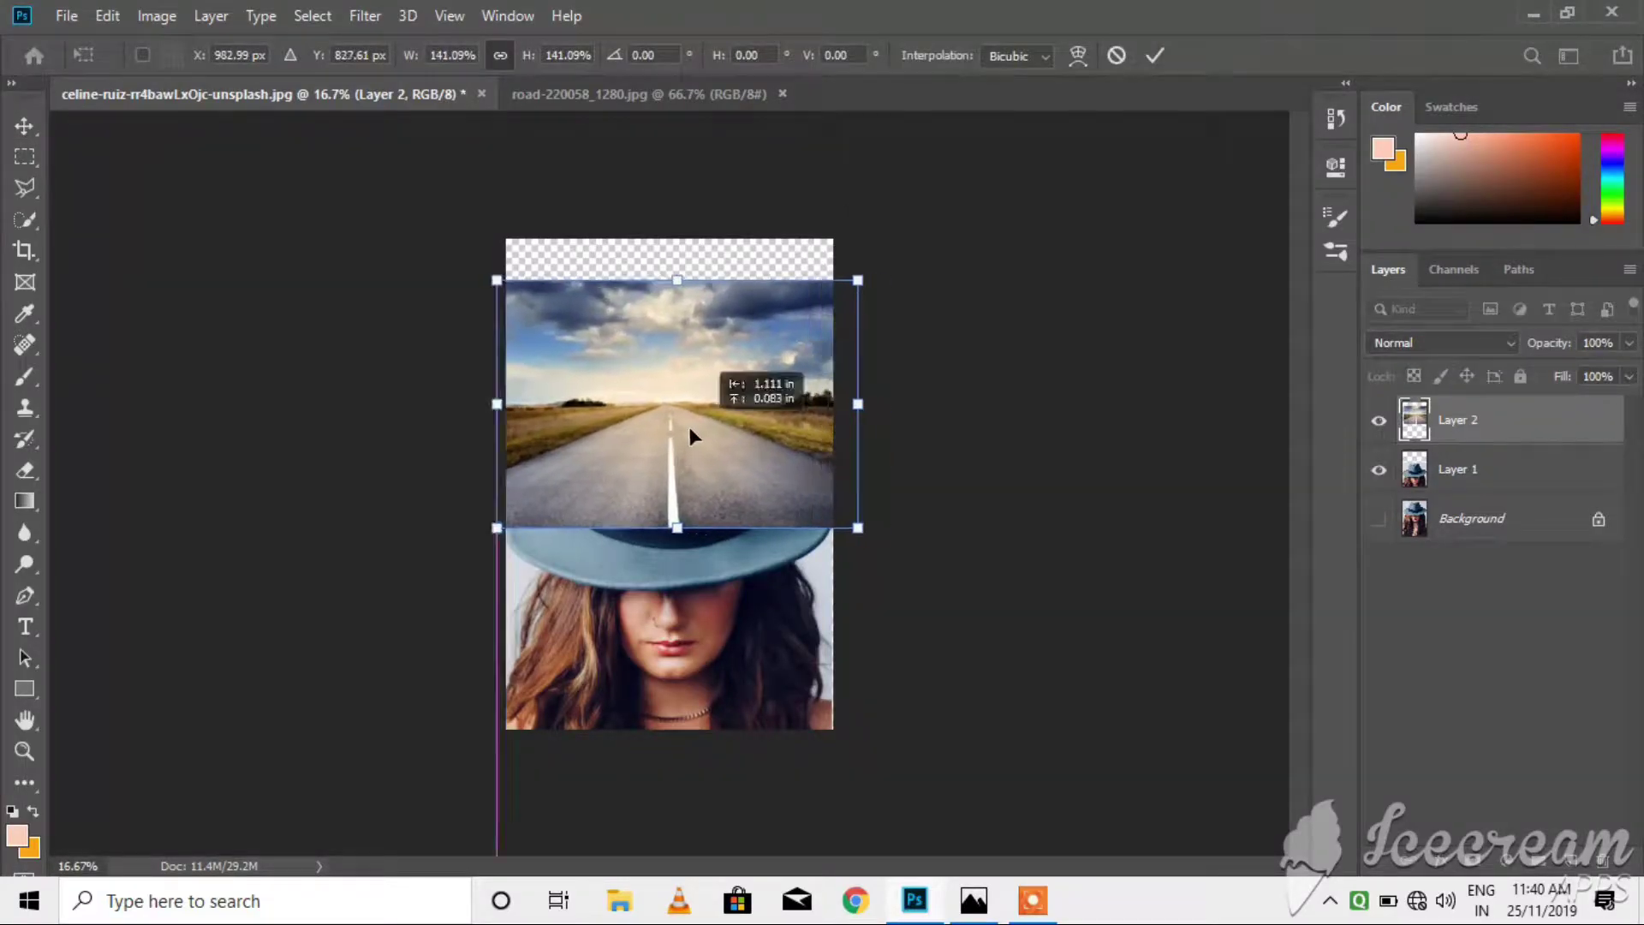
left_click_drag(866, 403, 833, 402)
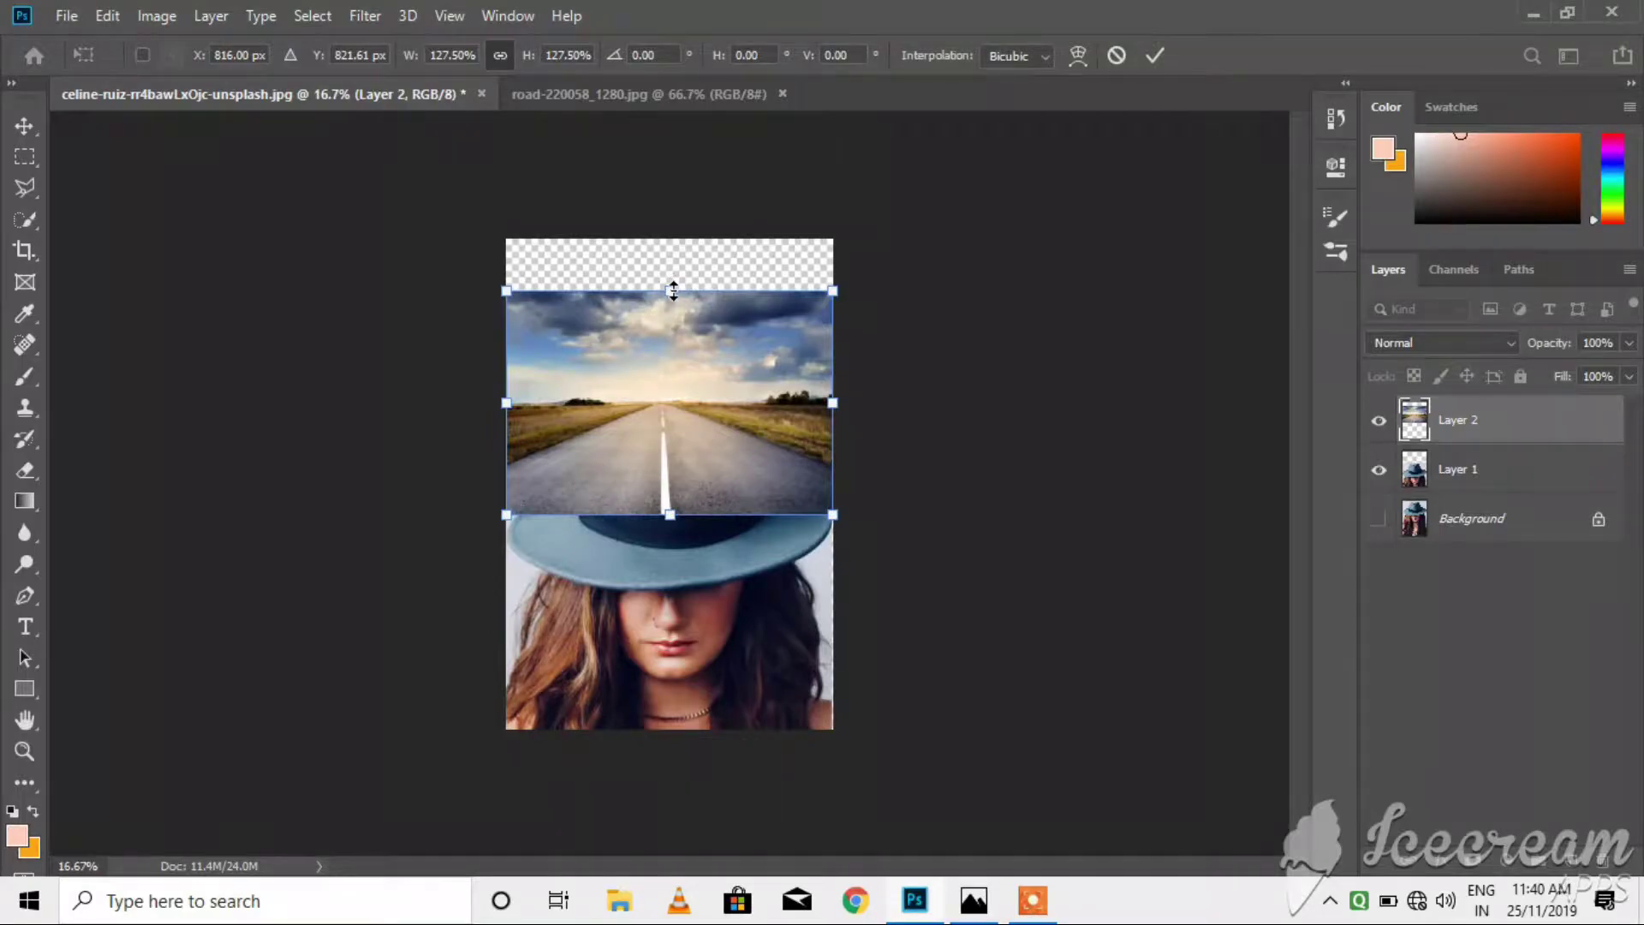
left_click_drag(674, 291, 670, 284)
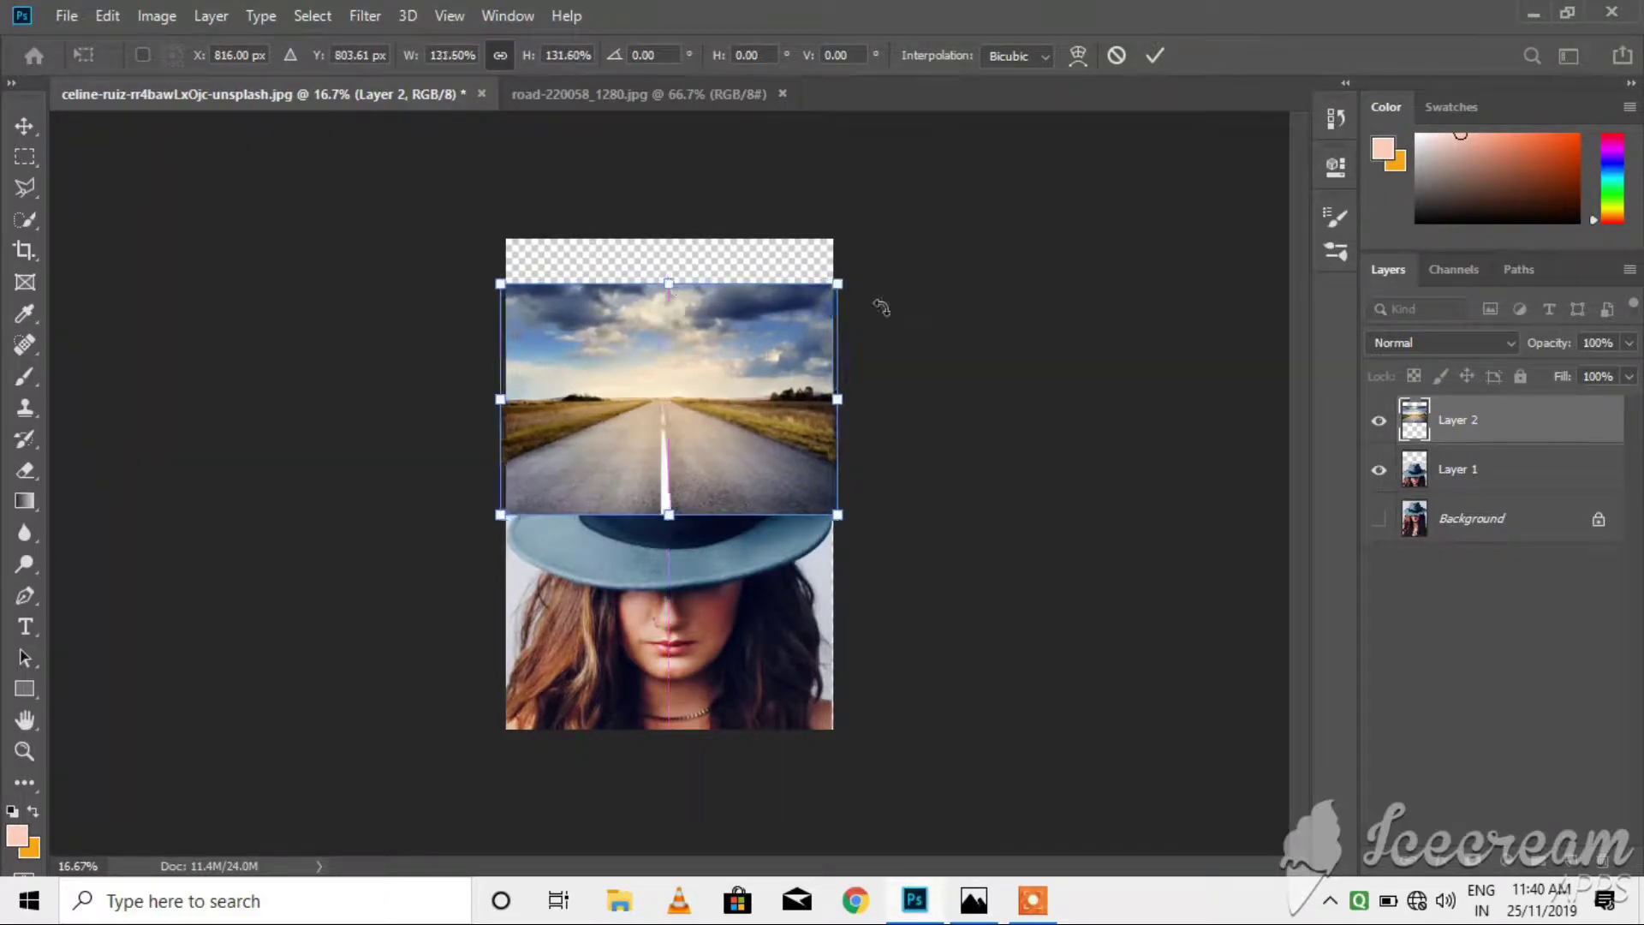
left_click_drag(501, 399, 511, 398)
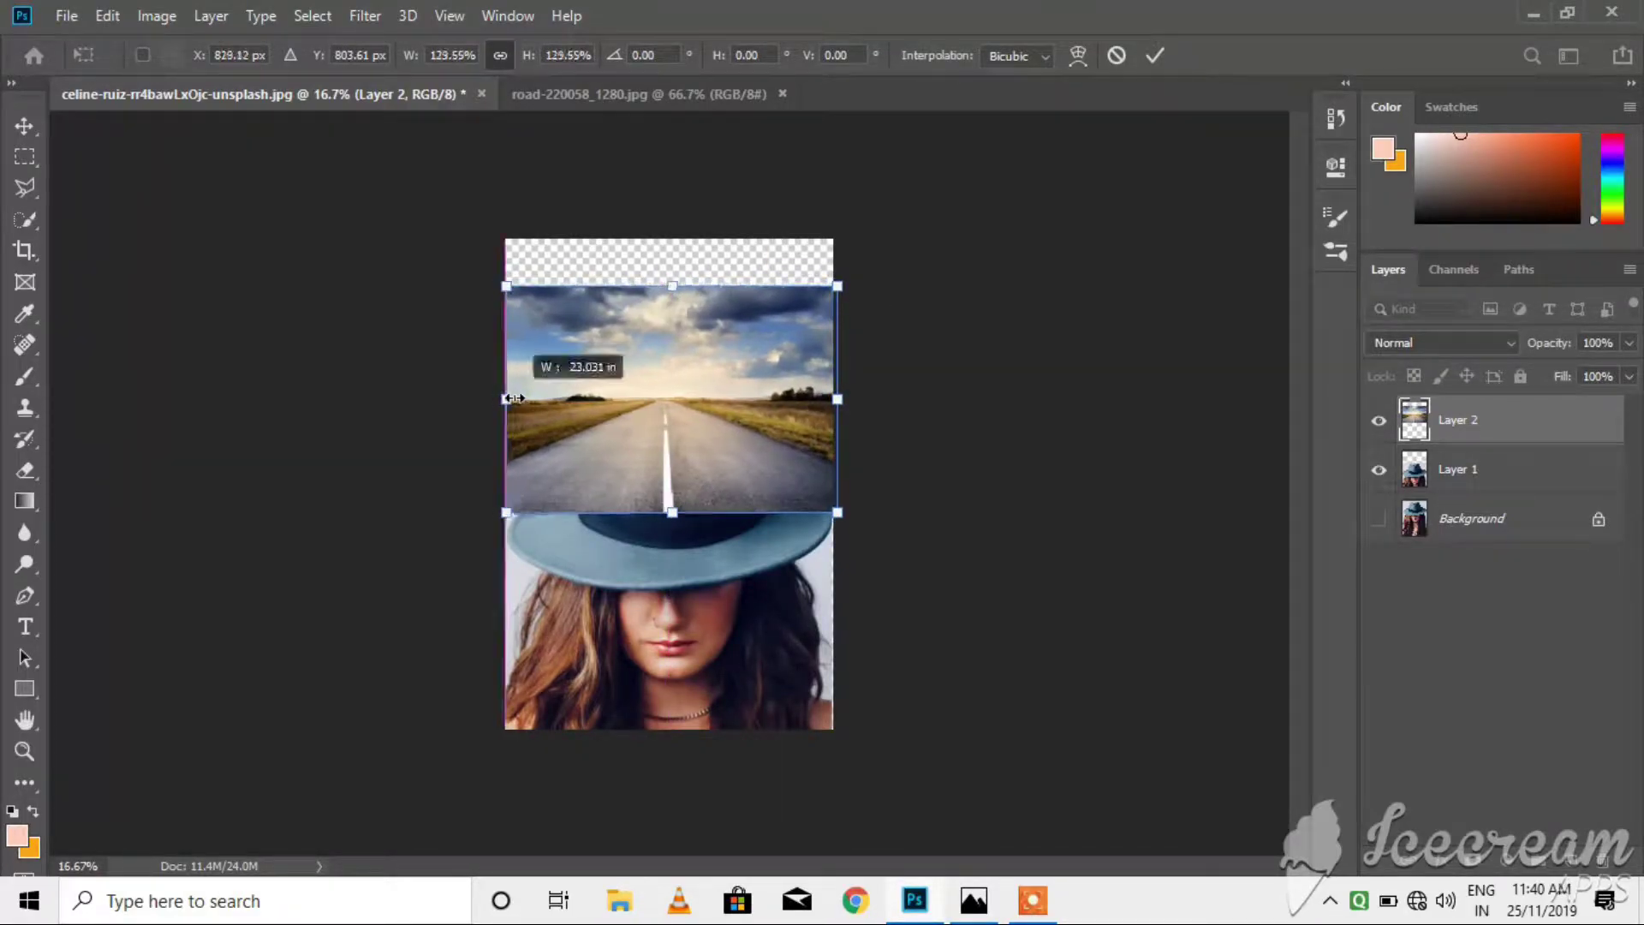
left_click_drag(608, 428, 610, 471)
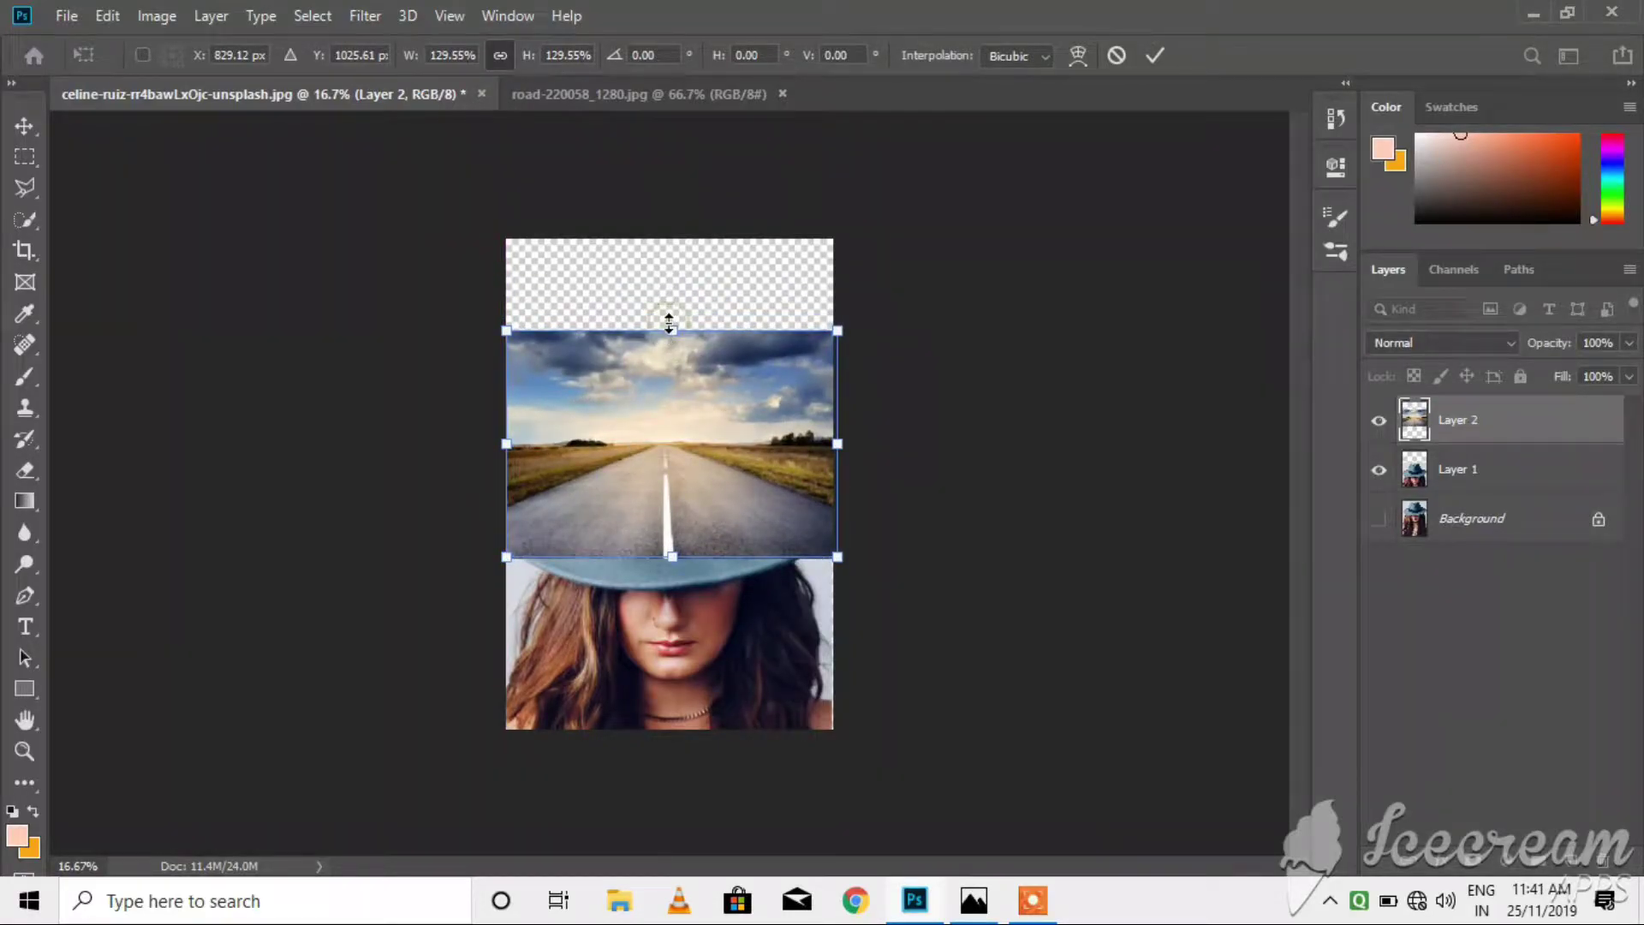
left_click_drag(670, 328, 673, 272)
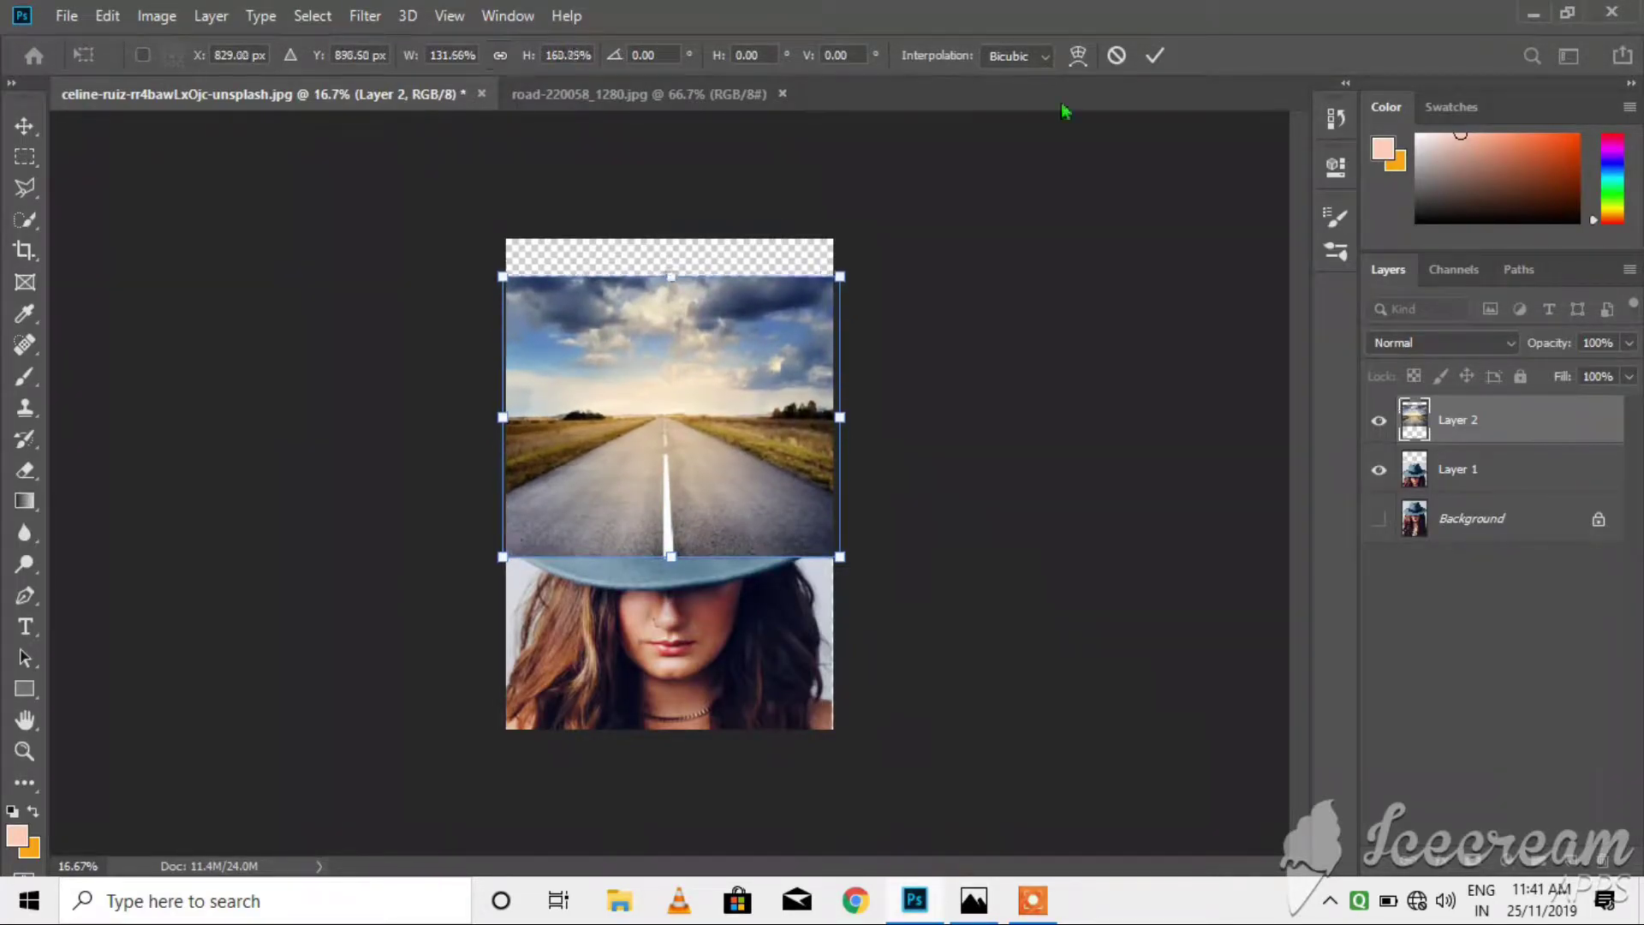
left_click(1156, 55)
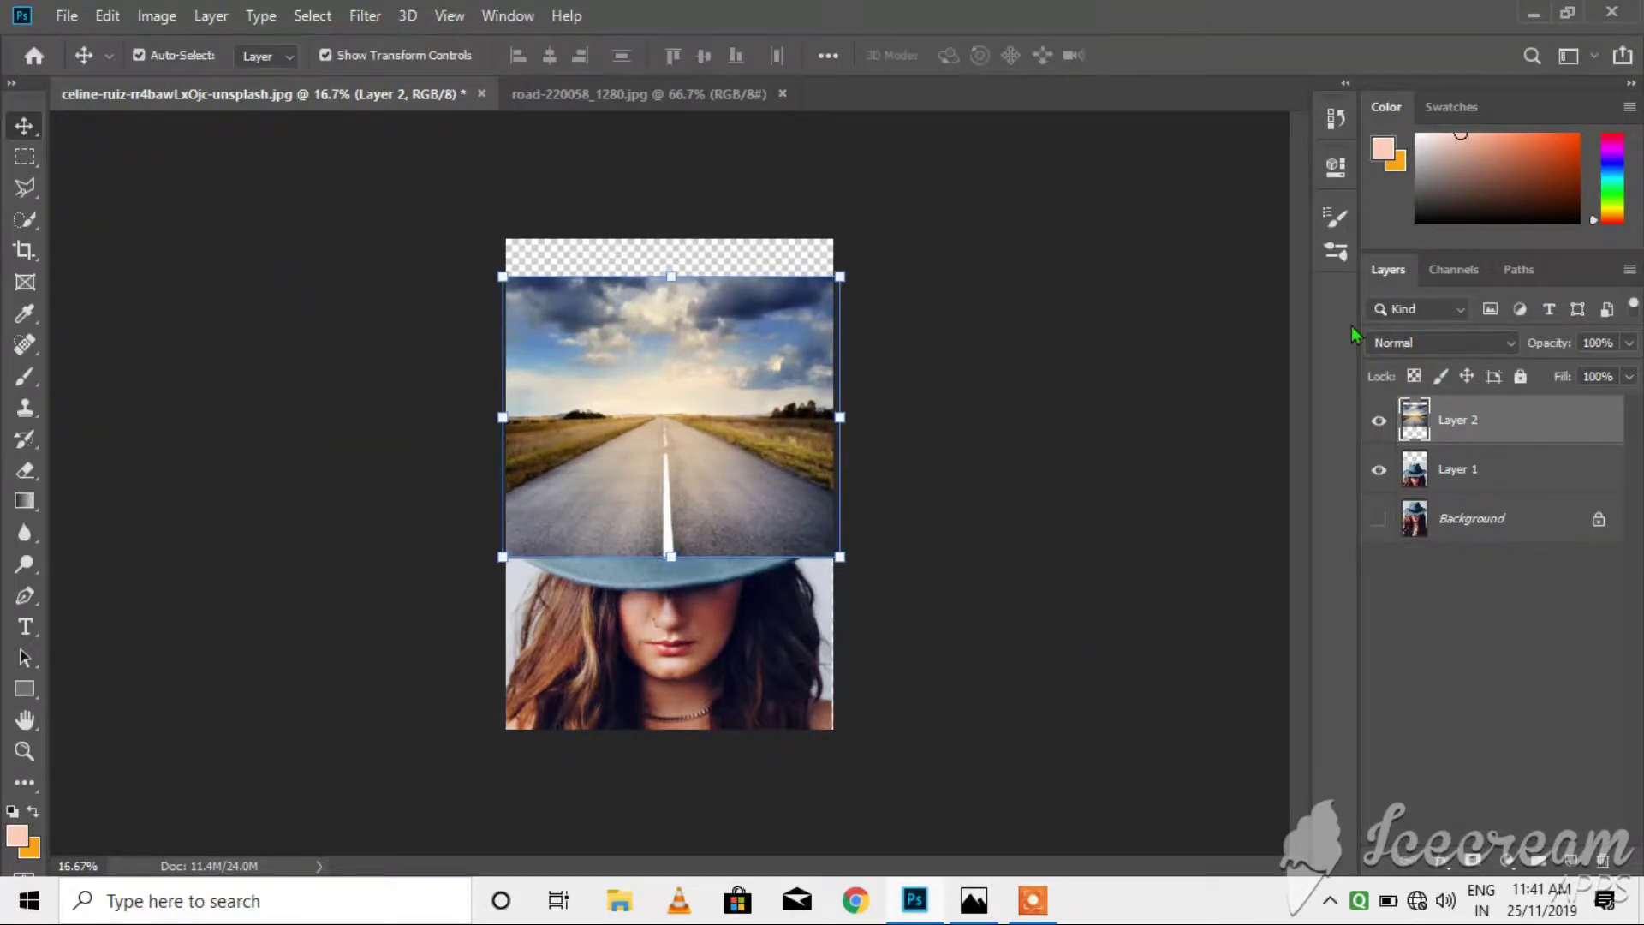
Set Layer 2's opacity to 51% and shift the road photo about 53 px lower.
left_click(1629, 343)
left_click_drag(1627, 373, 1573, 374)
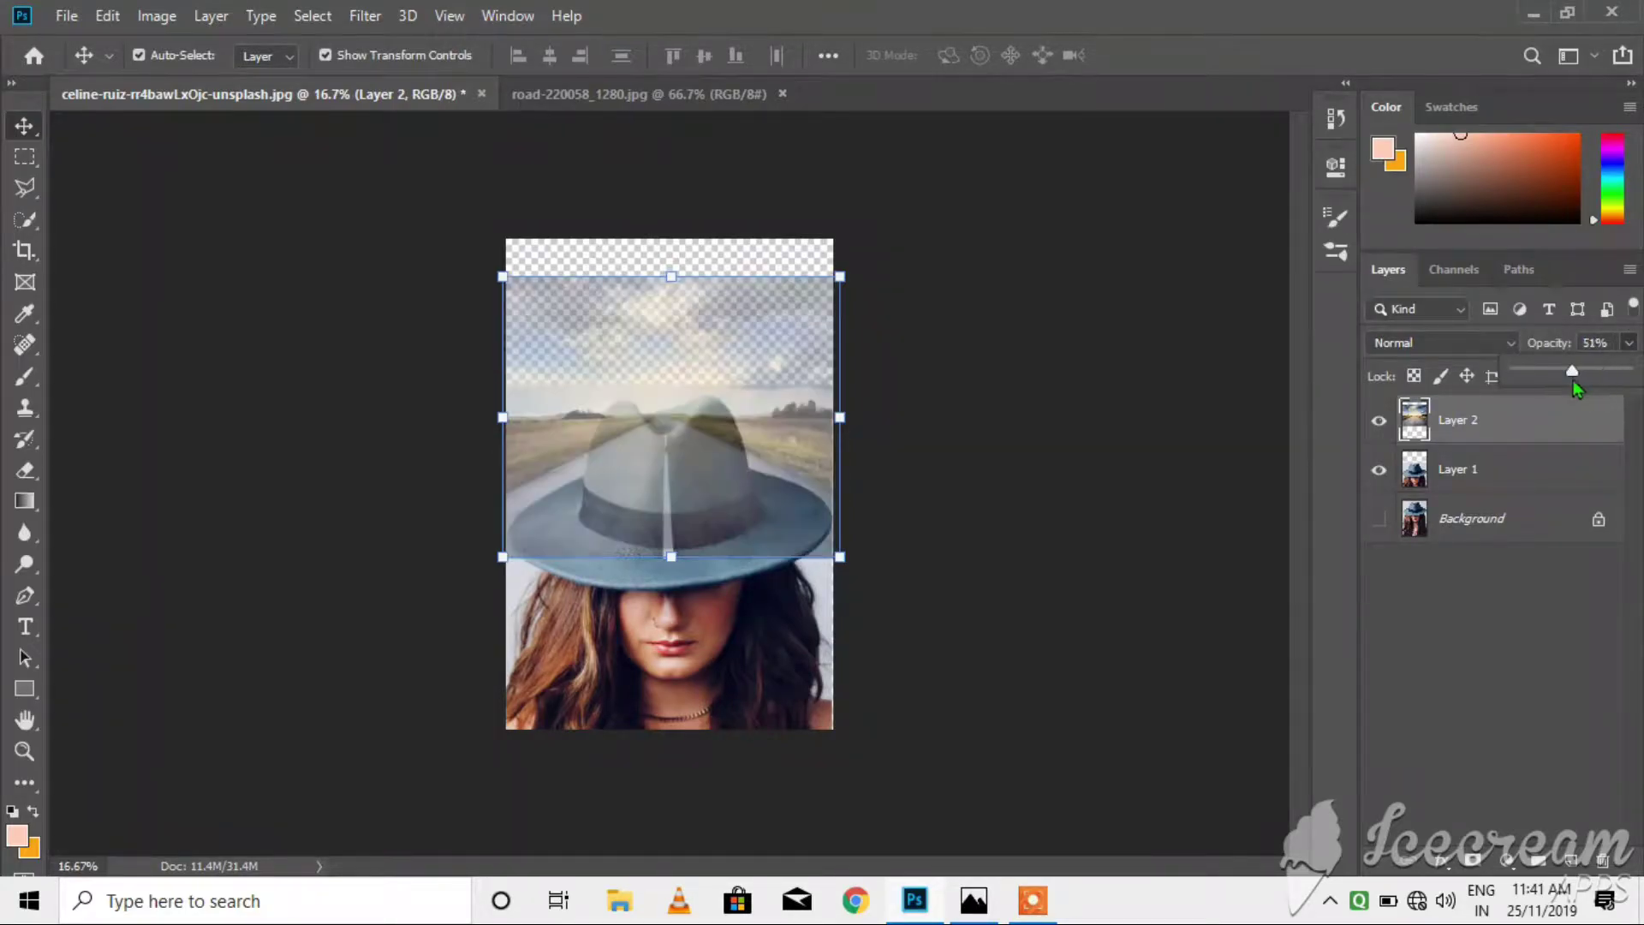
left_click(667, 447)
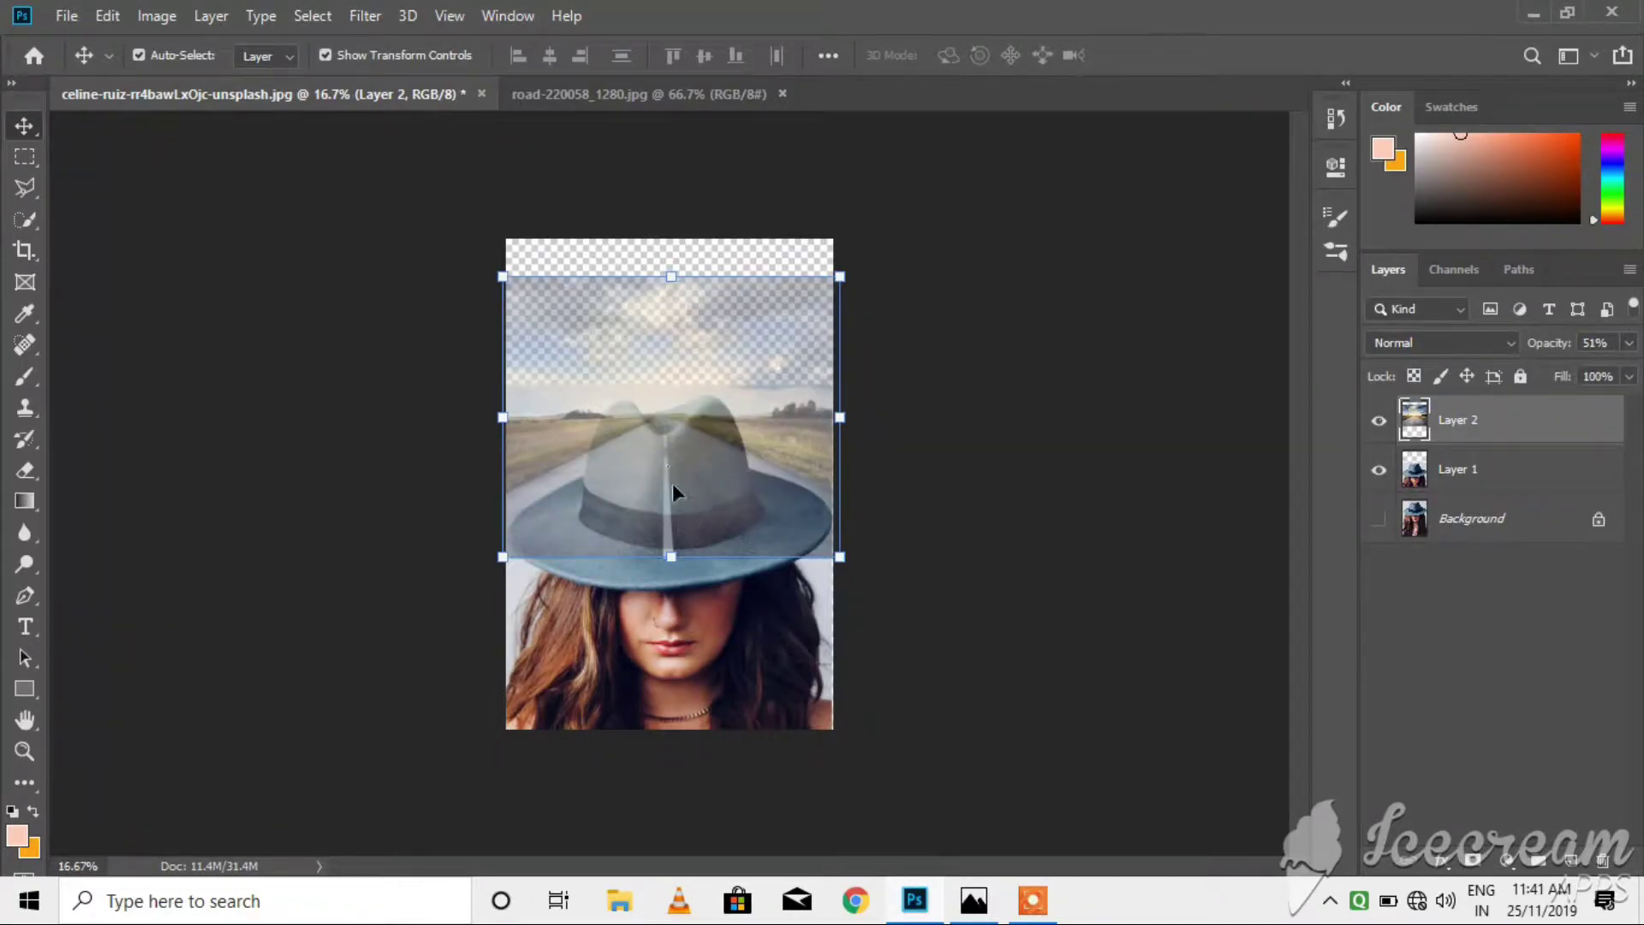
left_click(831, 568)
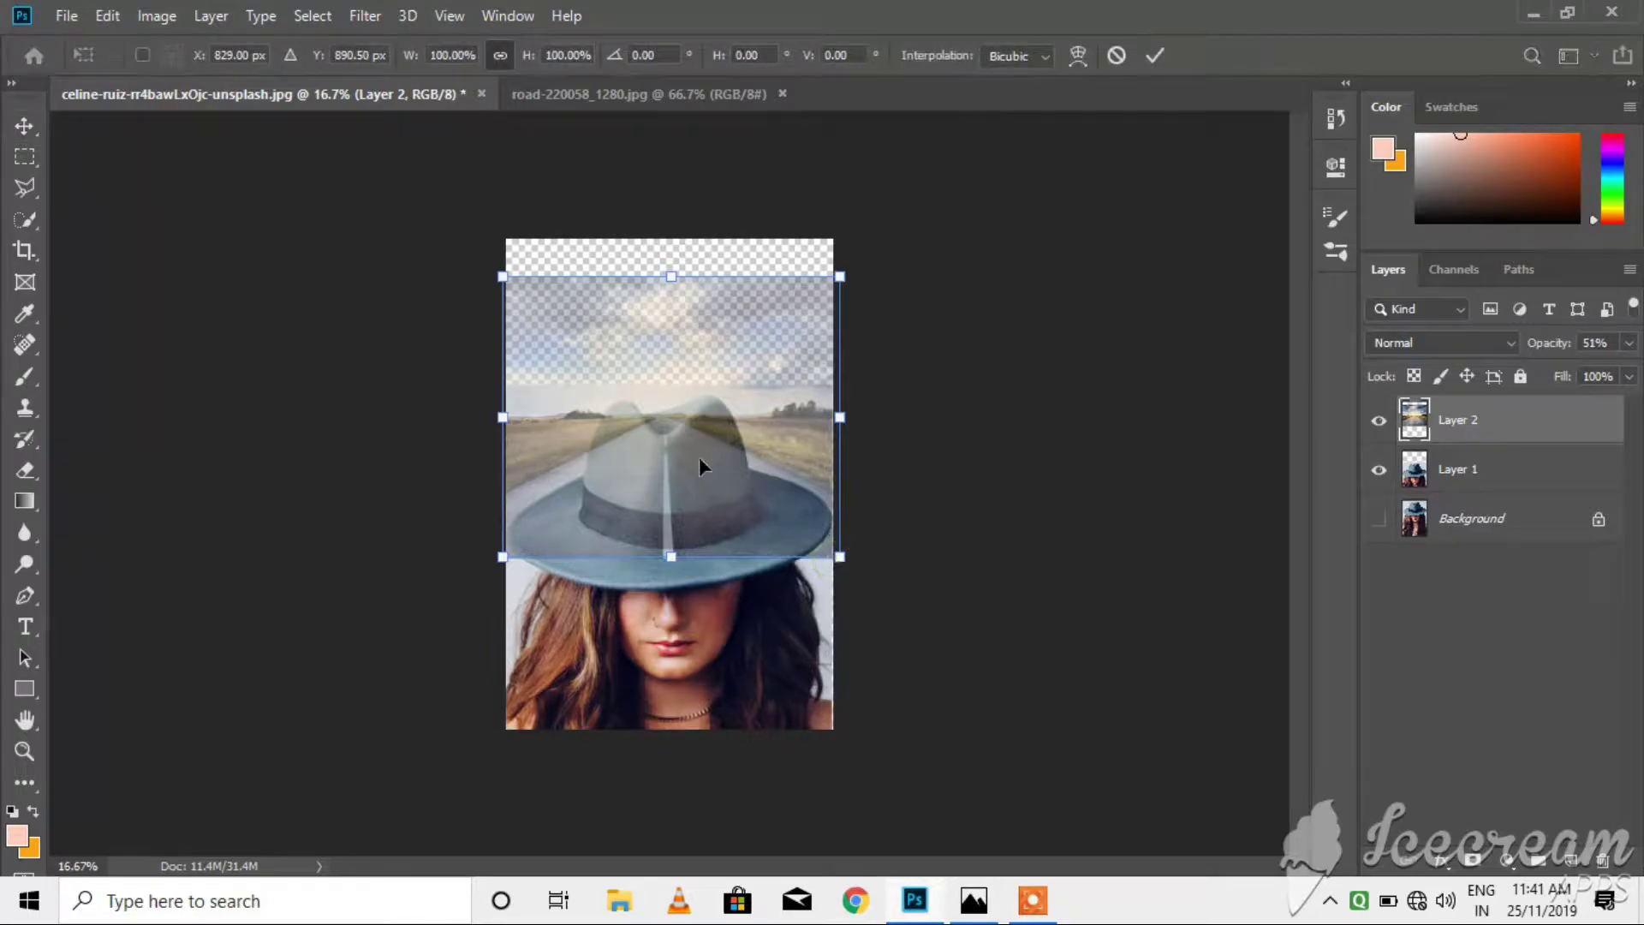
mouse_move(699, 456)
left_mouse_down()
mouse_move(687, 490)
mouse_move(692, 473)
left_mouse_up()
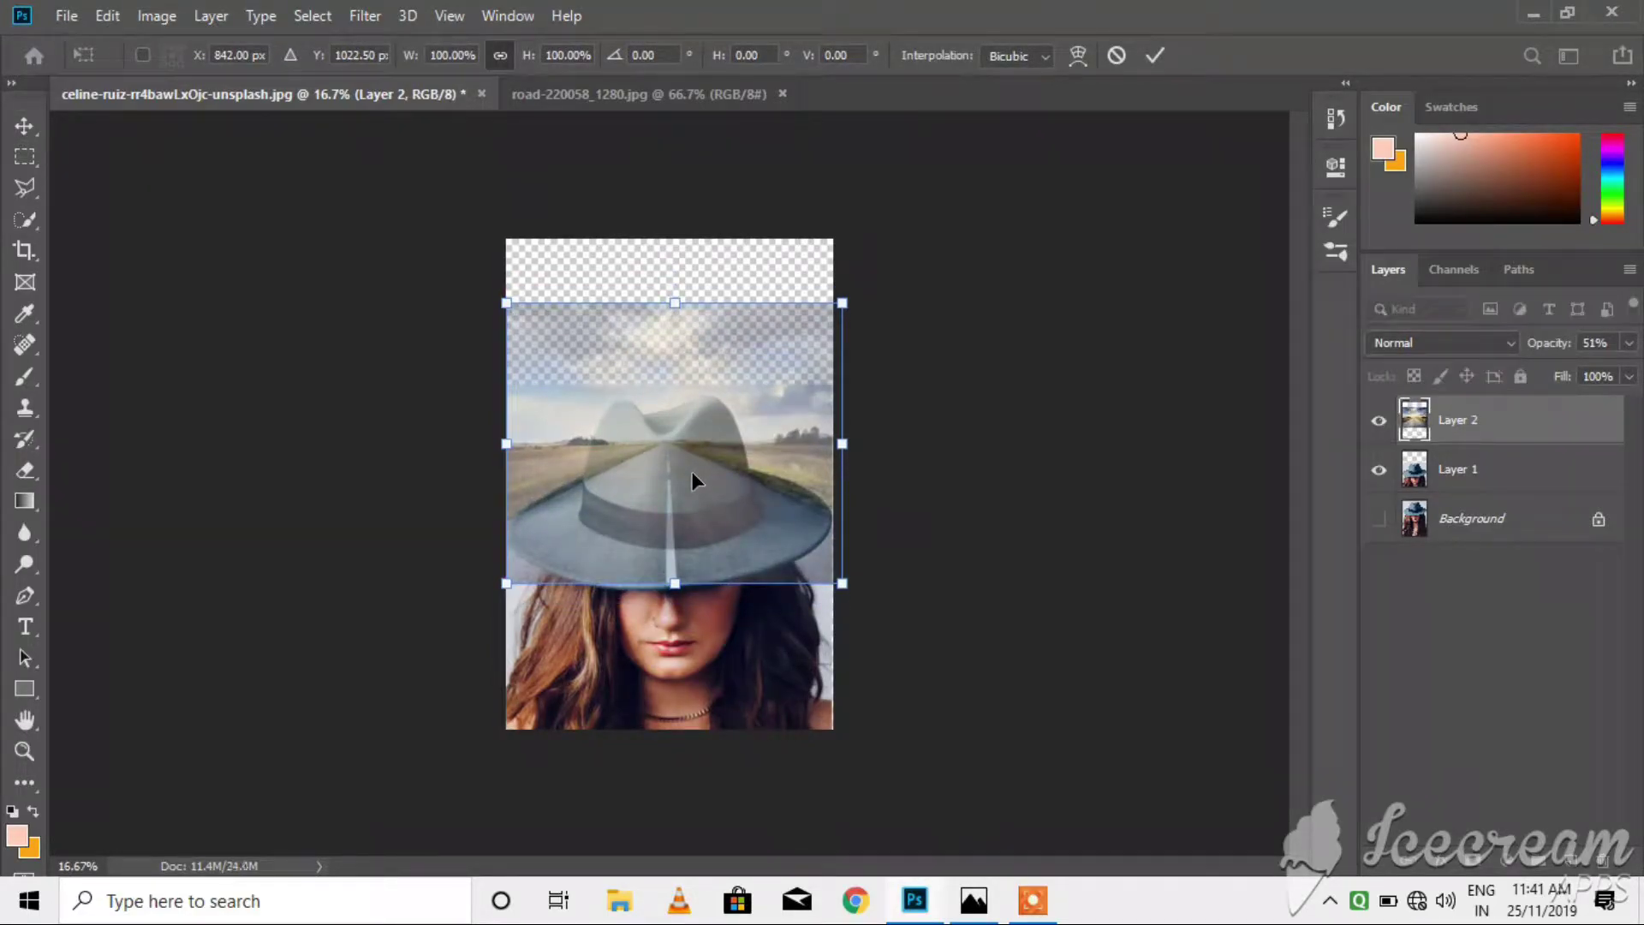
left_click_drag(692, 475, 695, 476)
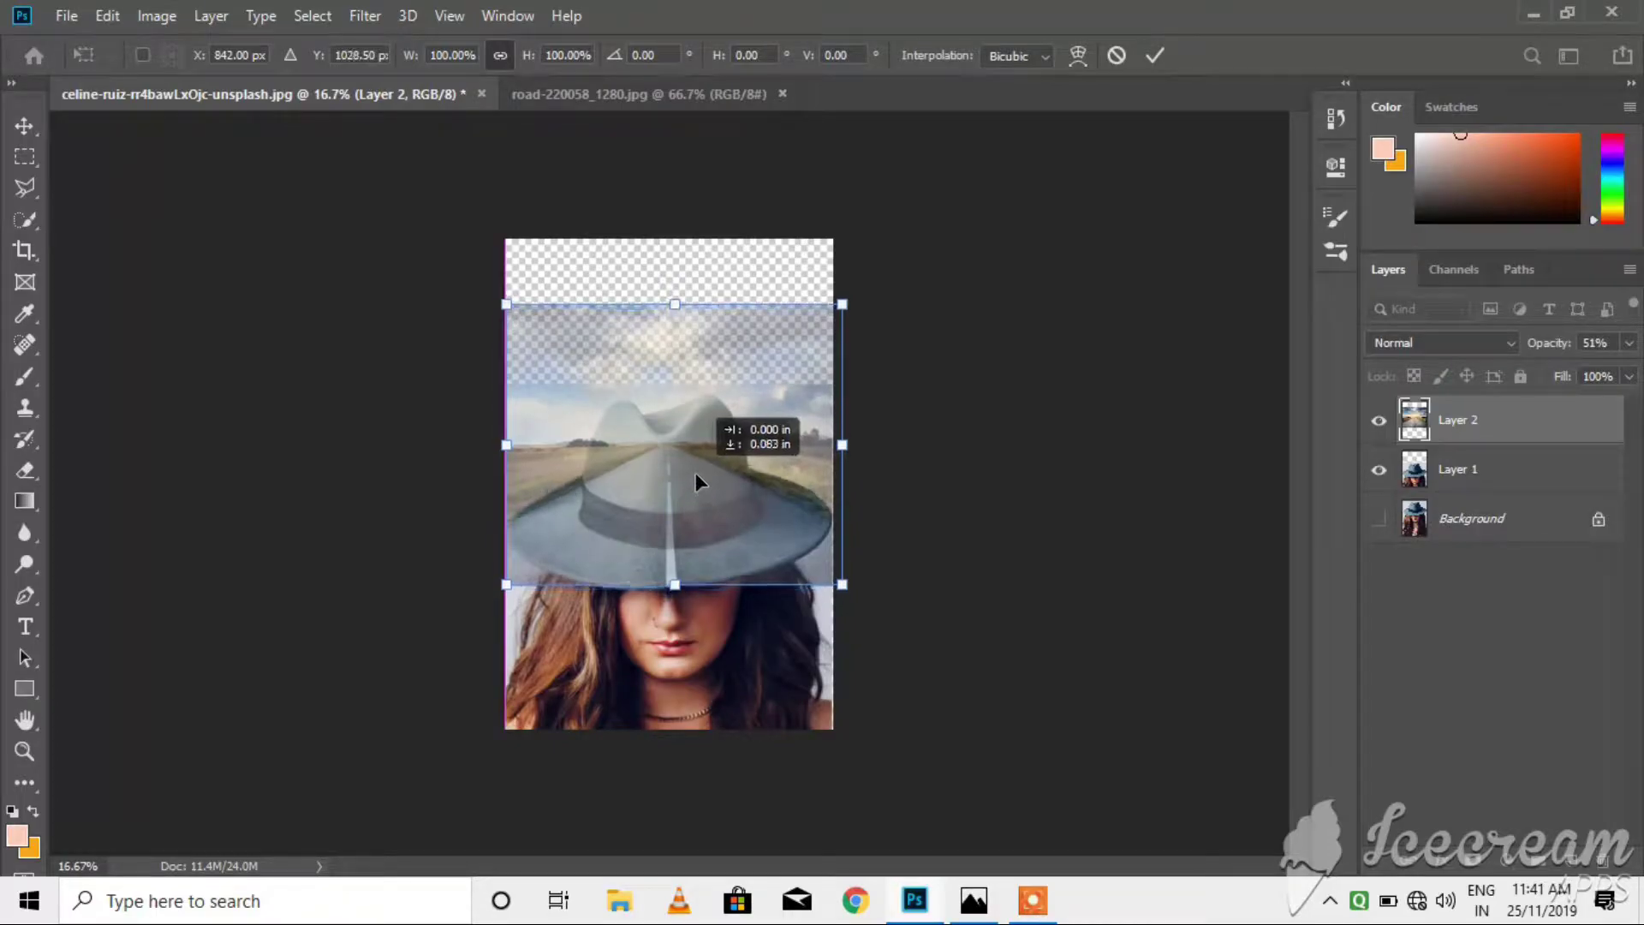
Warp the road layer's sides and lower corners to follow the hat brim.
left_click(1078, 56)
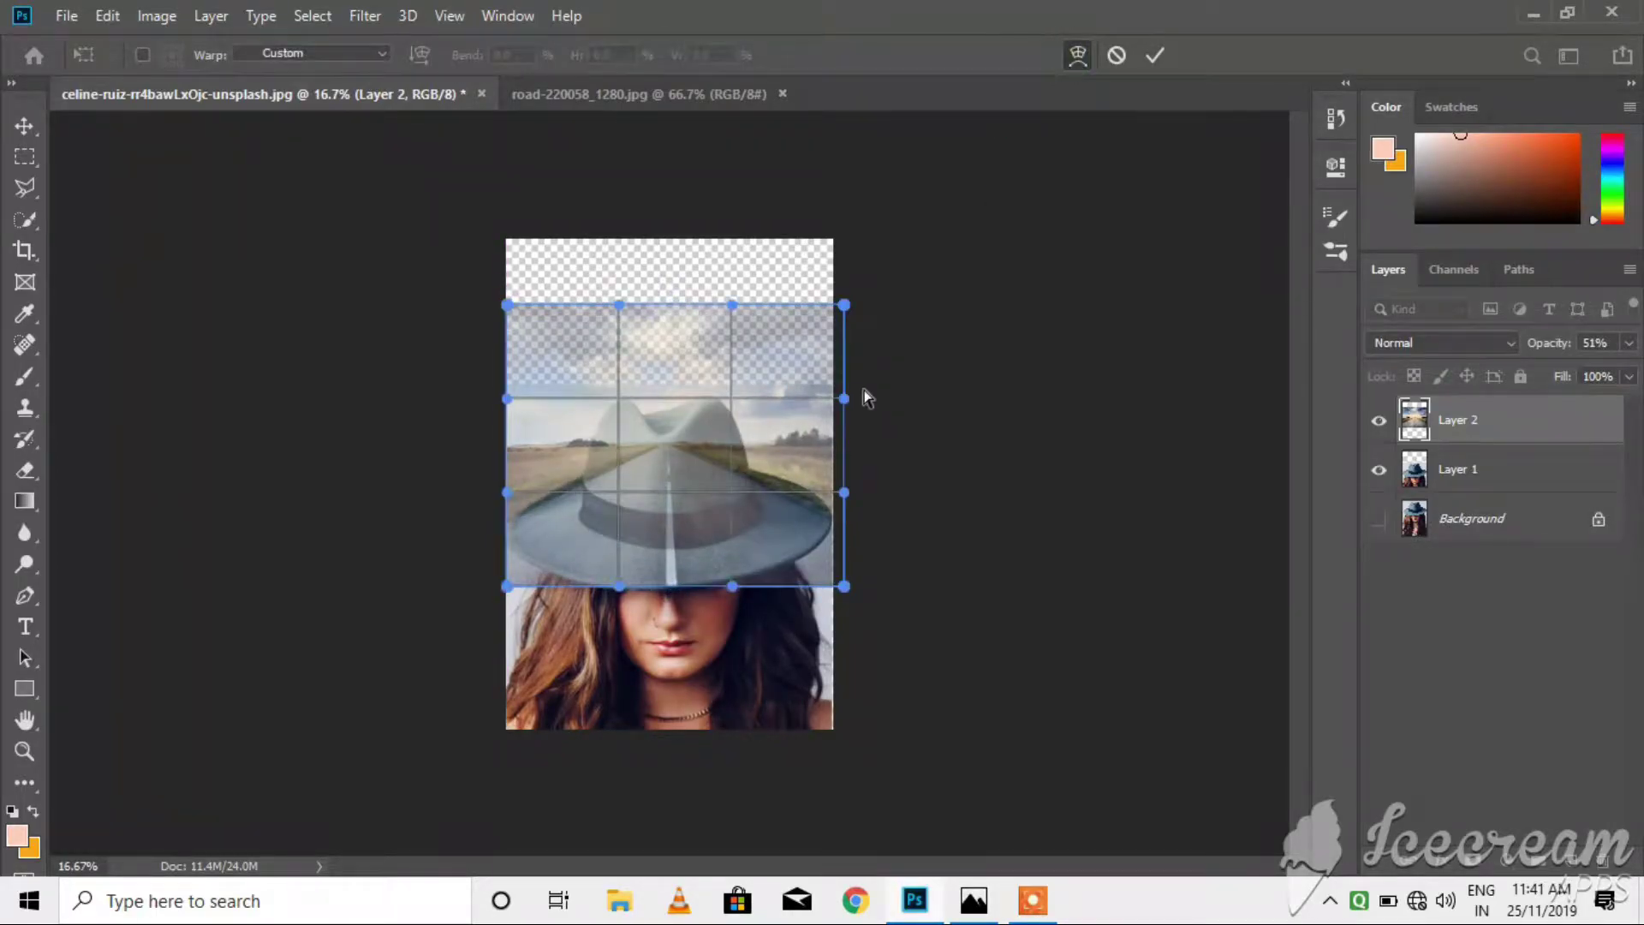
left_click_drag(760, 395, 763, 363)
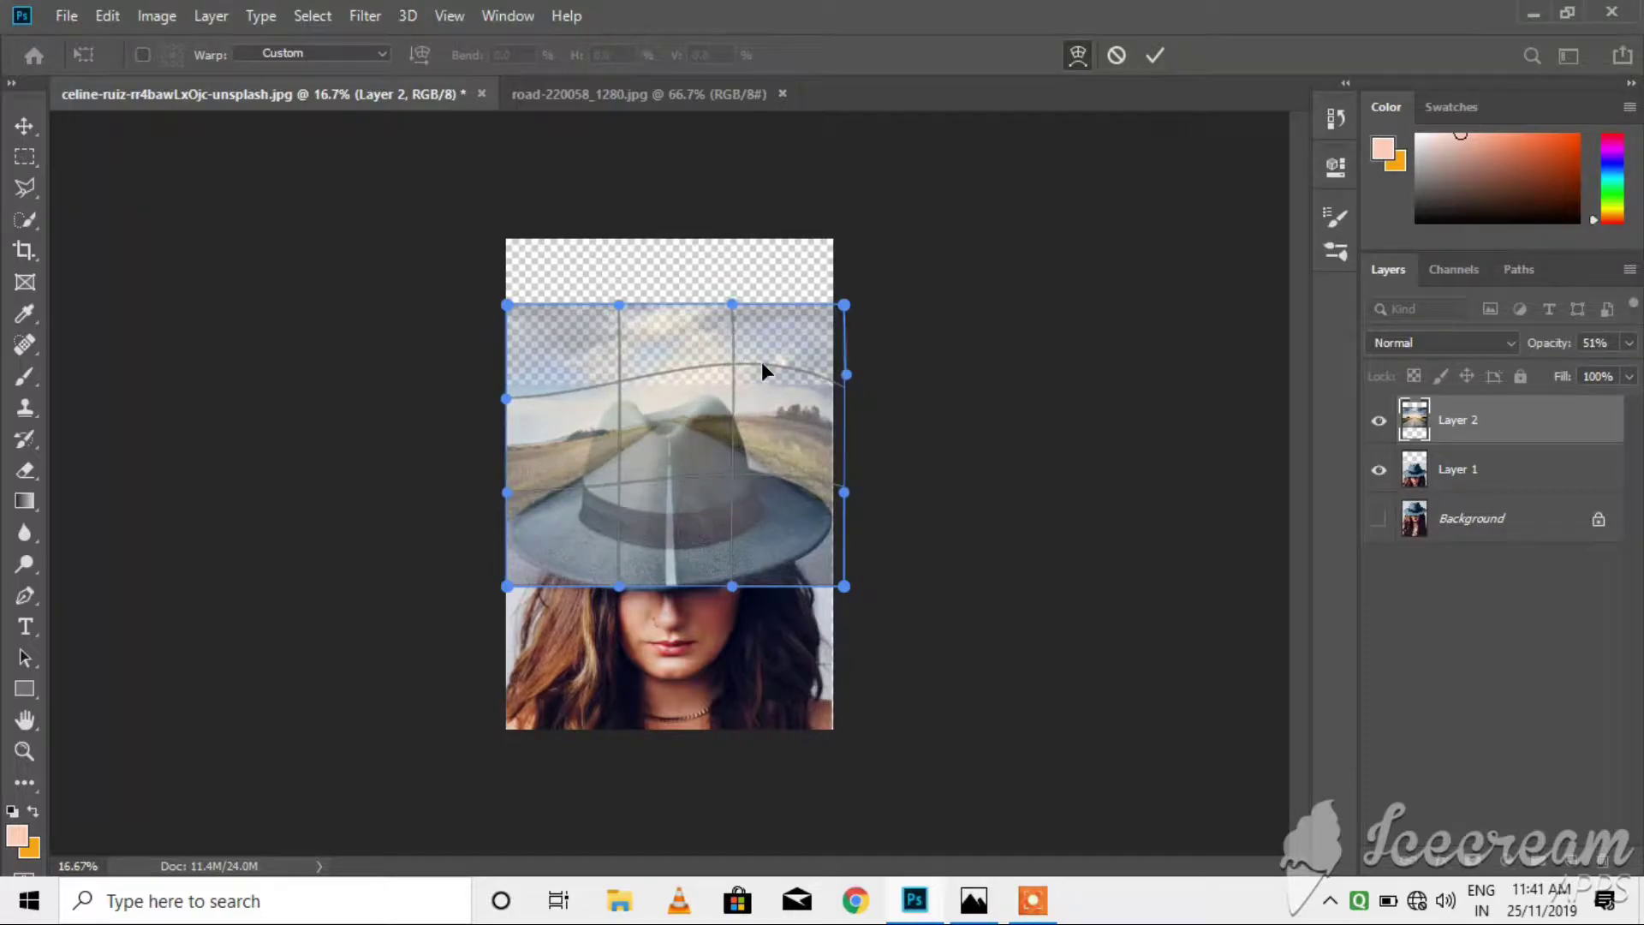
left_click_drag(578, 388, 532, 390)
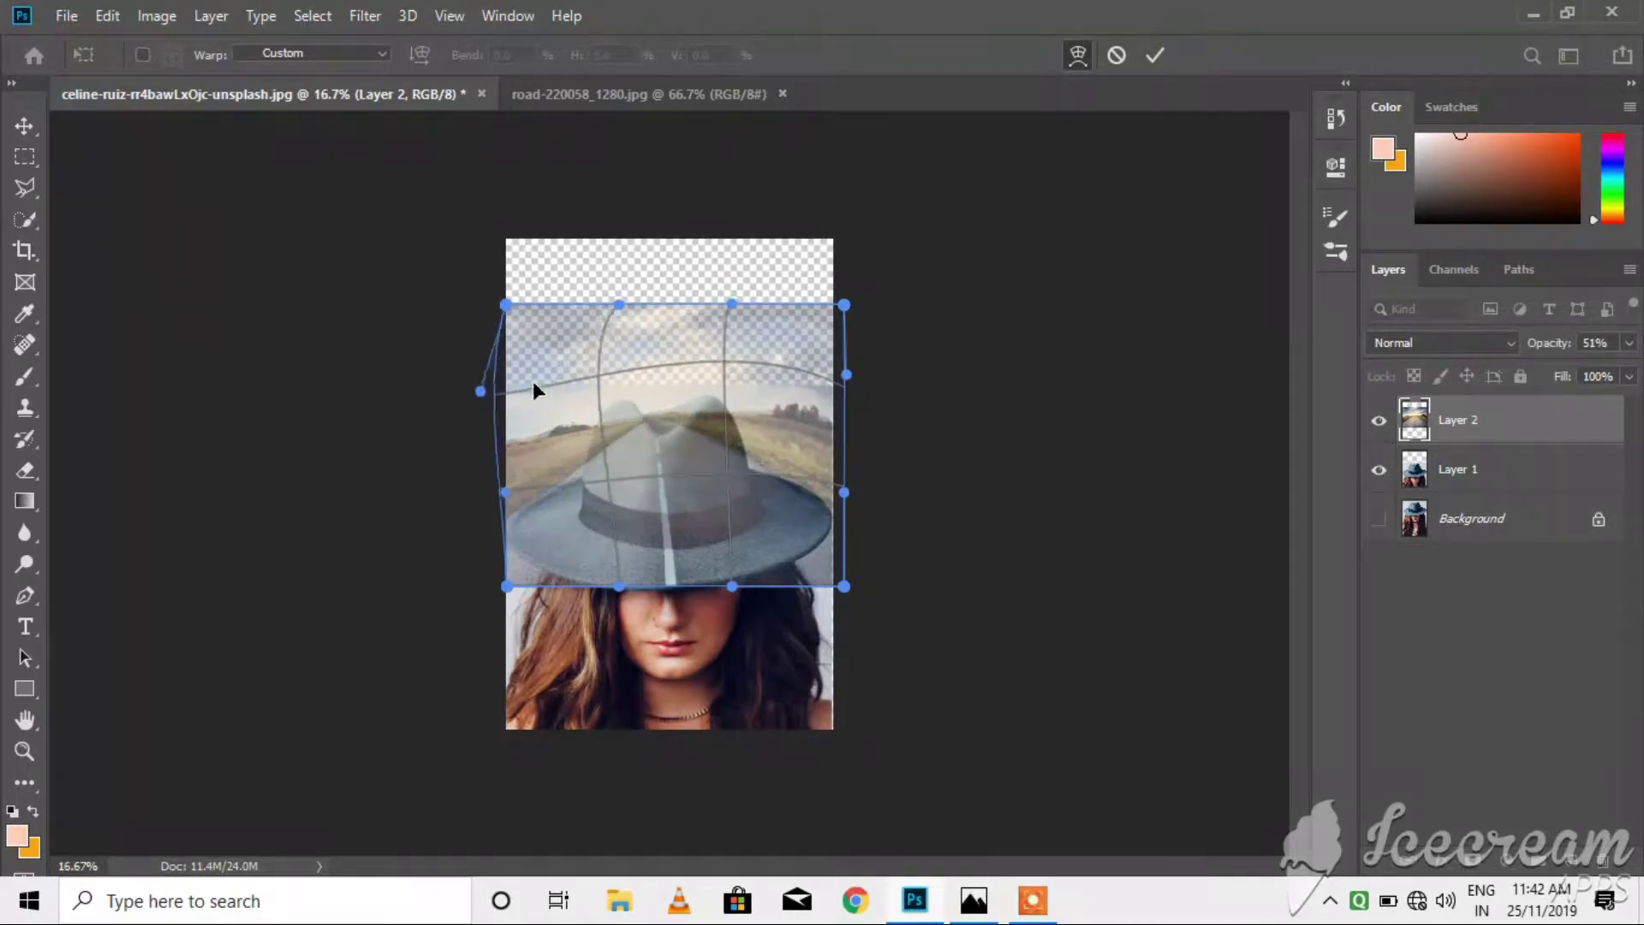
left_click_drag(506, 490, 507, 509)
left_click_drag(722, 396, 746, 367)
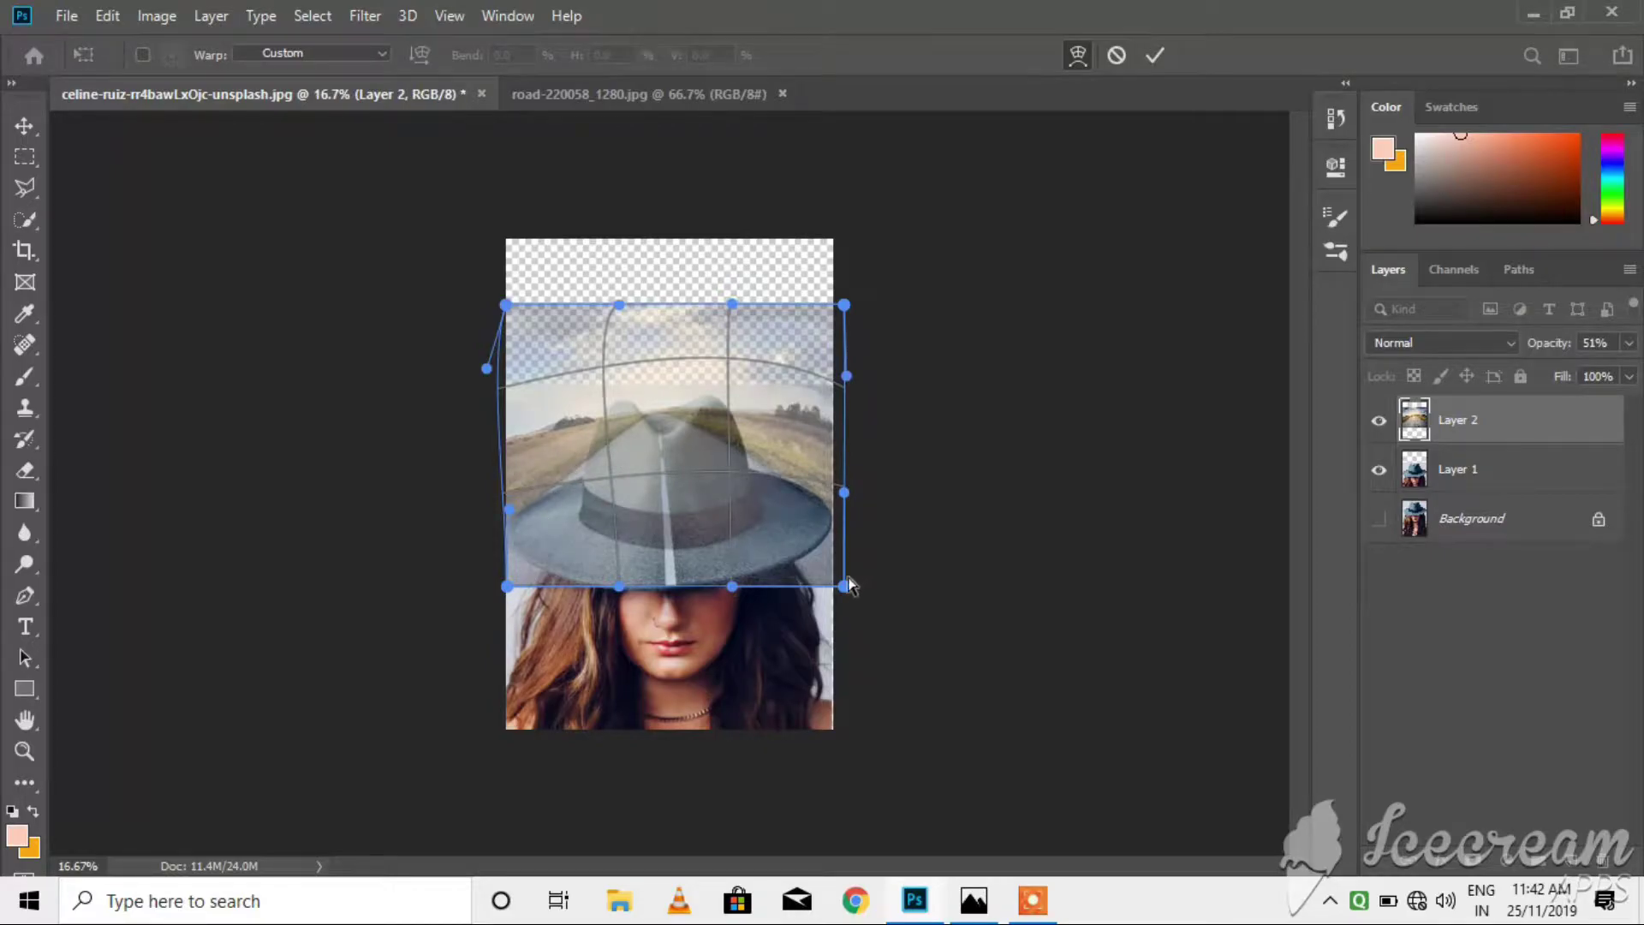
left_click_drag(844, 586, 849, 585)
left_click_drag(562, 490, 548, 466)
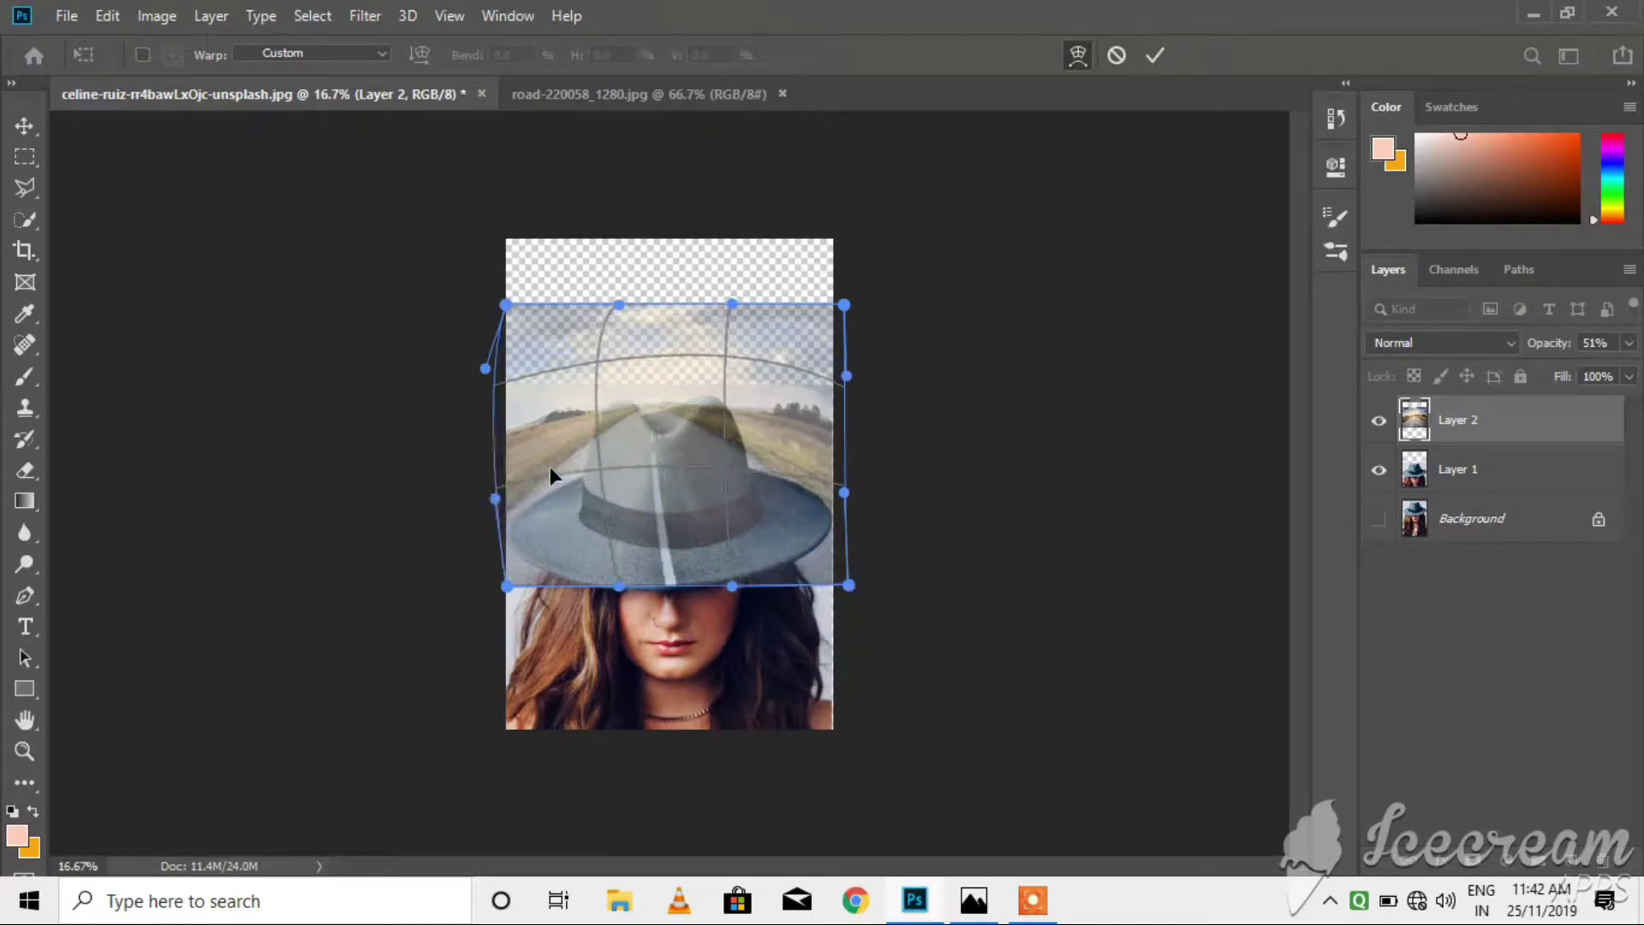
left_click_drag(507, 586, 525, 600)
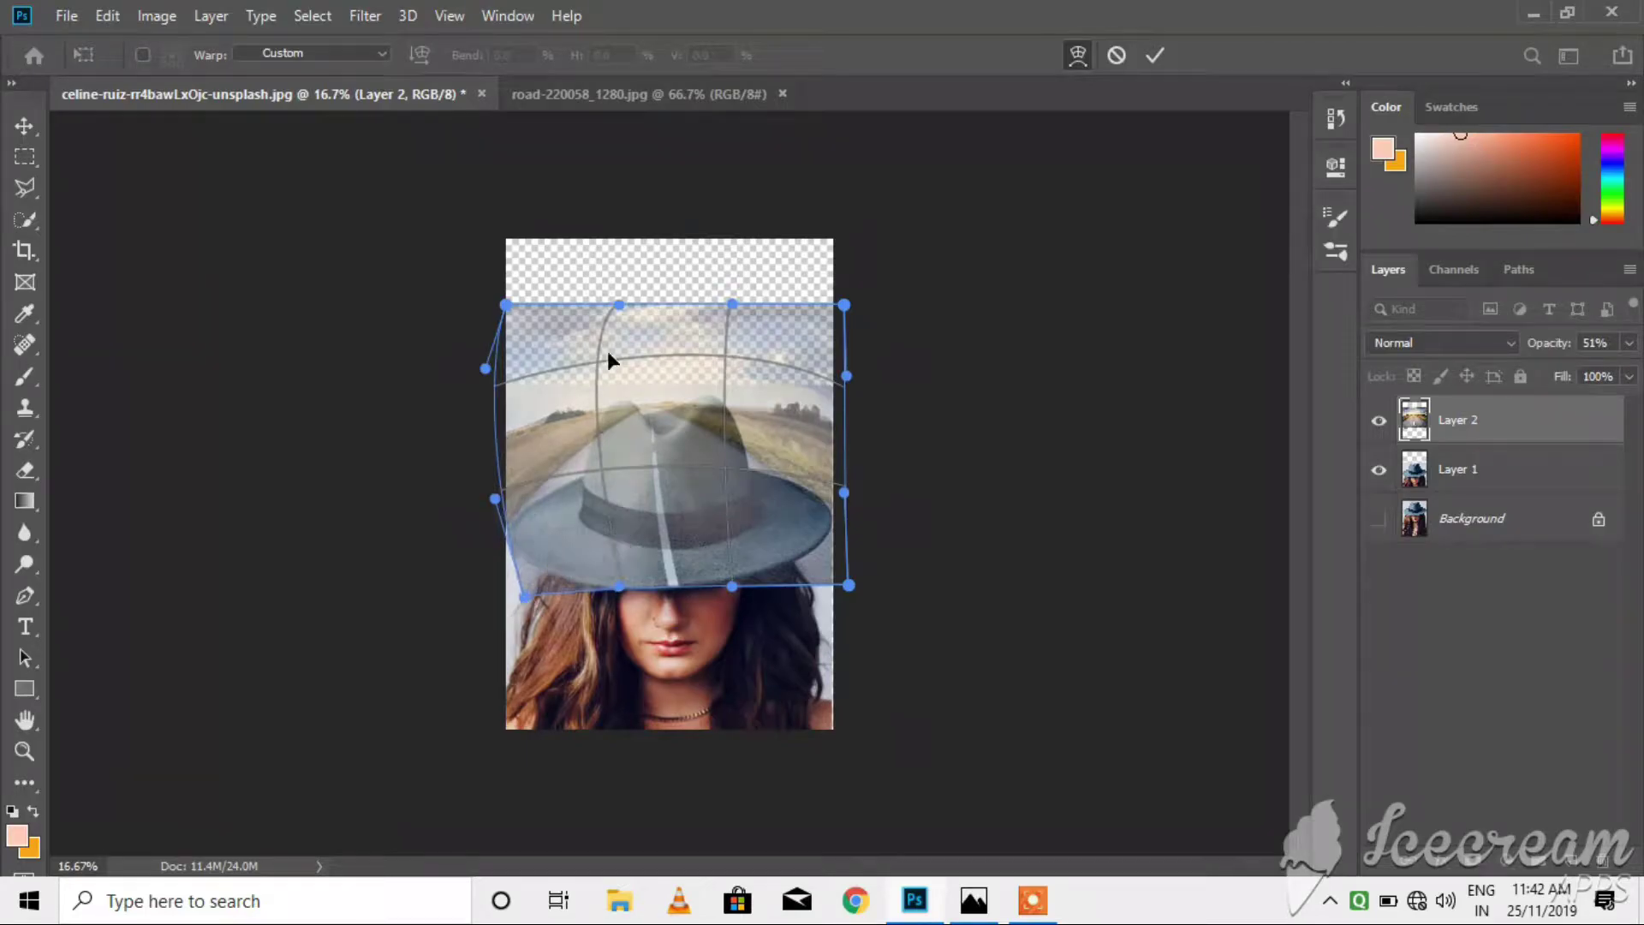
left_click_drag(599, 370, 608, 376)
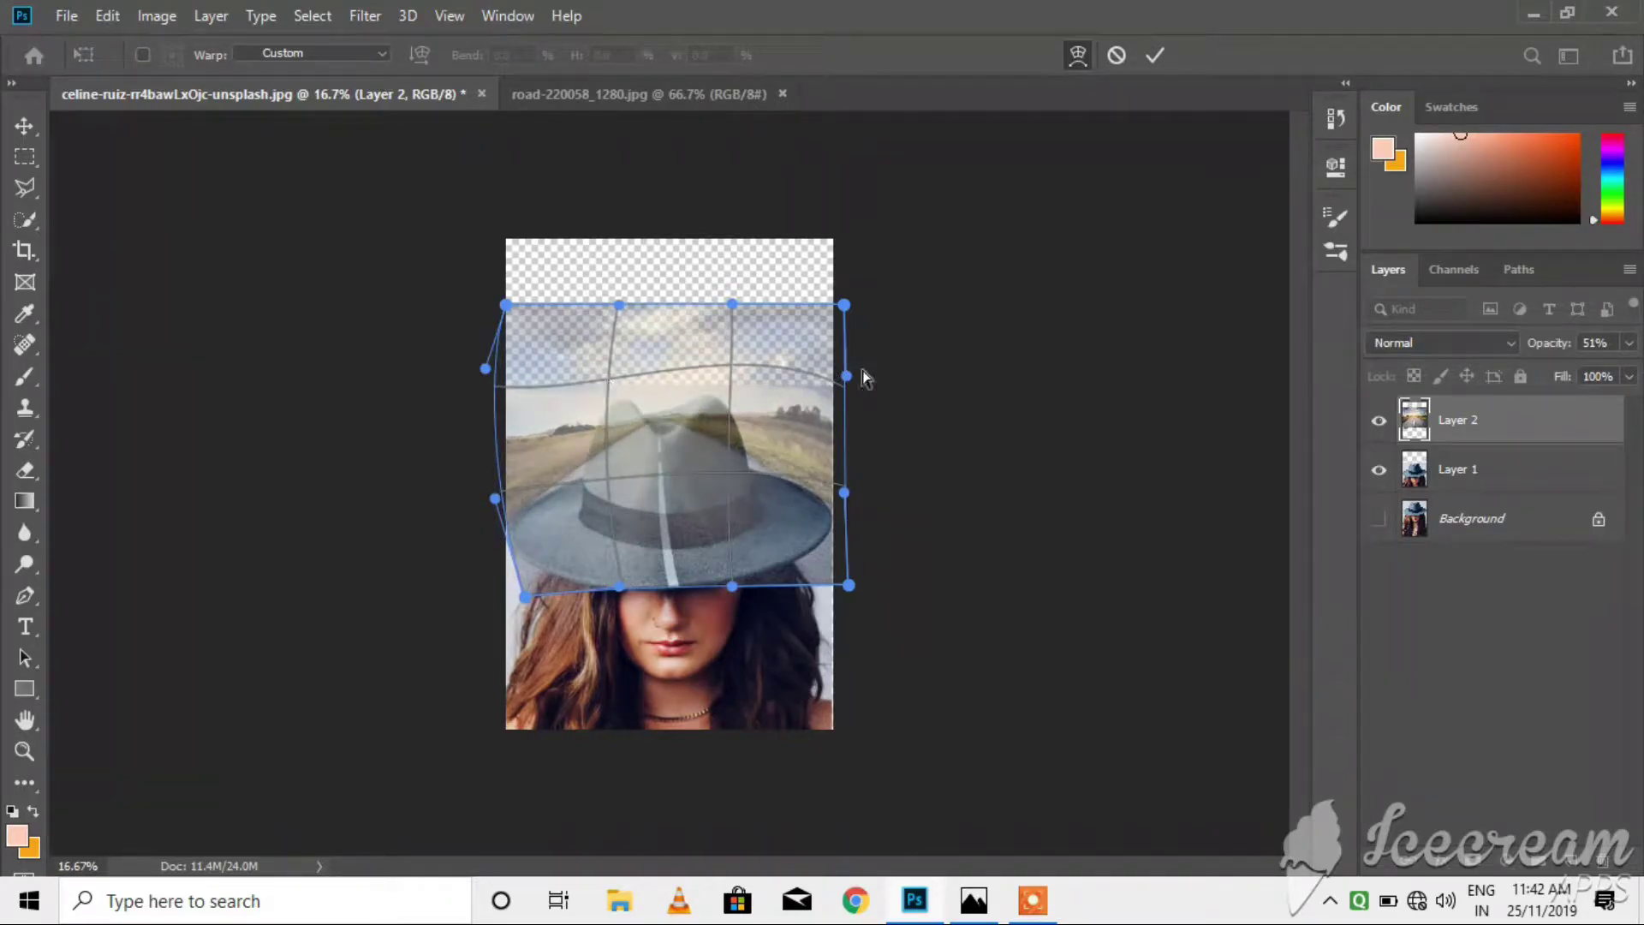
Curve the warp's top edge upward, stretch its lower corners past the brim, and apply it.
left_click_drag(843, 305, 846, 267)
left_click_drag(506, 304, 496, 282)
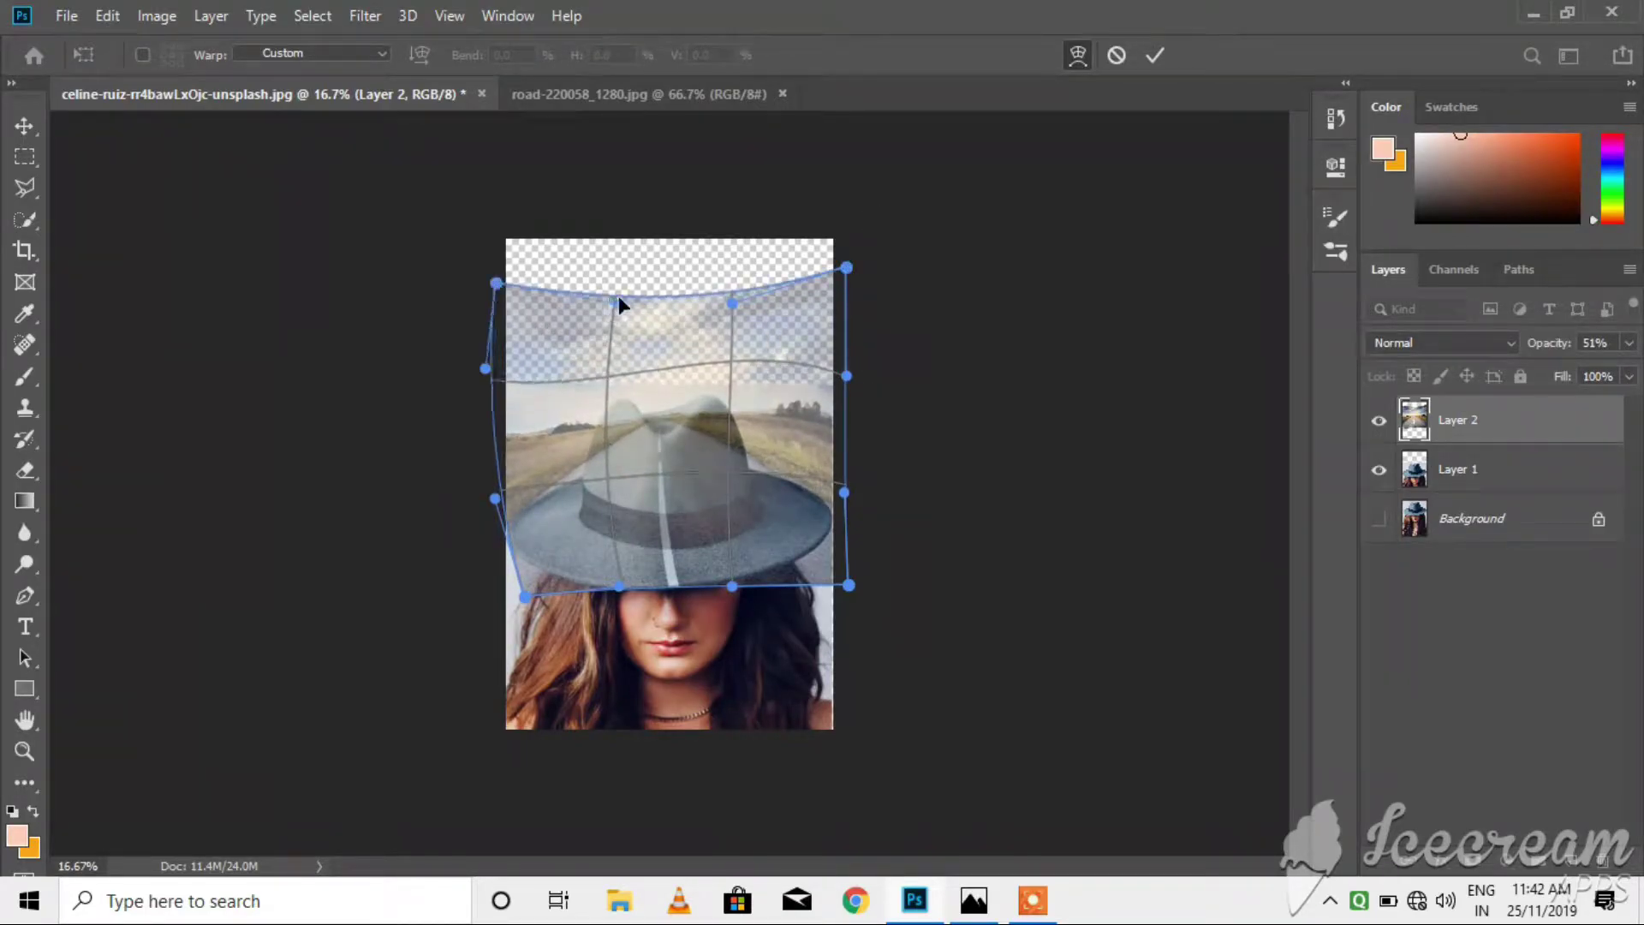
left_click_drag(618, 301, 615, 248)
left_click_drag(732, 304, 732, 254)
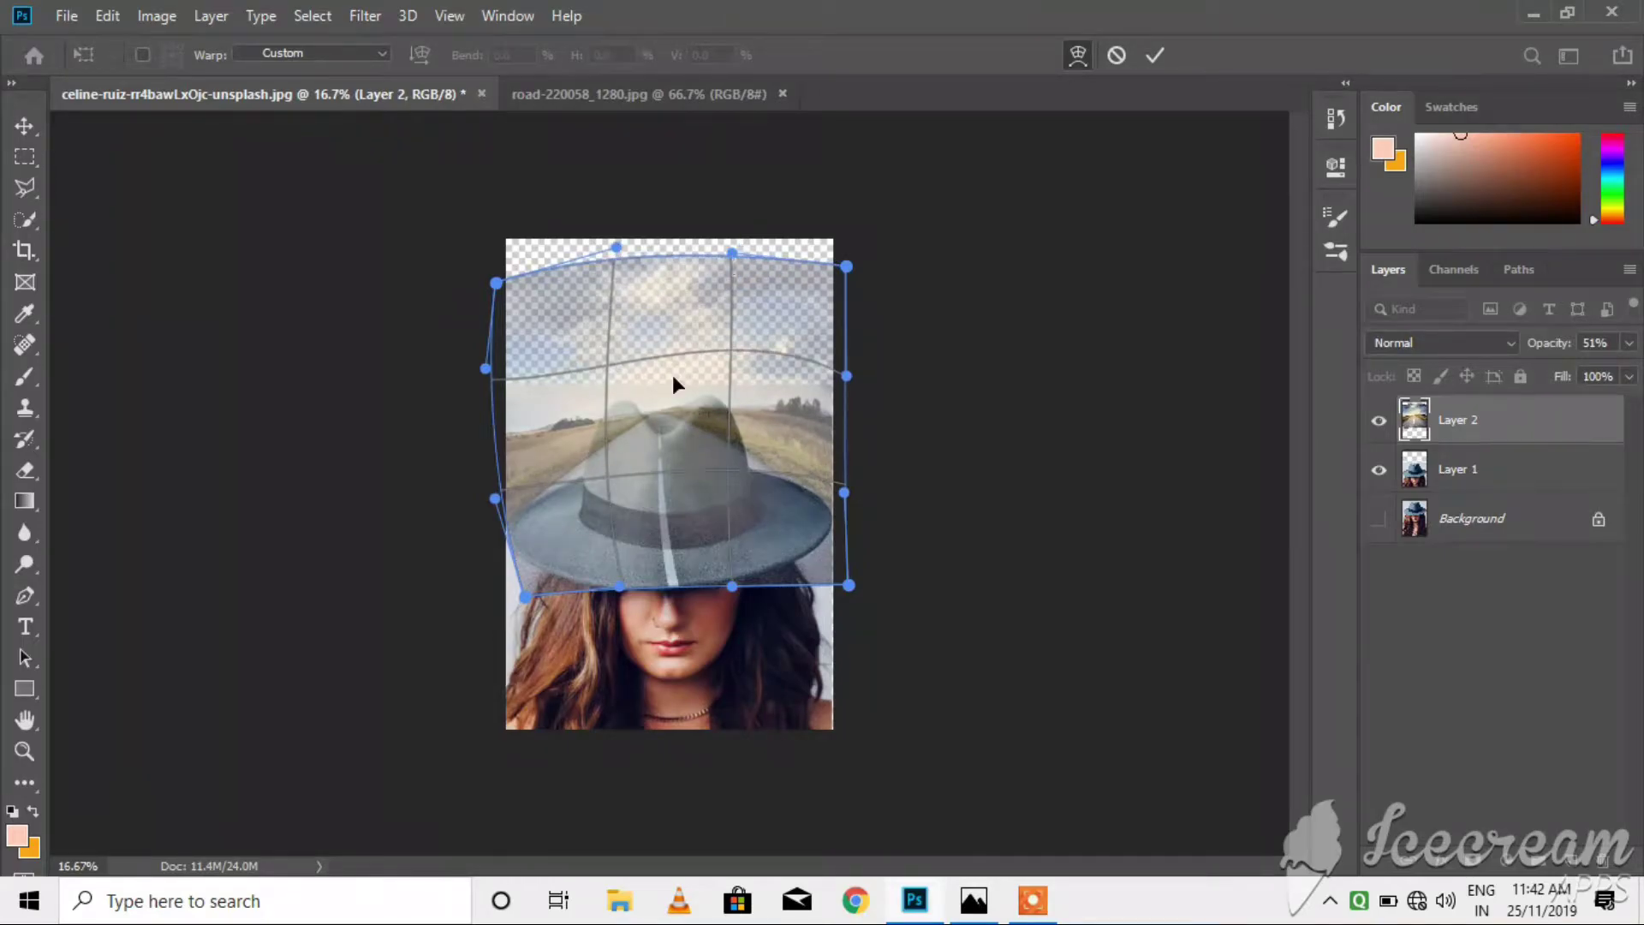
left_click_drag(525, 597, 516, 609)
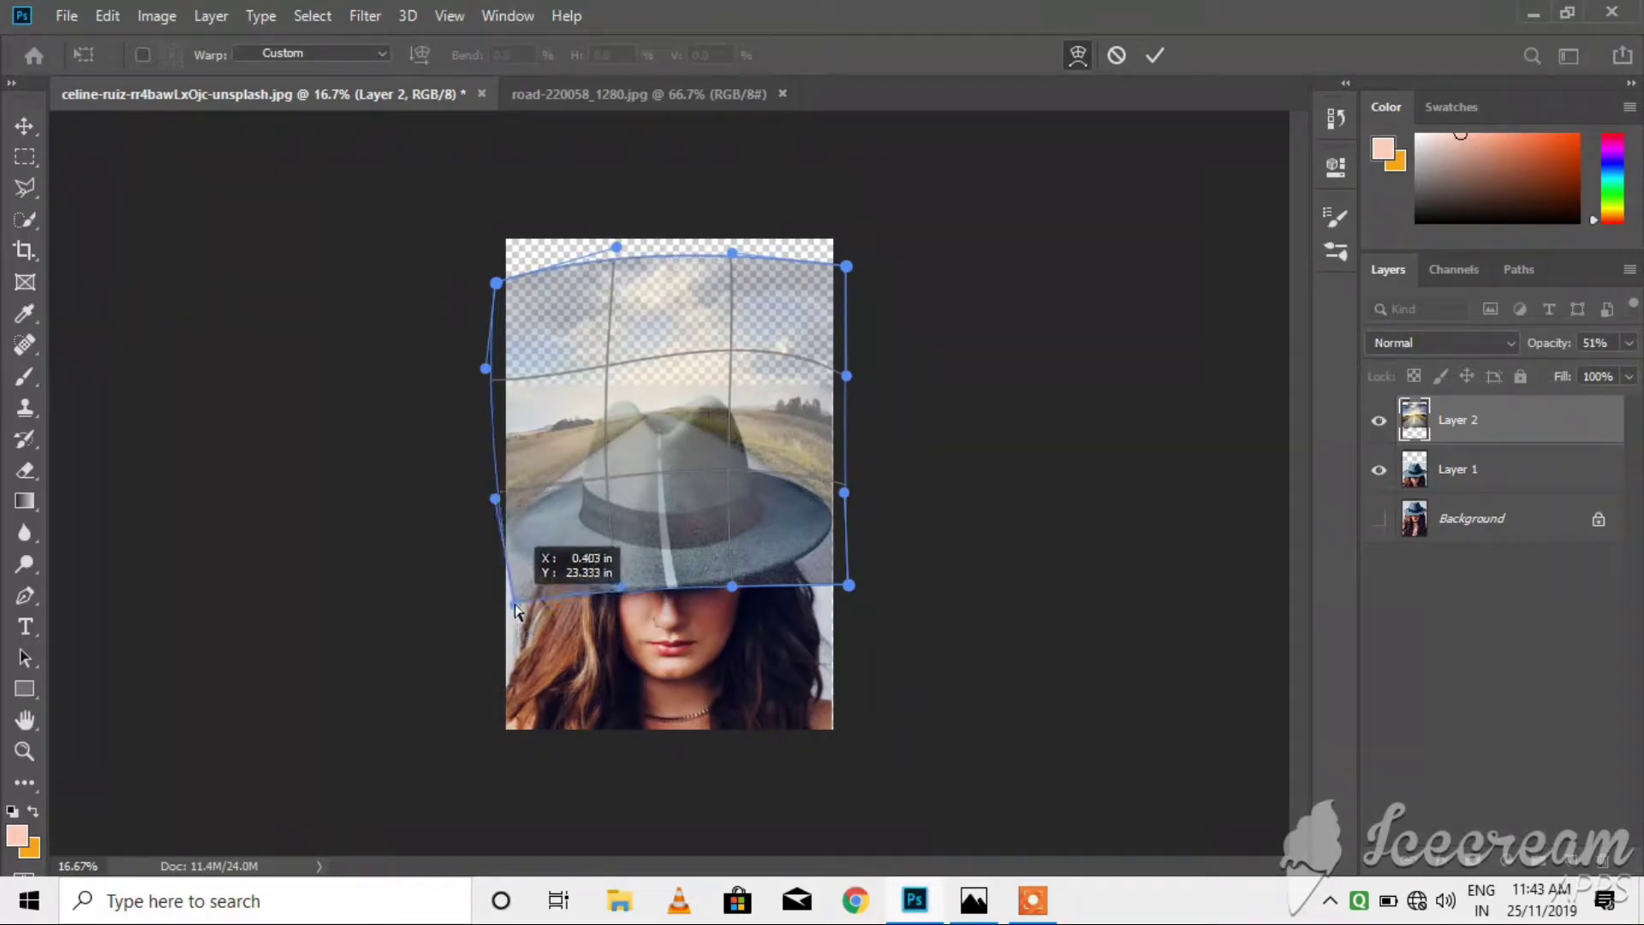
left_click_drag(849, 586, 859, 606)
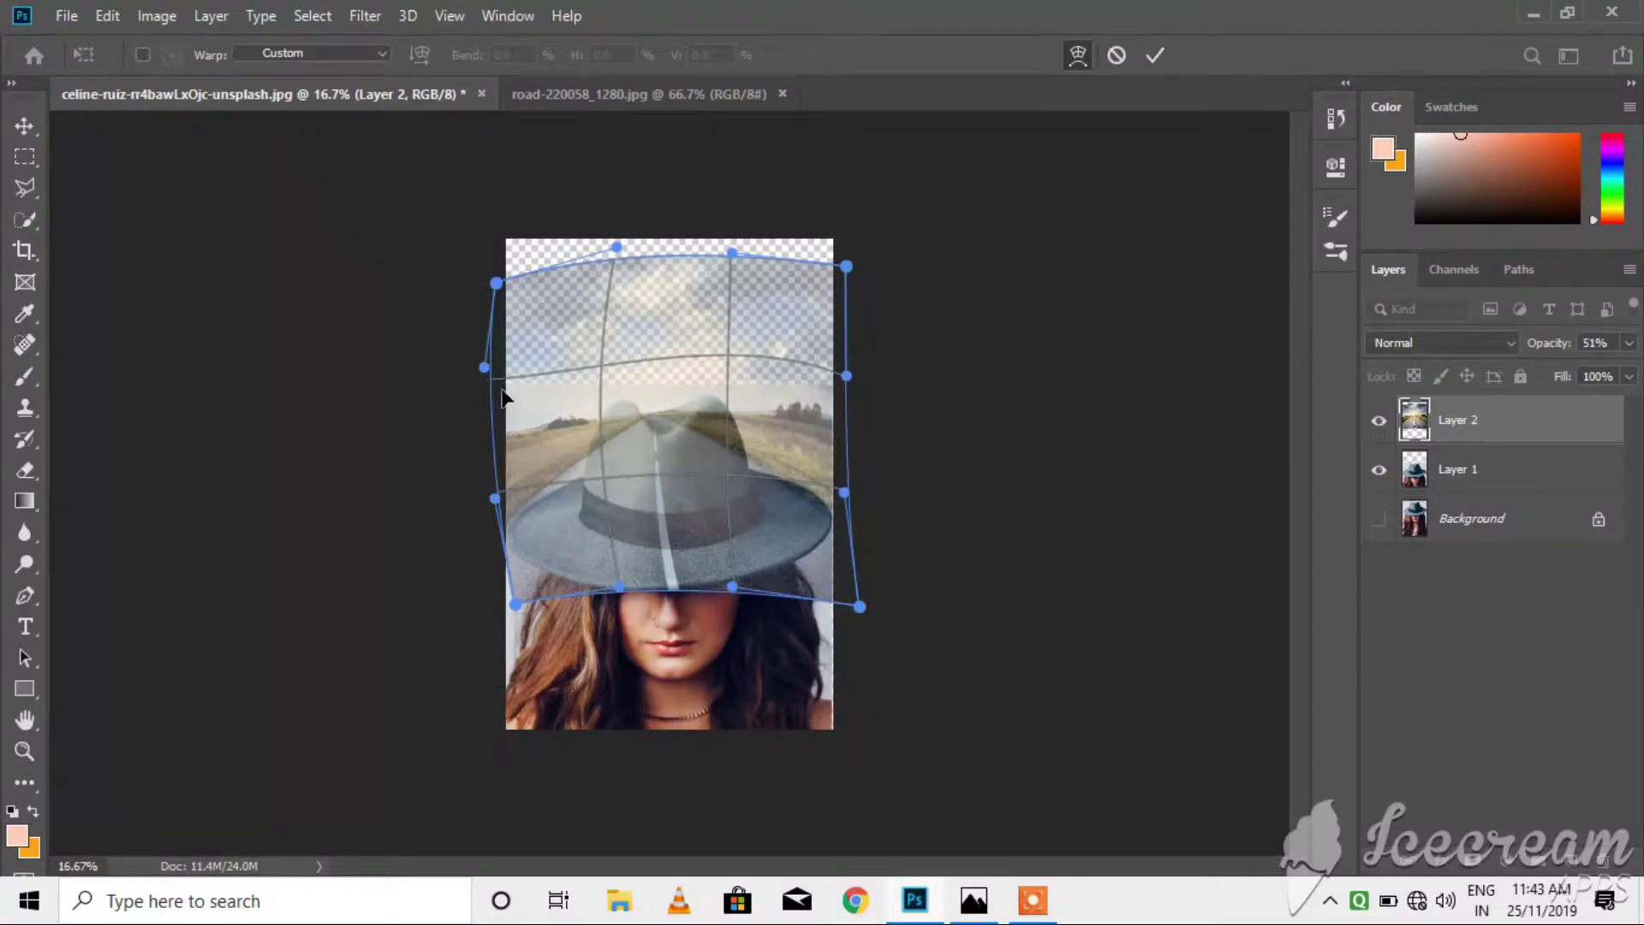
left_click_drag(485, 367, 497, 398)
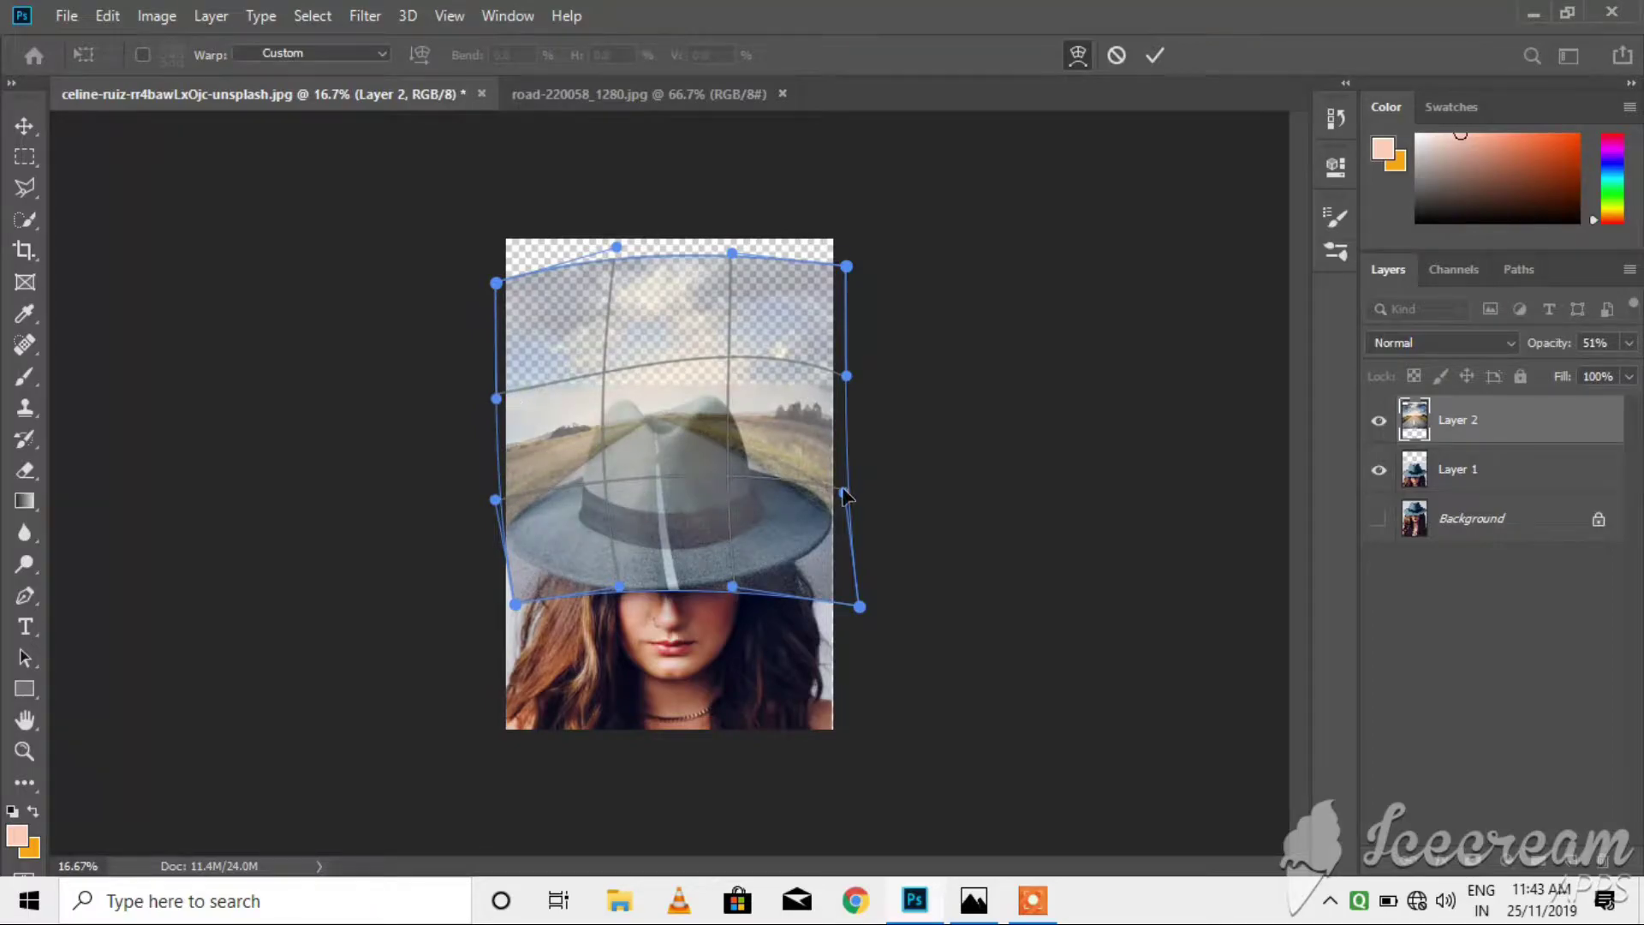
left_click_drag(843, 491, 853, 492)
left_click(1156, 55)
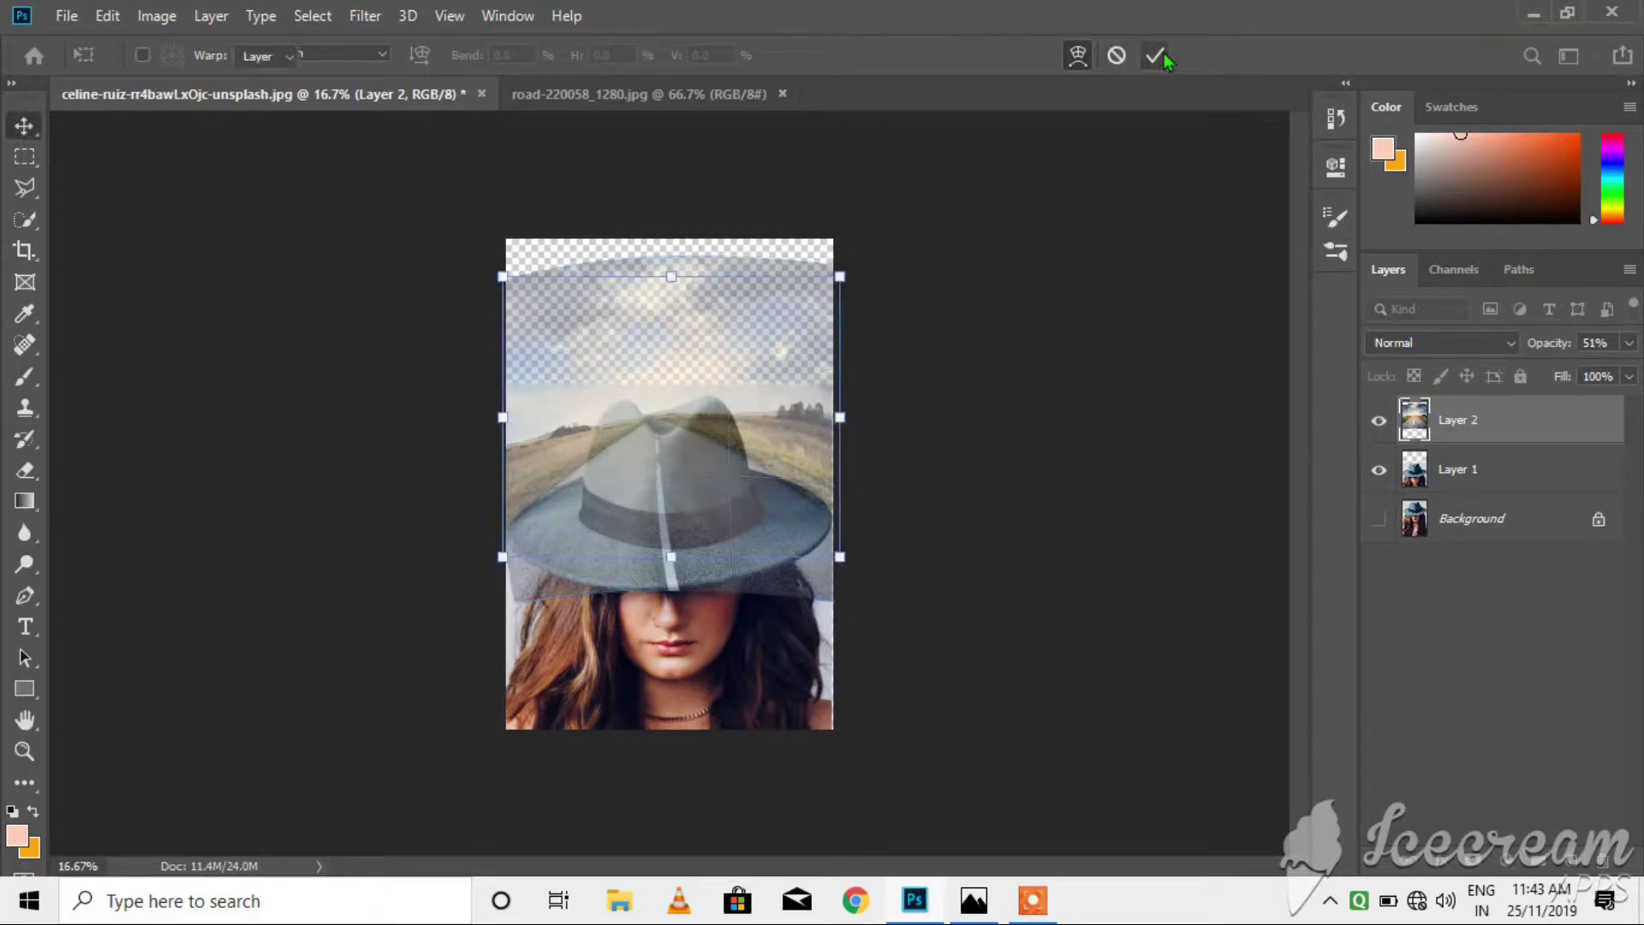
Raise Layer 2's opacity to 89%, then to full 100%.
key("8")
key("9")
left_click(1628, 344)
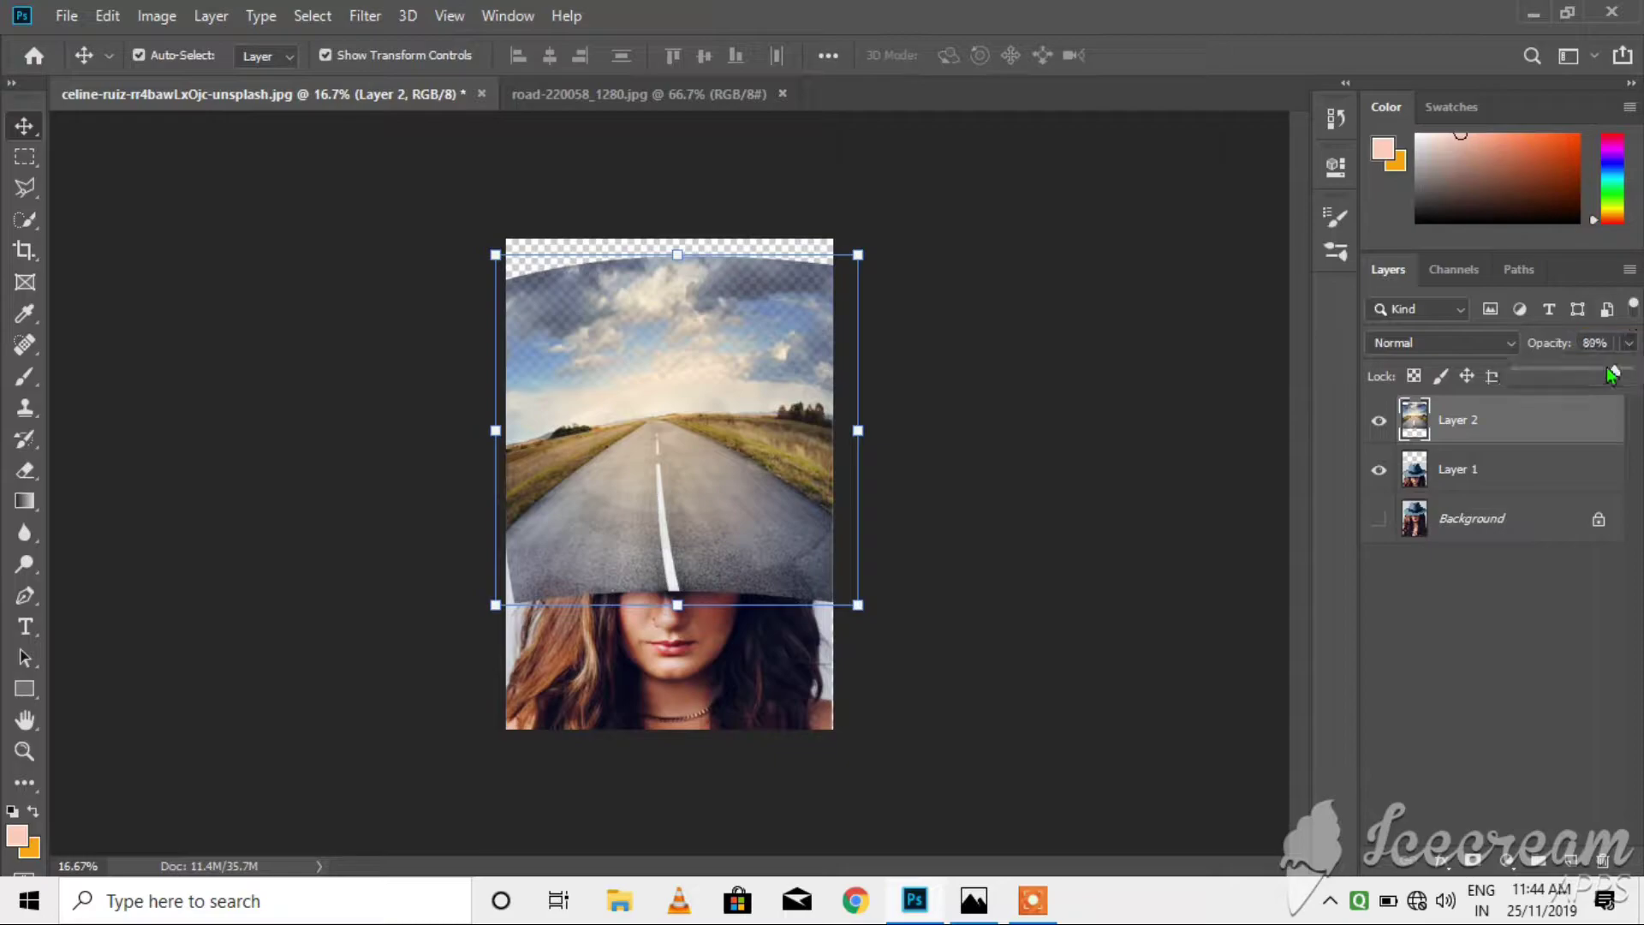
left_click_drag(1614, 377, 1636, 377)
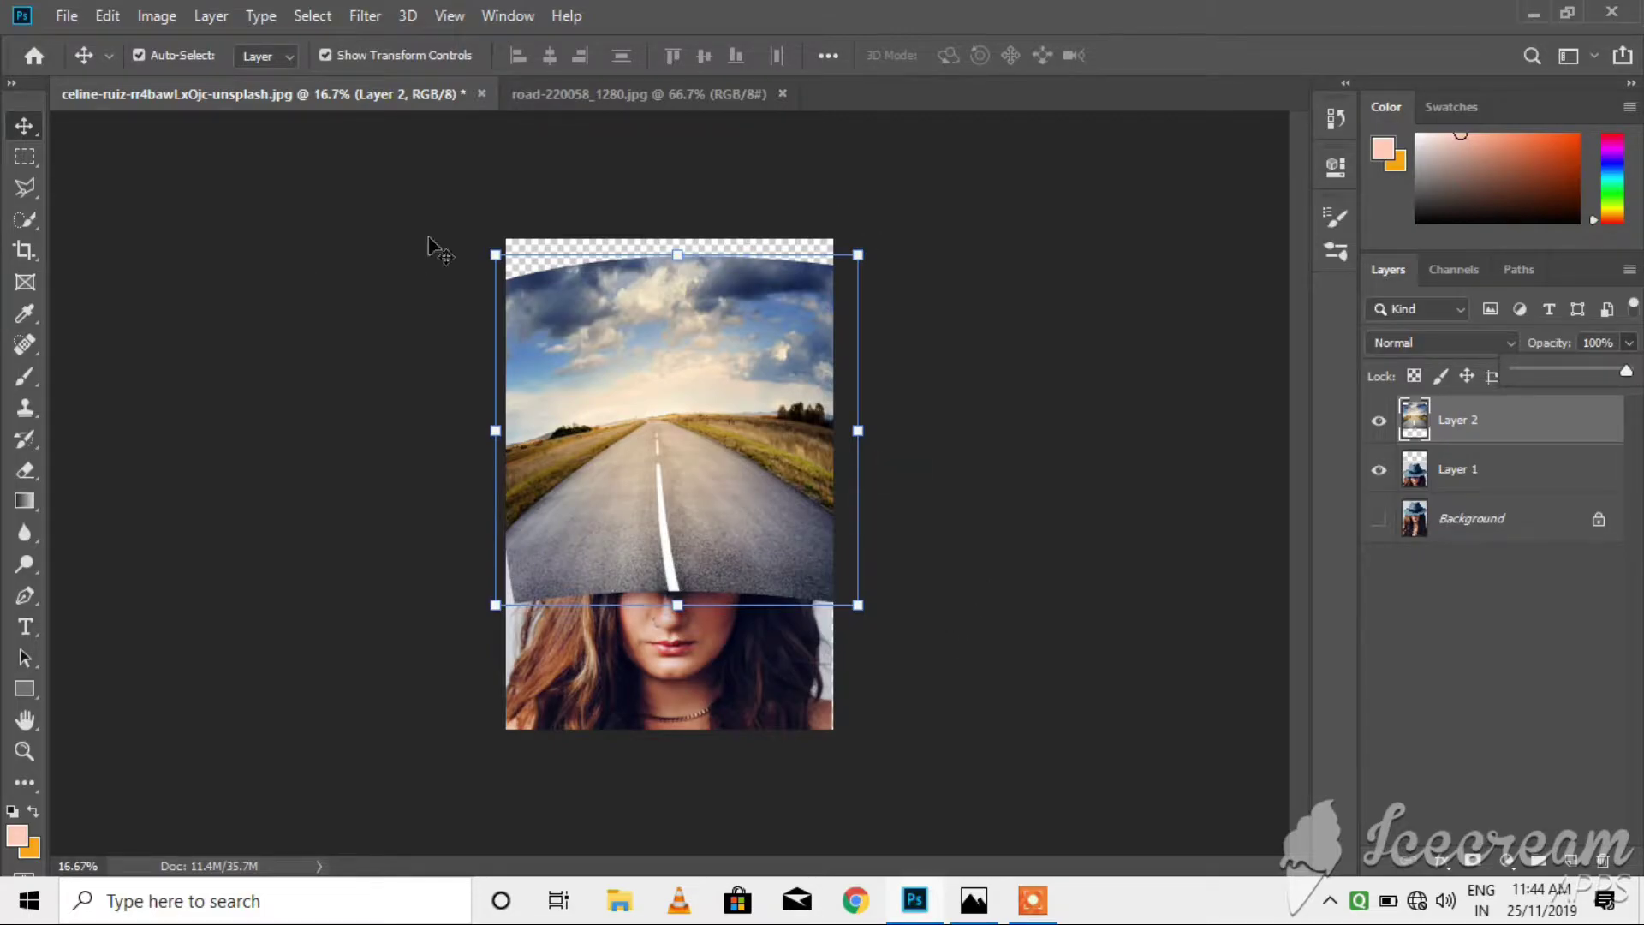
Re-warp the road layer to bend its sky and horizon, apply it, and keep opacity at 100%.
left_click(555, 230)
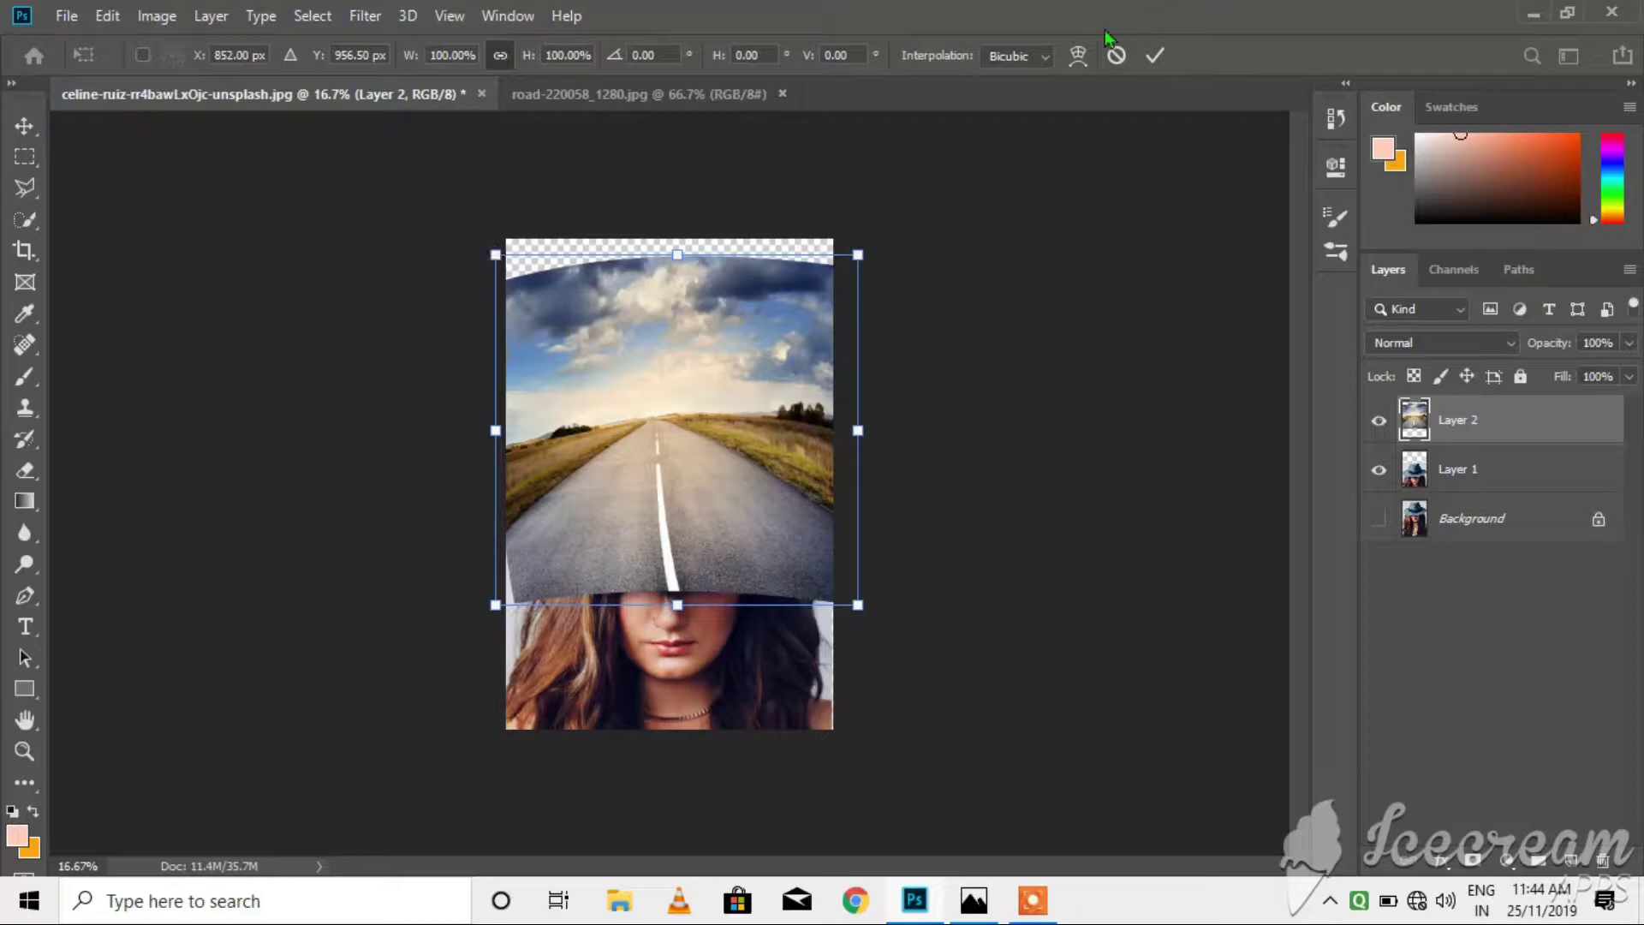
left_click(1078, 54)
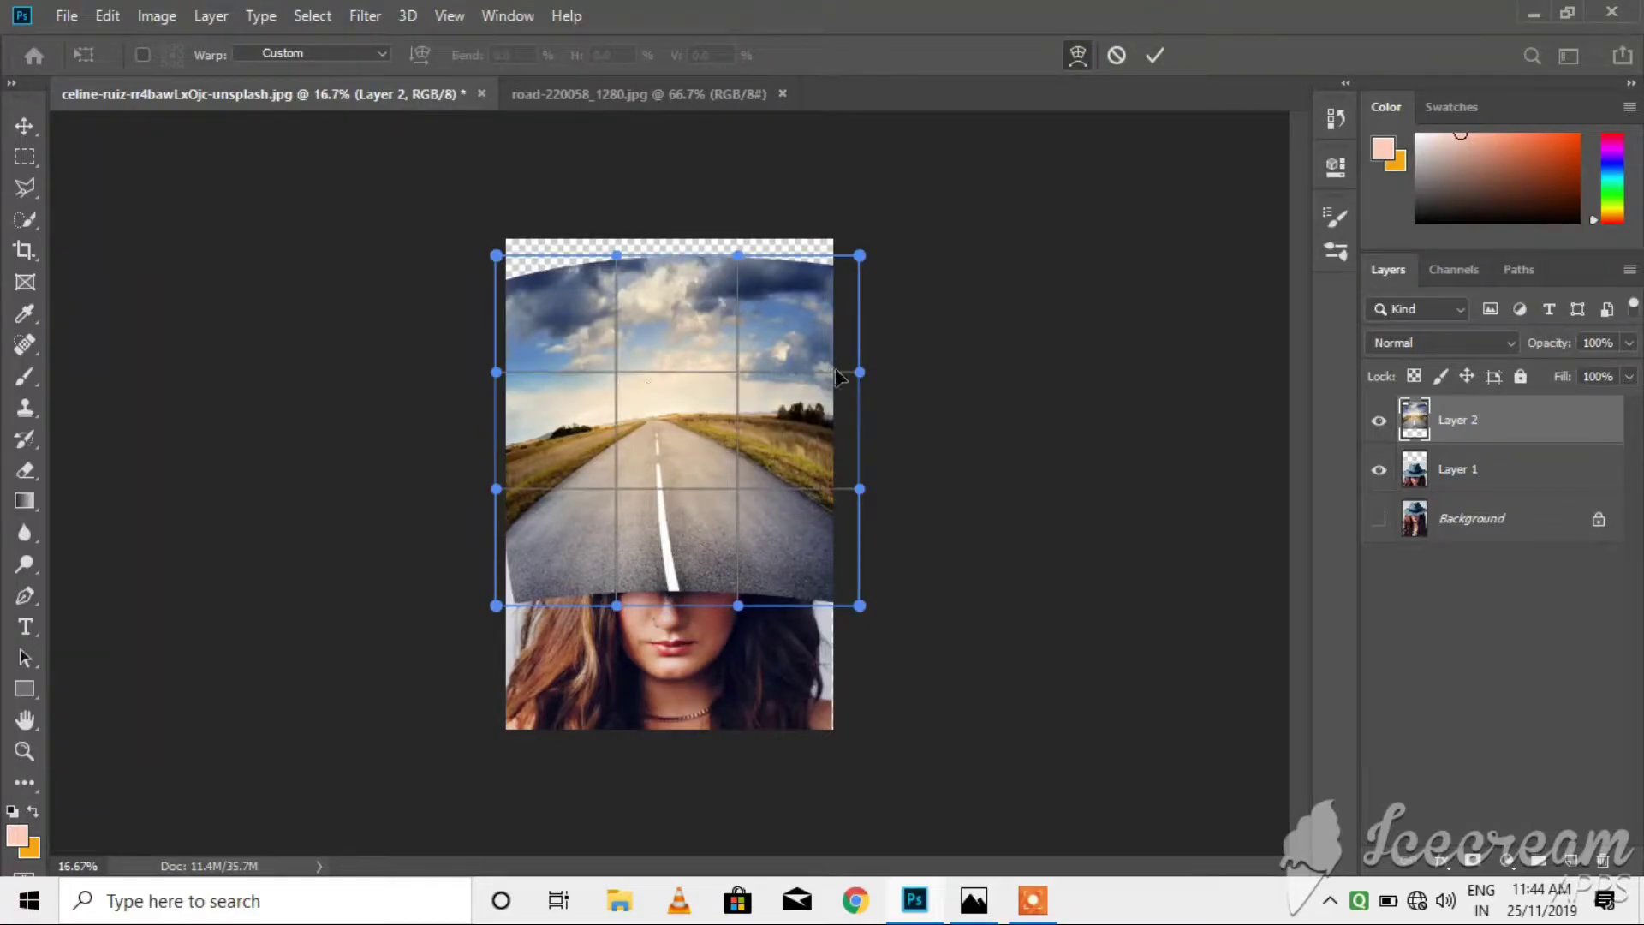
left_click_drag(860, 372, 860, 420)
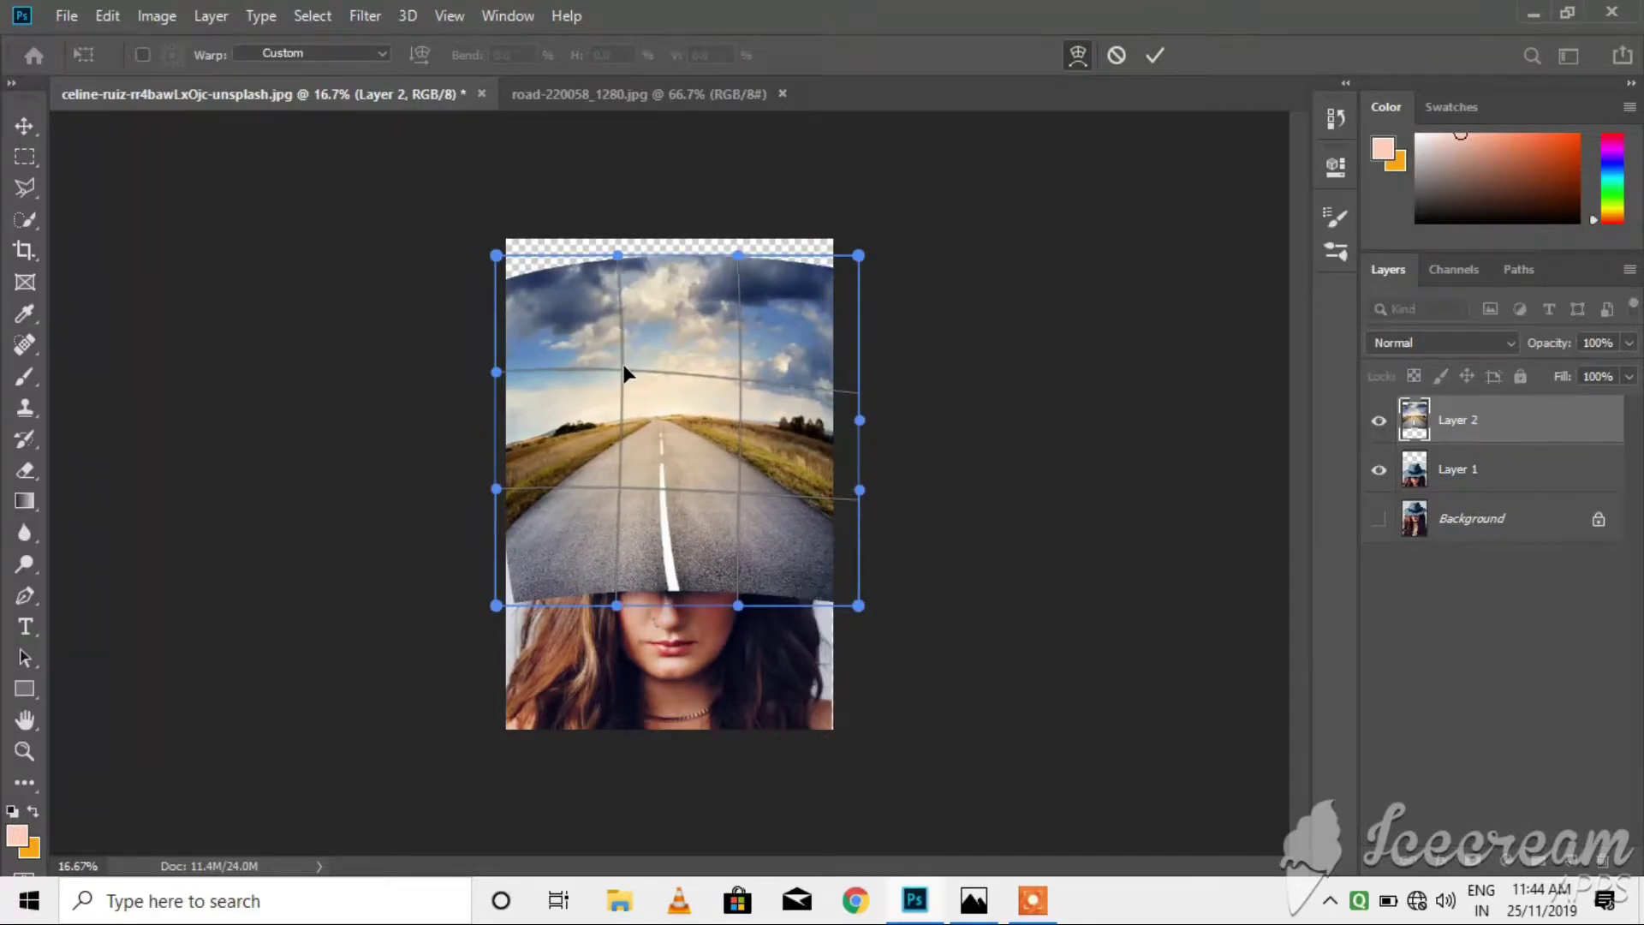
left_click_drag(671, 491, 671, 493)
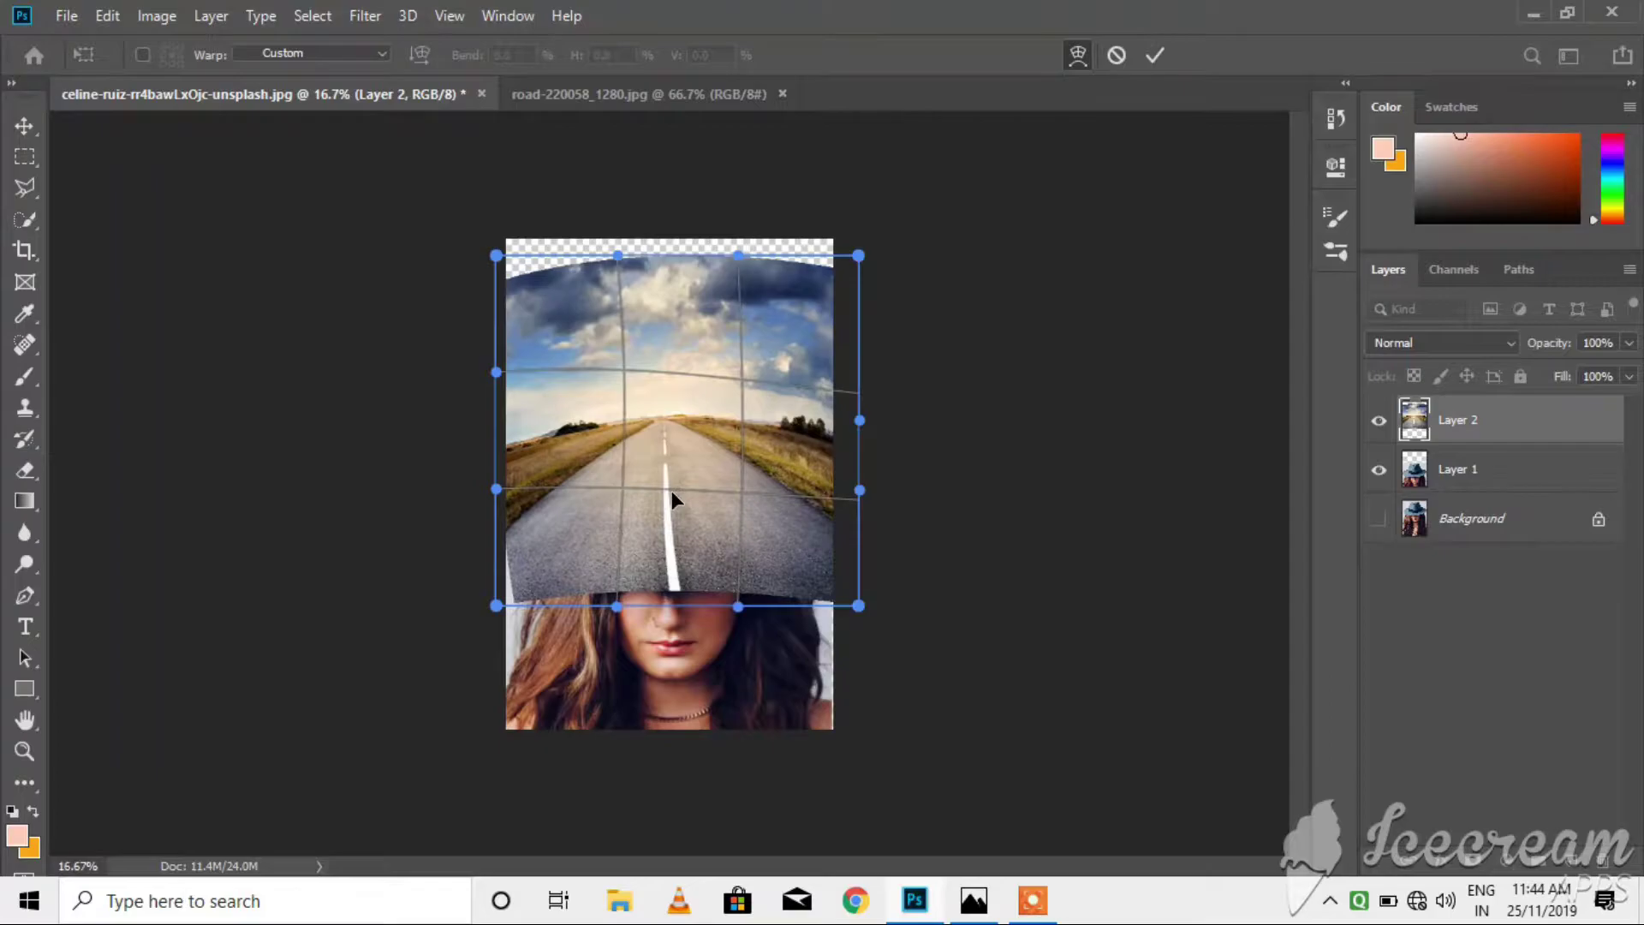
left_click(1159, 53)
left_click(1630, 343)
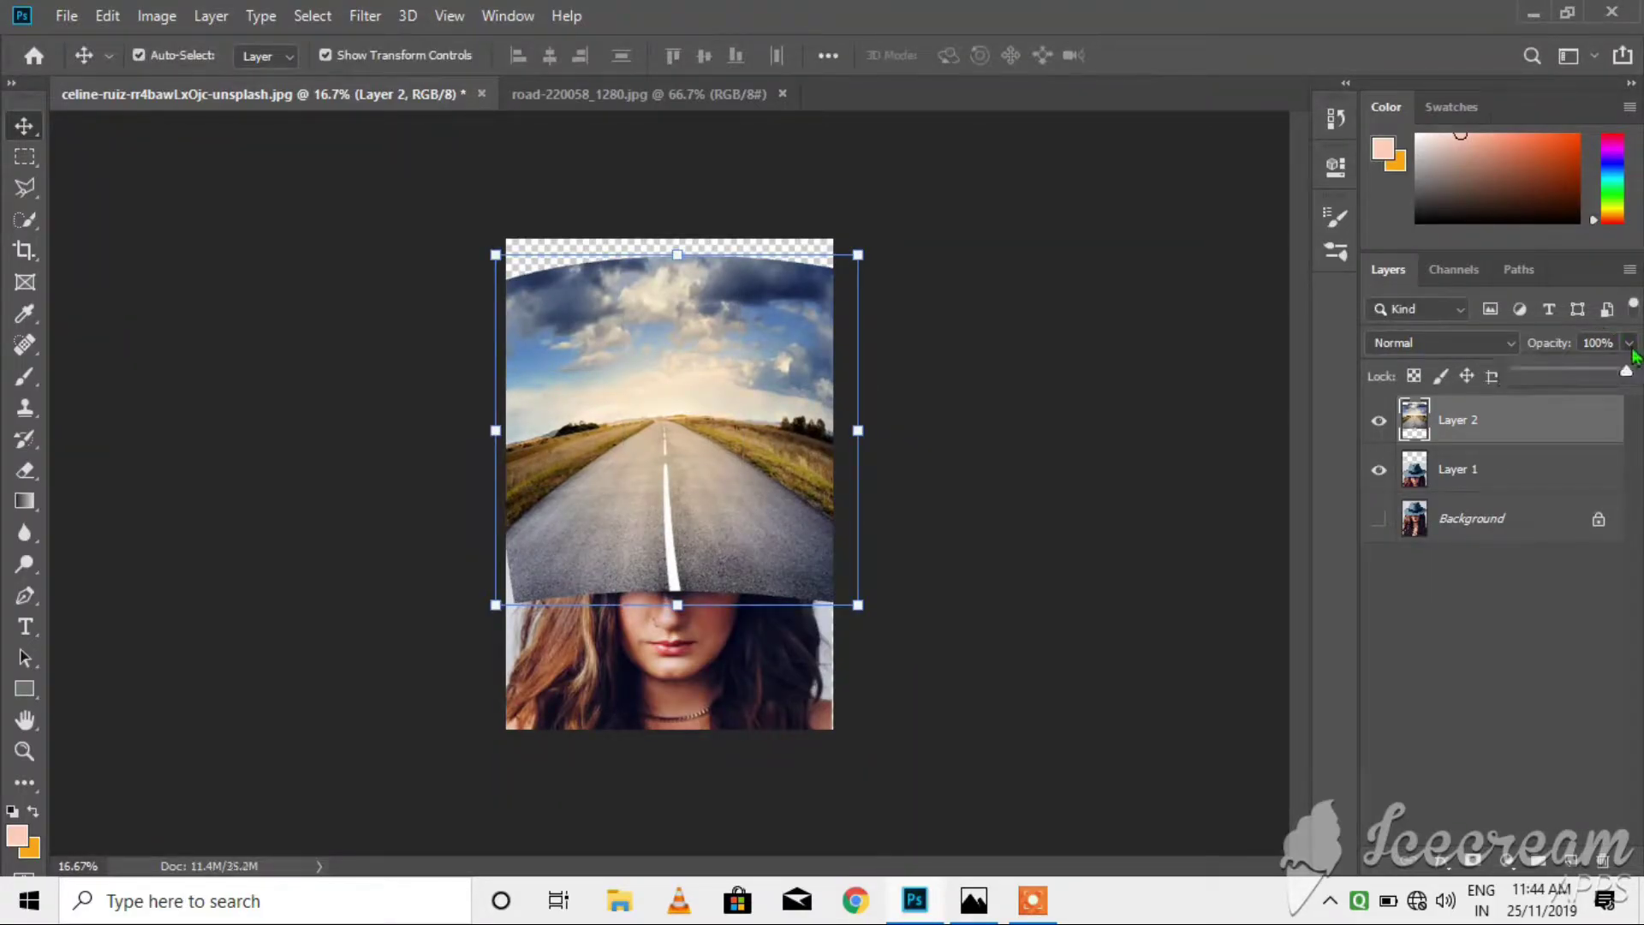
mouse_move(1628, 368)
left_mouse_down()
mouse_move(1554, 379)
mouse_move(1631, 377)
left_mouse_up()
Add a layer mask to Layer 2 and paint black at 47% to fade its lower-left edge.
left_click(1471, 860)
left_click(24, 375)
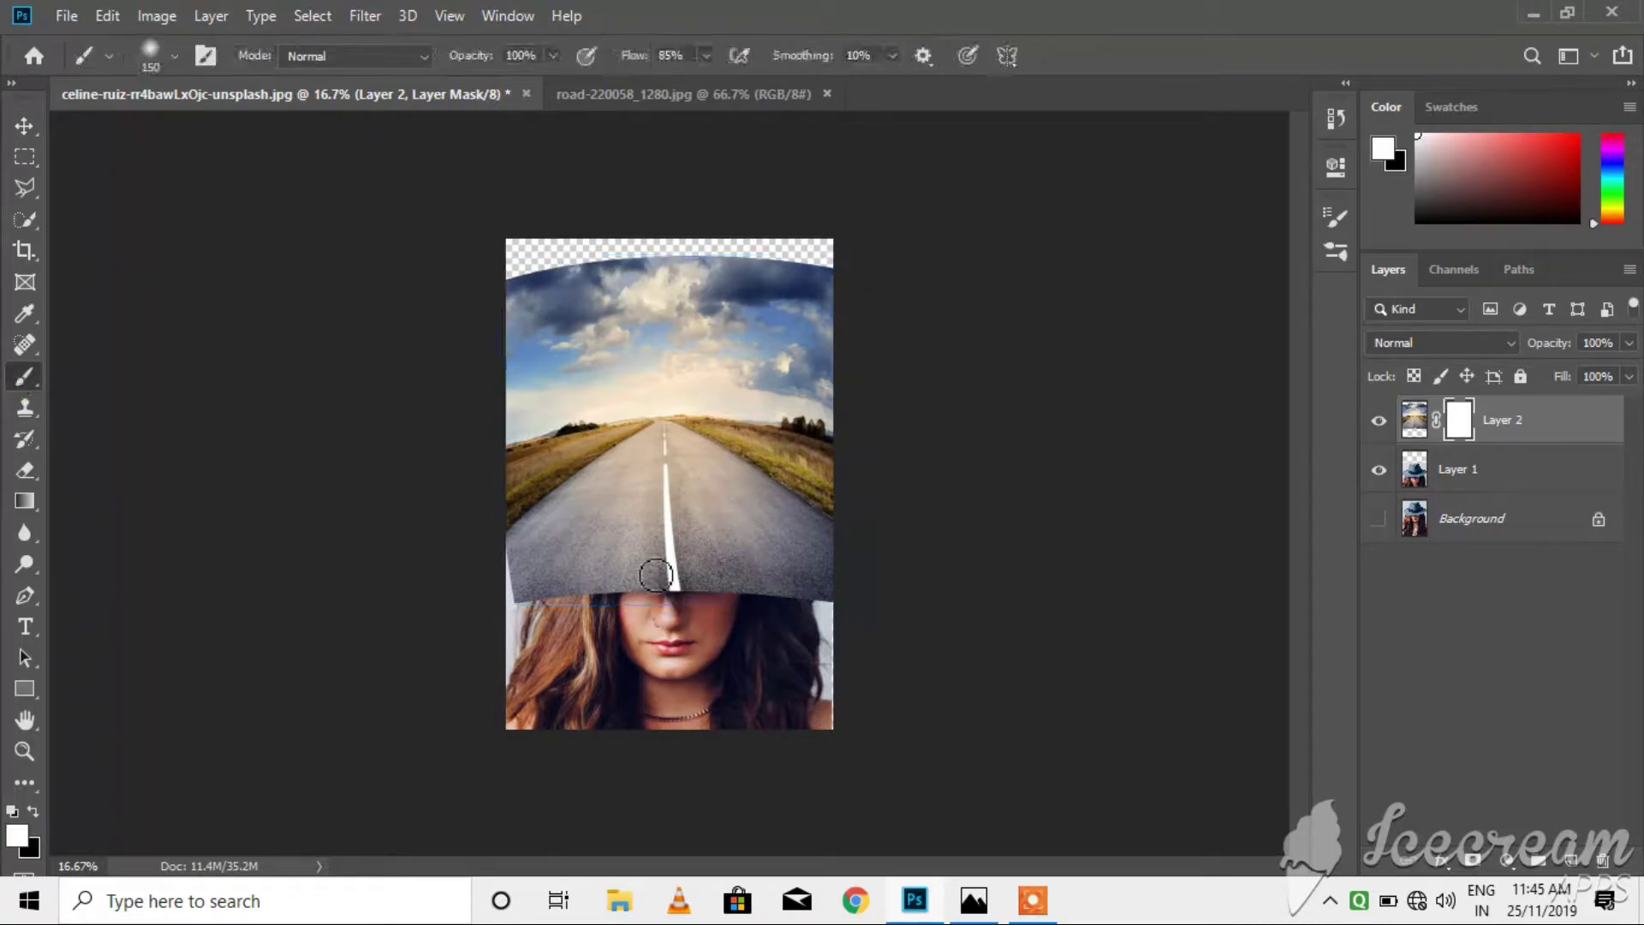
left_click(553, 55)
left_click_drag(560, 82, 496, 84)
left_click(625, 677)
key("bracketright")
key("bracketright")
key("bracketright")
key("bracketright")
key("bracketright")
left_click(34, 813)
left_click_drag(519, 587, 630, 586)
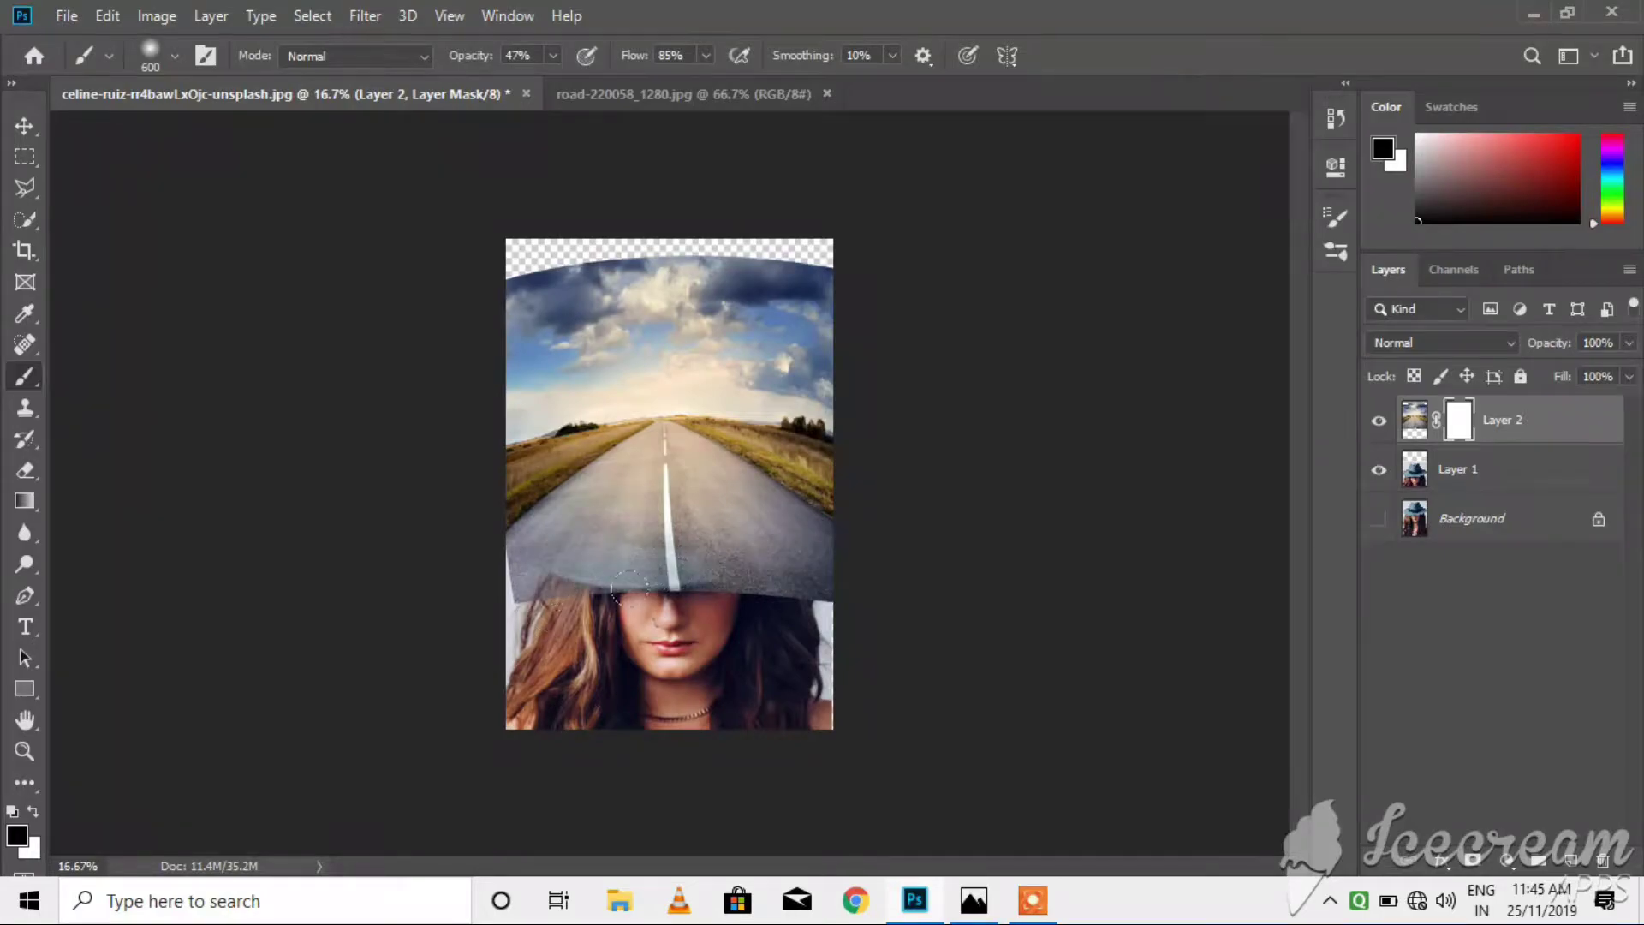
With a fully soft, smaller brush, mask out the road along the brim's lower edge.
left_click(176, 54)
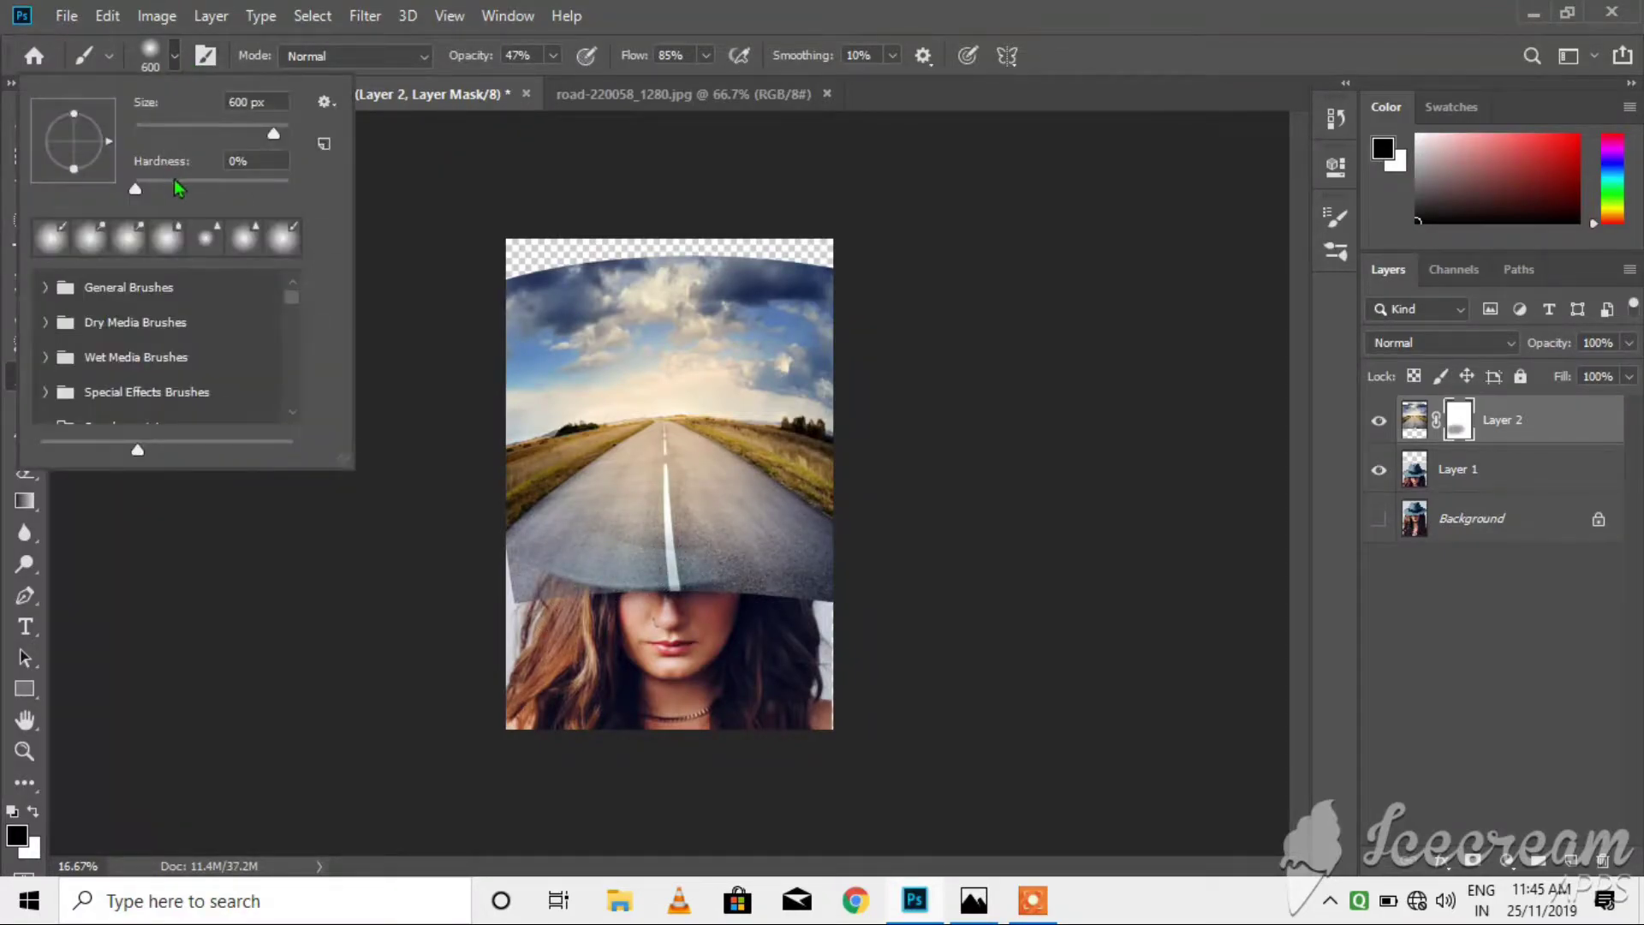
left_click(178, 180)
left_click_drag(552, 57, 611, 83)
key("bracketleft")
key("bracketleft")
key("bracketleft")
mouse_move(505, 561)
left_mouse_down()
mouse_move(531, 591)
mouse_move(754, 591)
mouse_move(839, 552)
mouse_move(848, 600)
left_mouse_up()
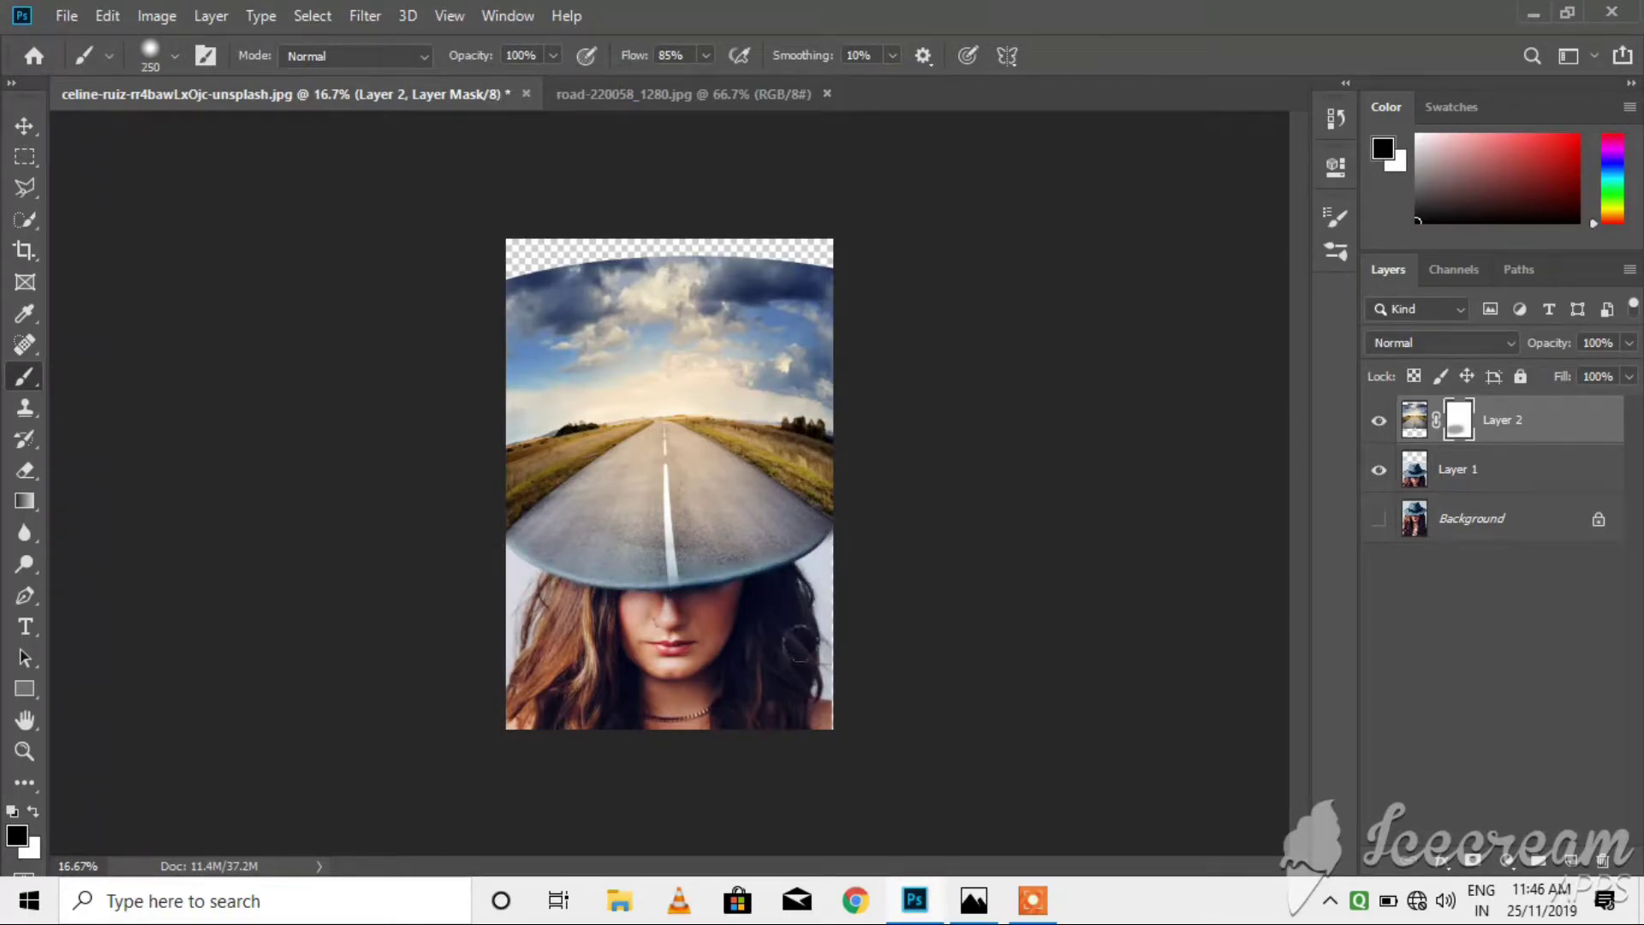
Fade the road over the hat's centre and right side at 48% then 80% brush opacity.
left_click(554, 55)
left_click(492, 86)
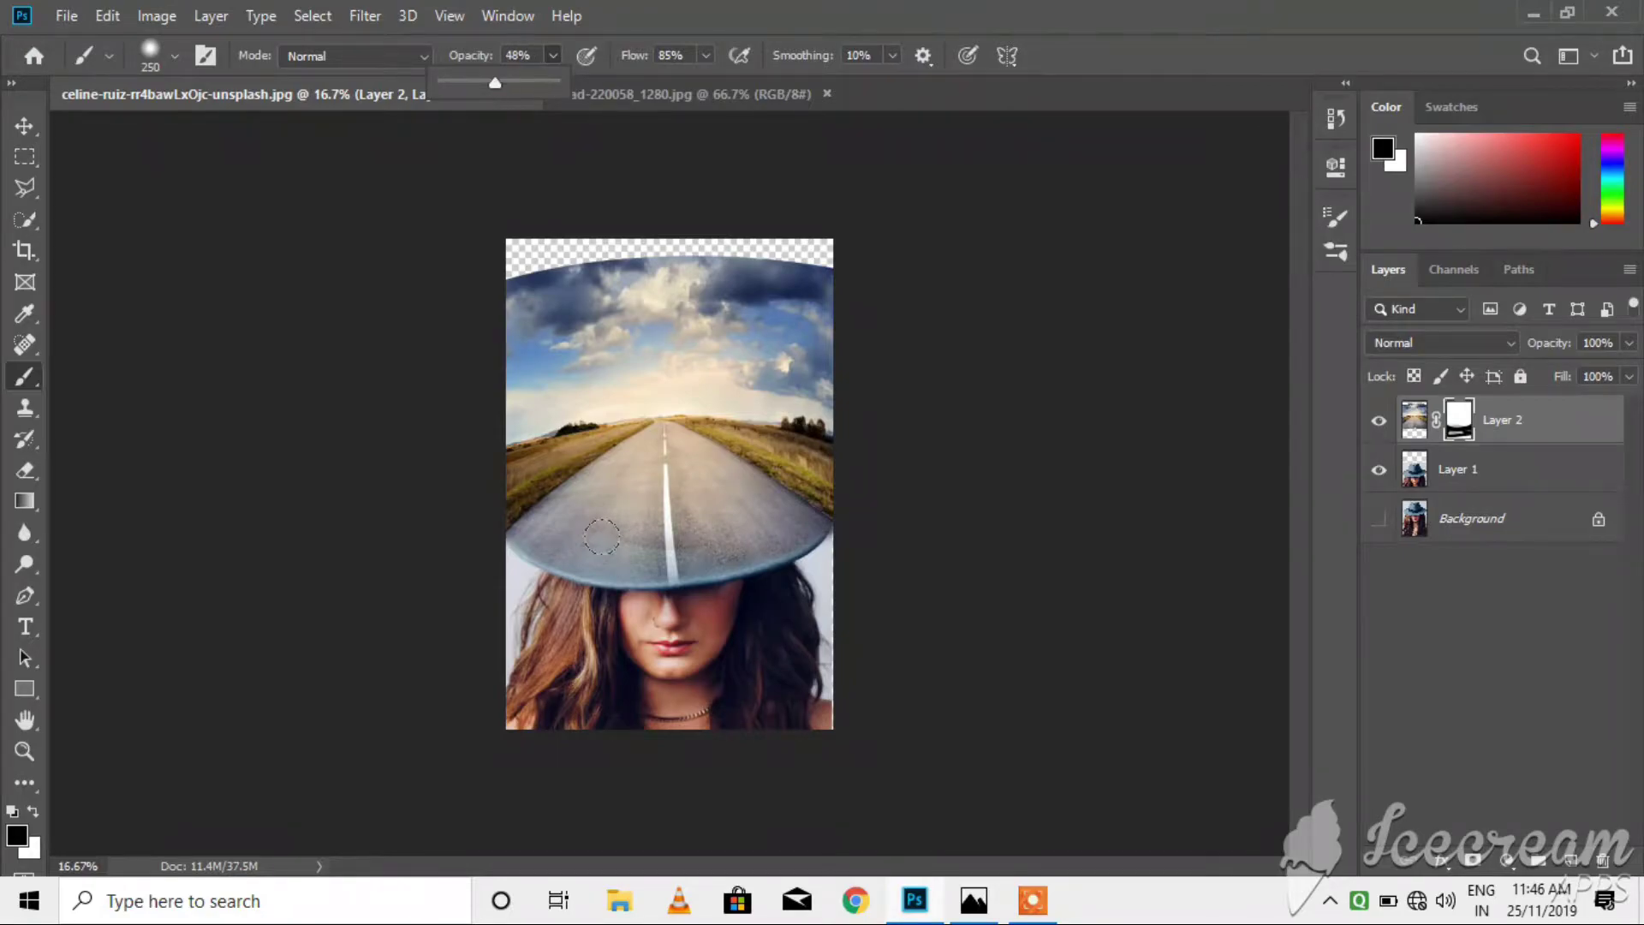
key("bracketright")
key("bracketright")
mouse_move(630, 553)
left_mouse_down()
mouse_move(736, 518)
mouse_move(596, 565)
left_mouse_up()
left_click_drag(753, 531, 724, 510)
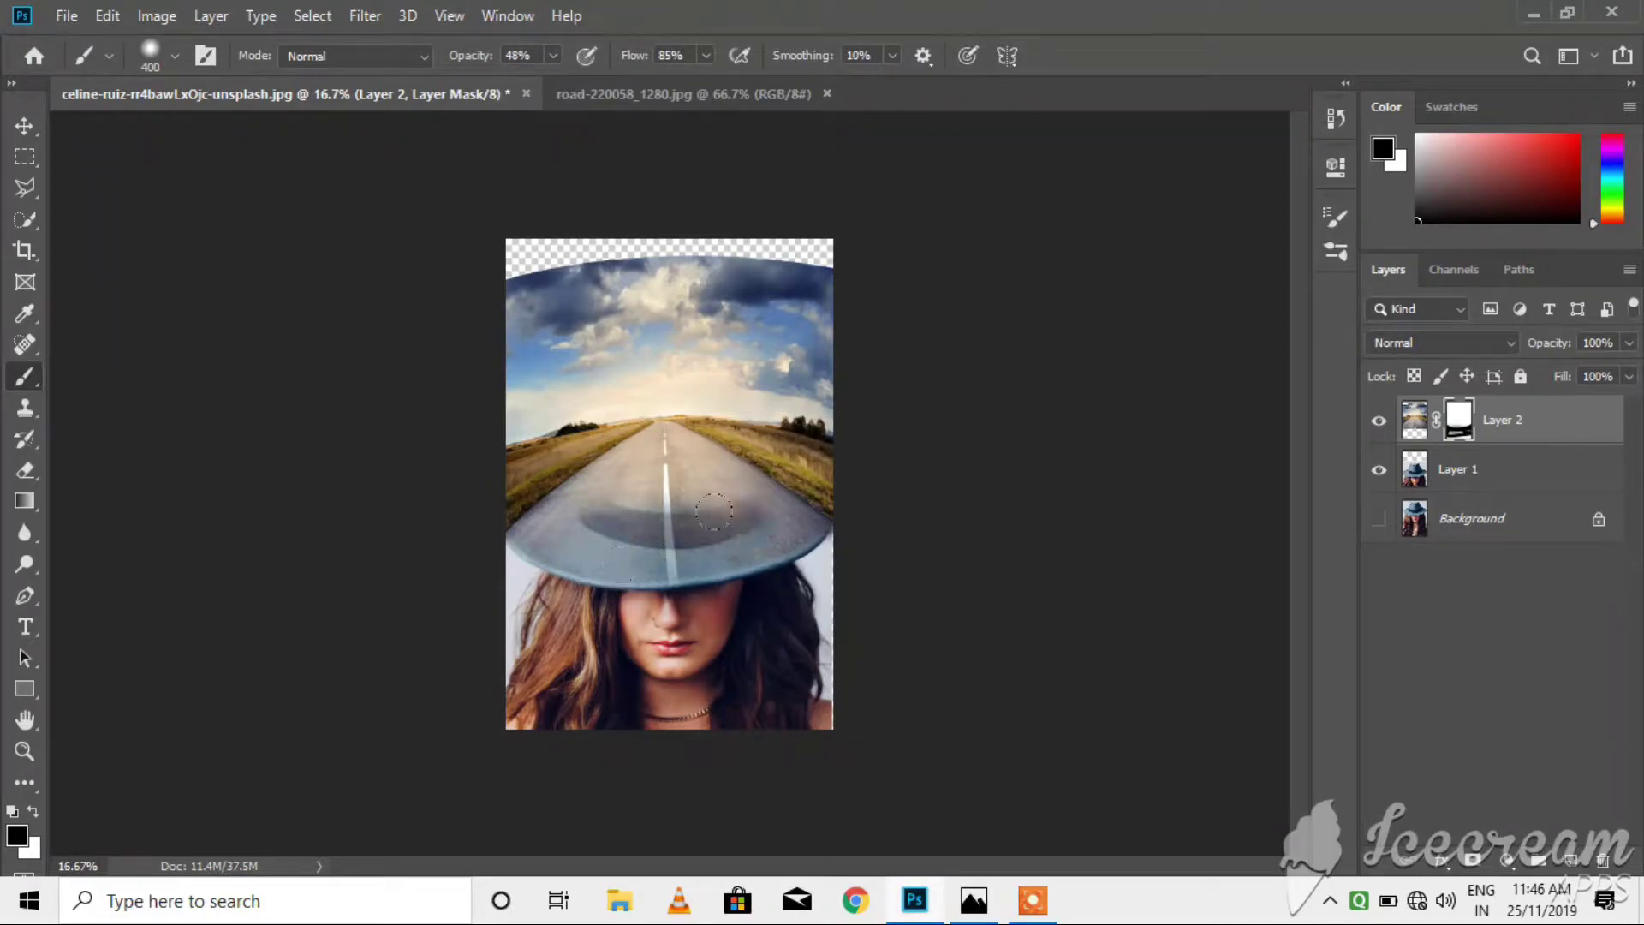
left_click(553, 55)
left_click_drag(557, 82, 591, 86)
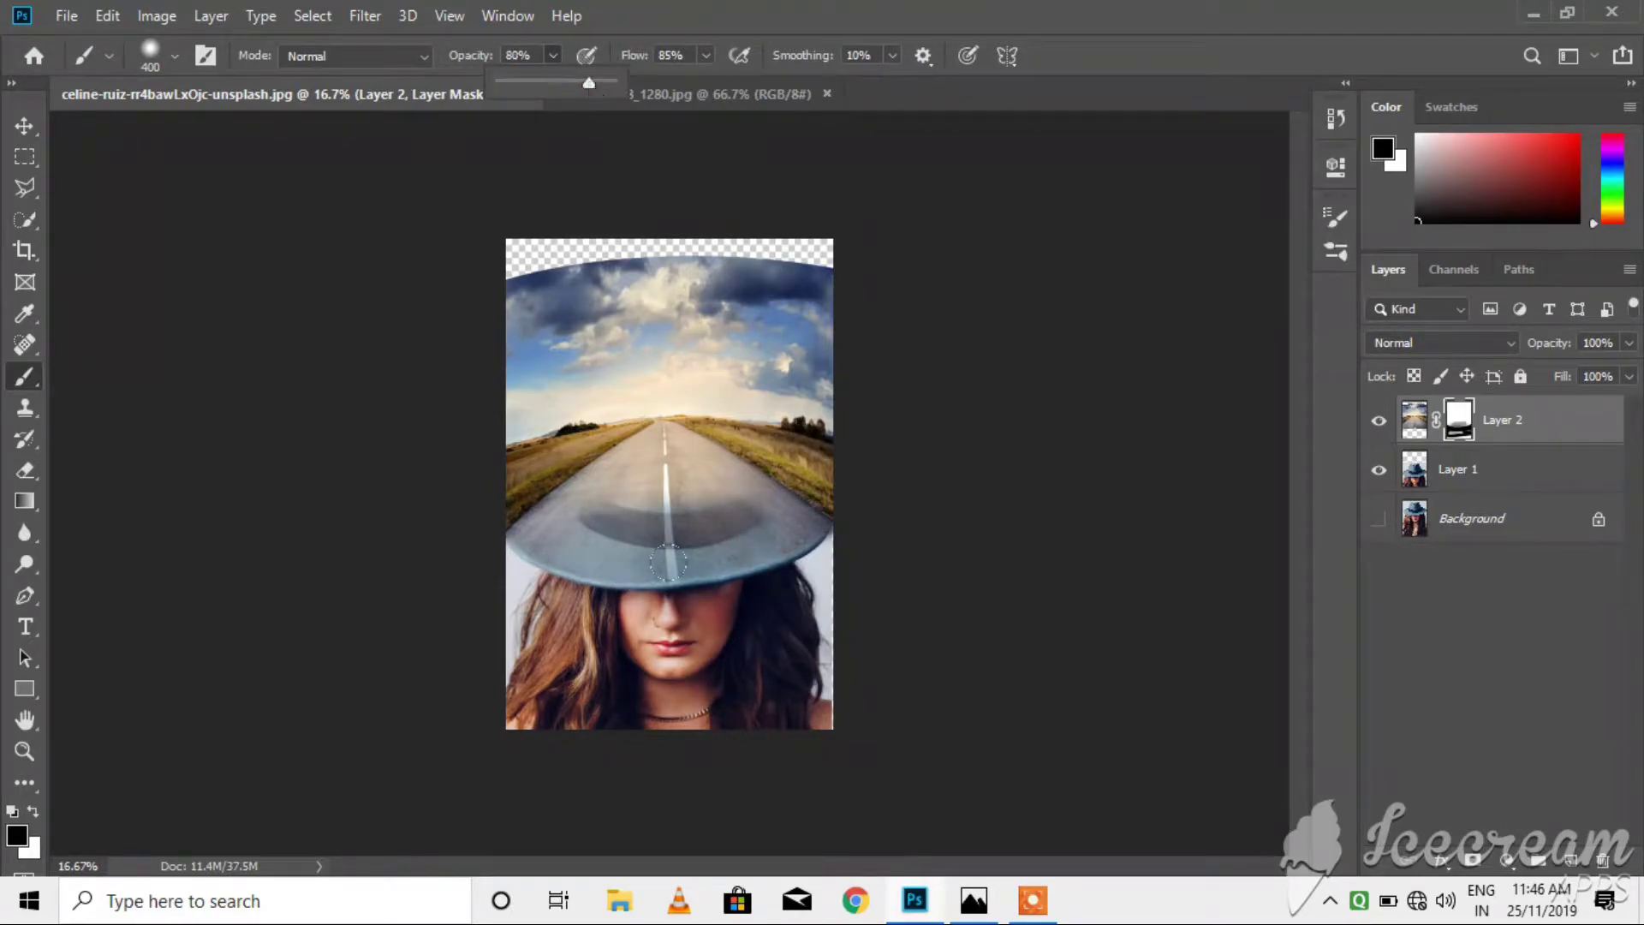
mouse_move(668, 564)
left_mouse_down()
mouse_move(664, 523)
mouse_move(659, 565)
left_mouse_up()
Blend more road into the hat with a smaller brush at 53% and 37% opacity.
key("bracketleft")
key("bracketleft")
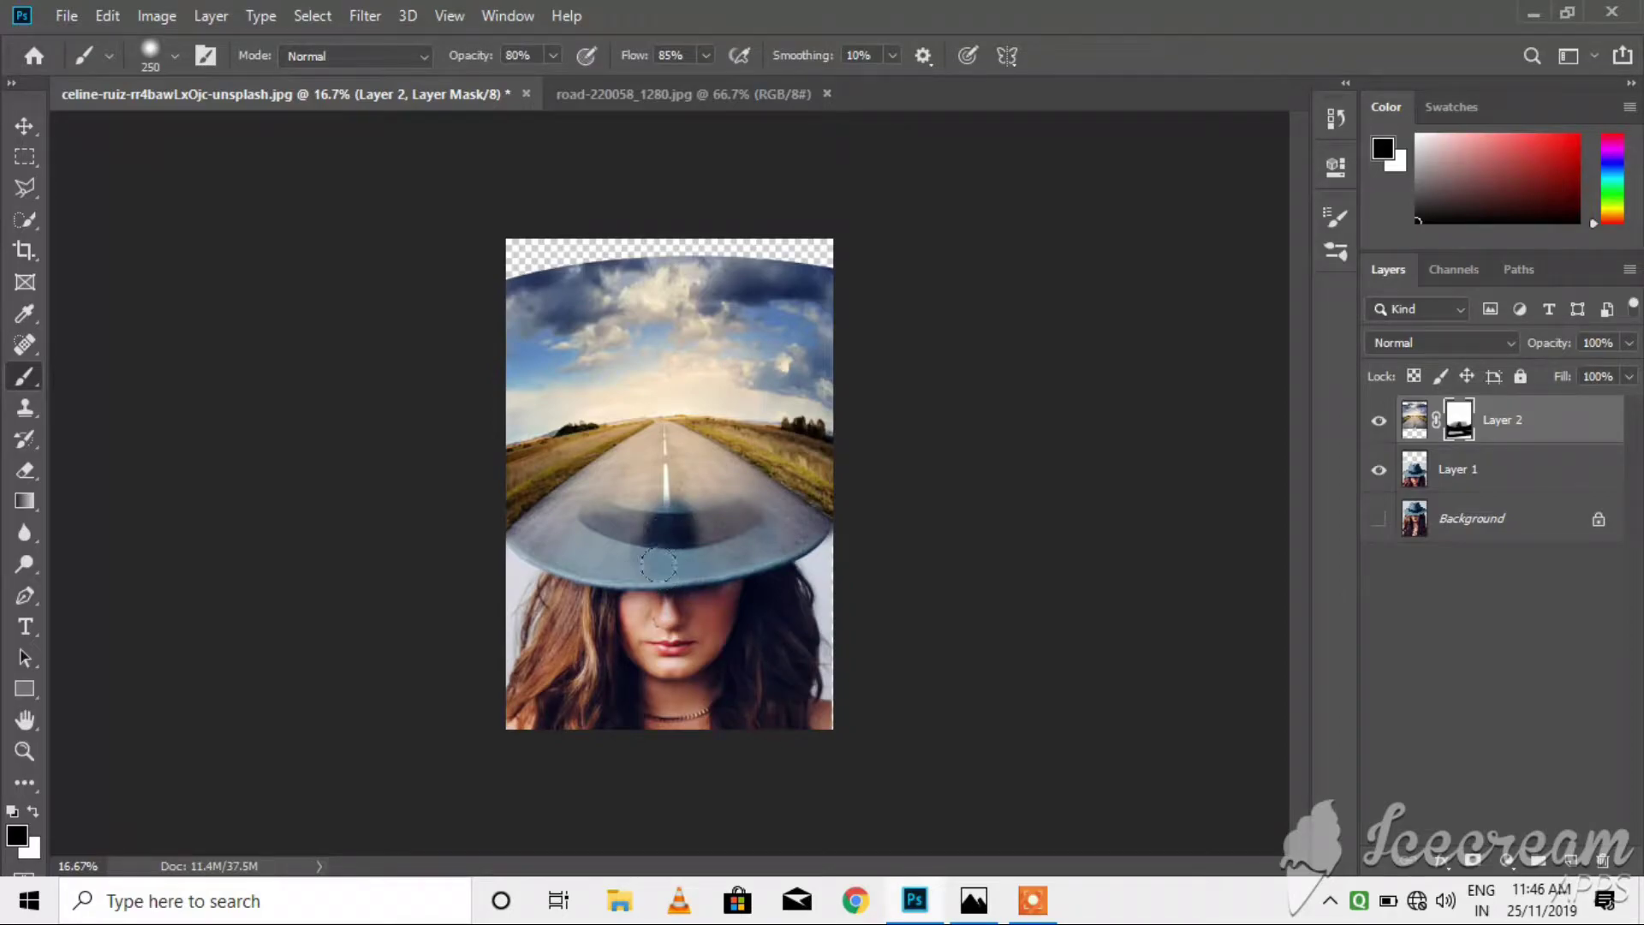
left_click(553, 55)
left_click_drag(561, 83, 527, 85)
left_click_drag(638, 527, 674, 539)
left_click(553, 55)
left_click_drag(553, 83, 535, 83)
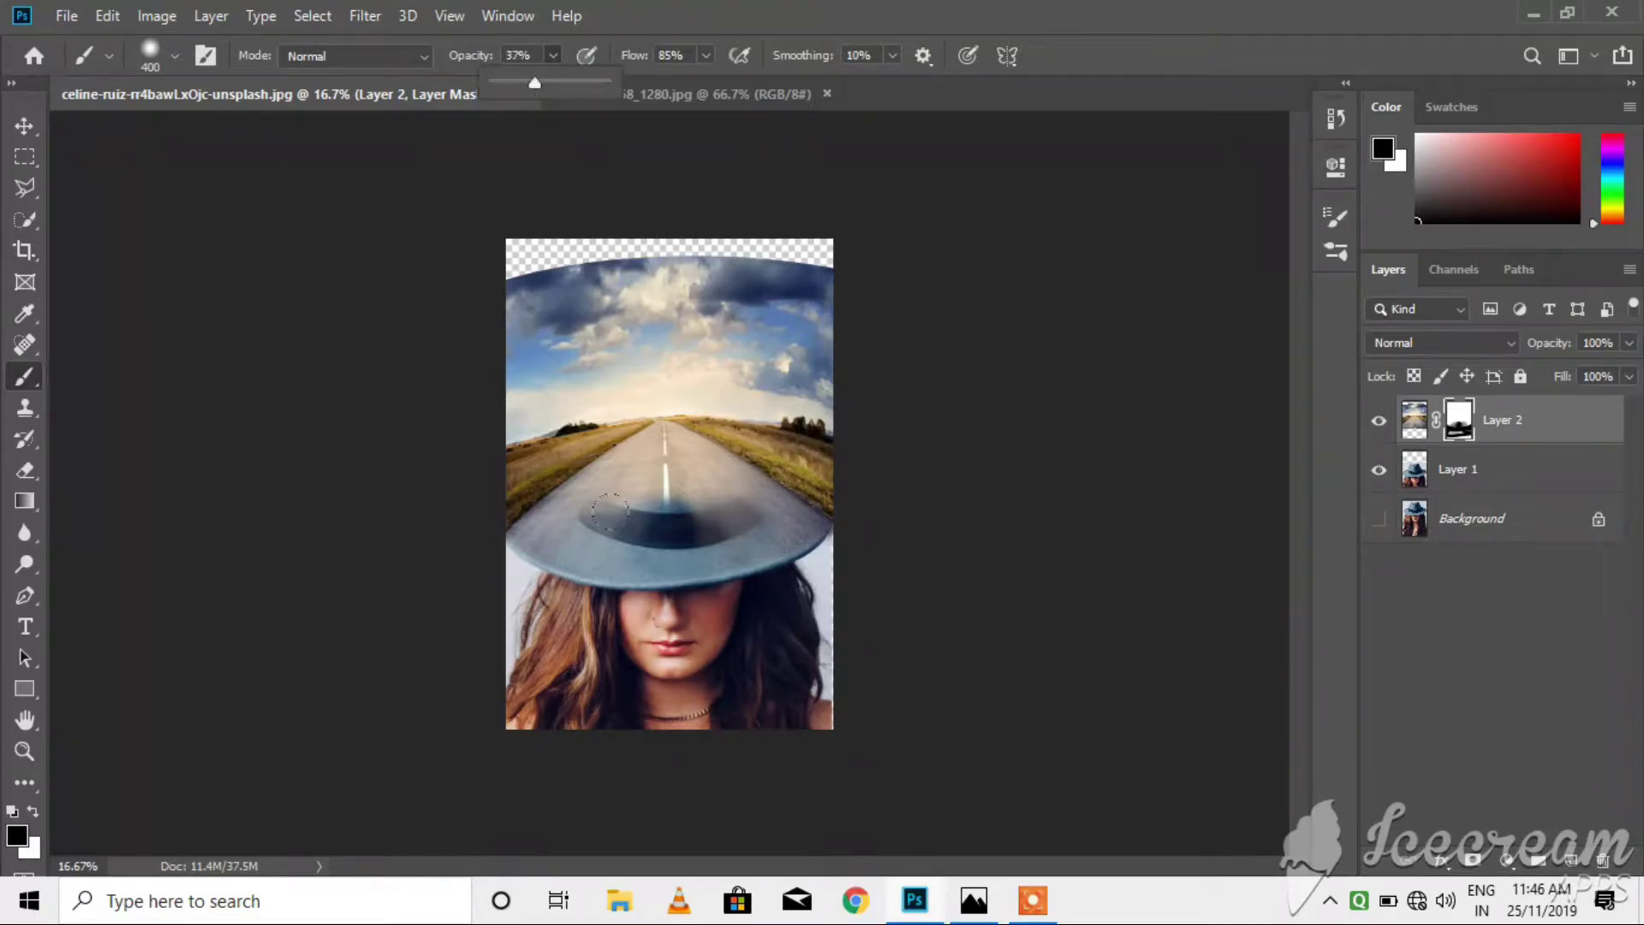
left_click_drag(605, 523, 671, 544)
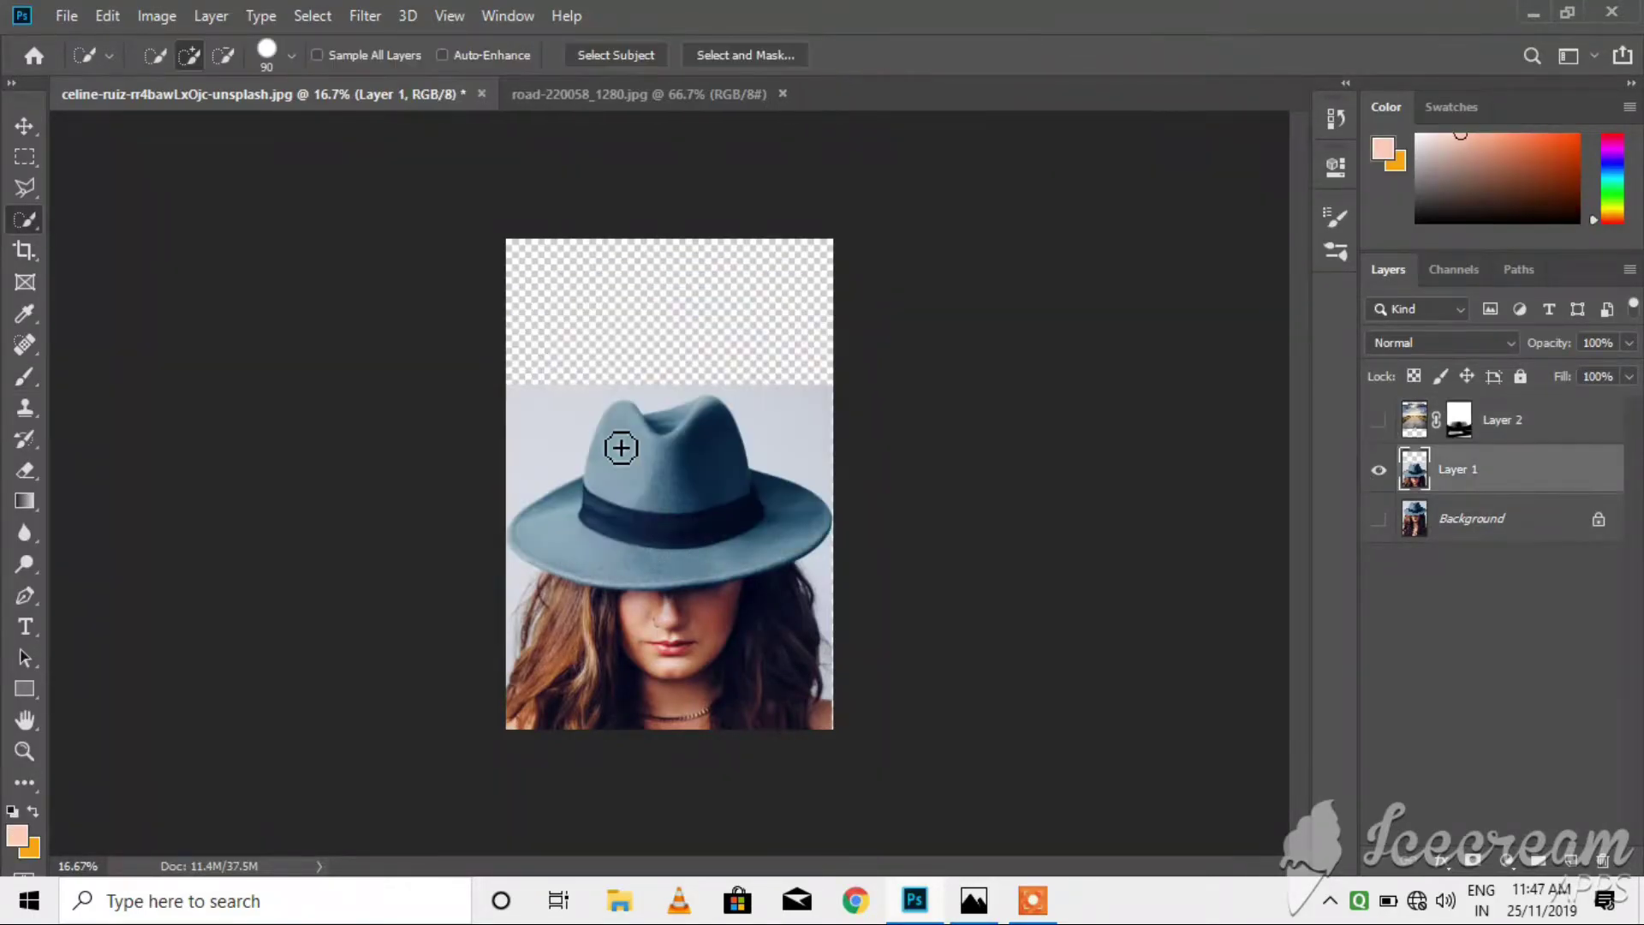
Quick-select the hat's crown on Layer 1, show Layer 2, and target its mask with the Brush.
mouse_move(630, 445)
left_mouse_down()
mouse_move(734, 480)
mouse_move(750, 514)
left_mouse_up()
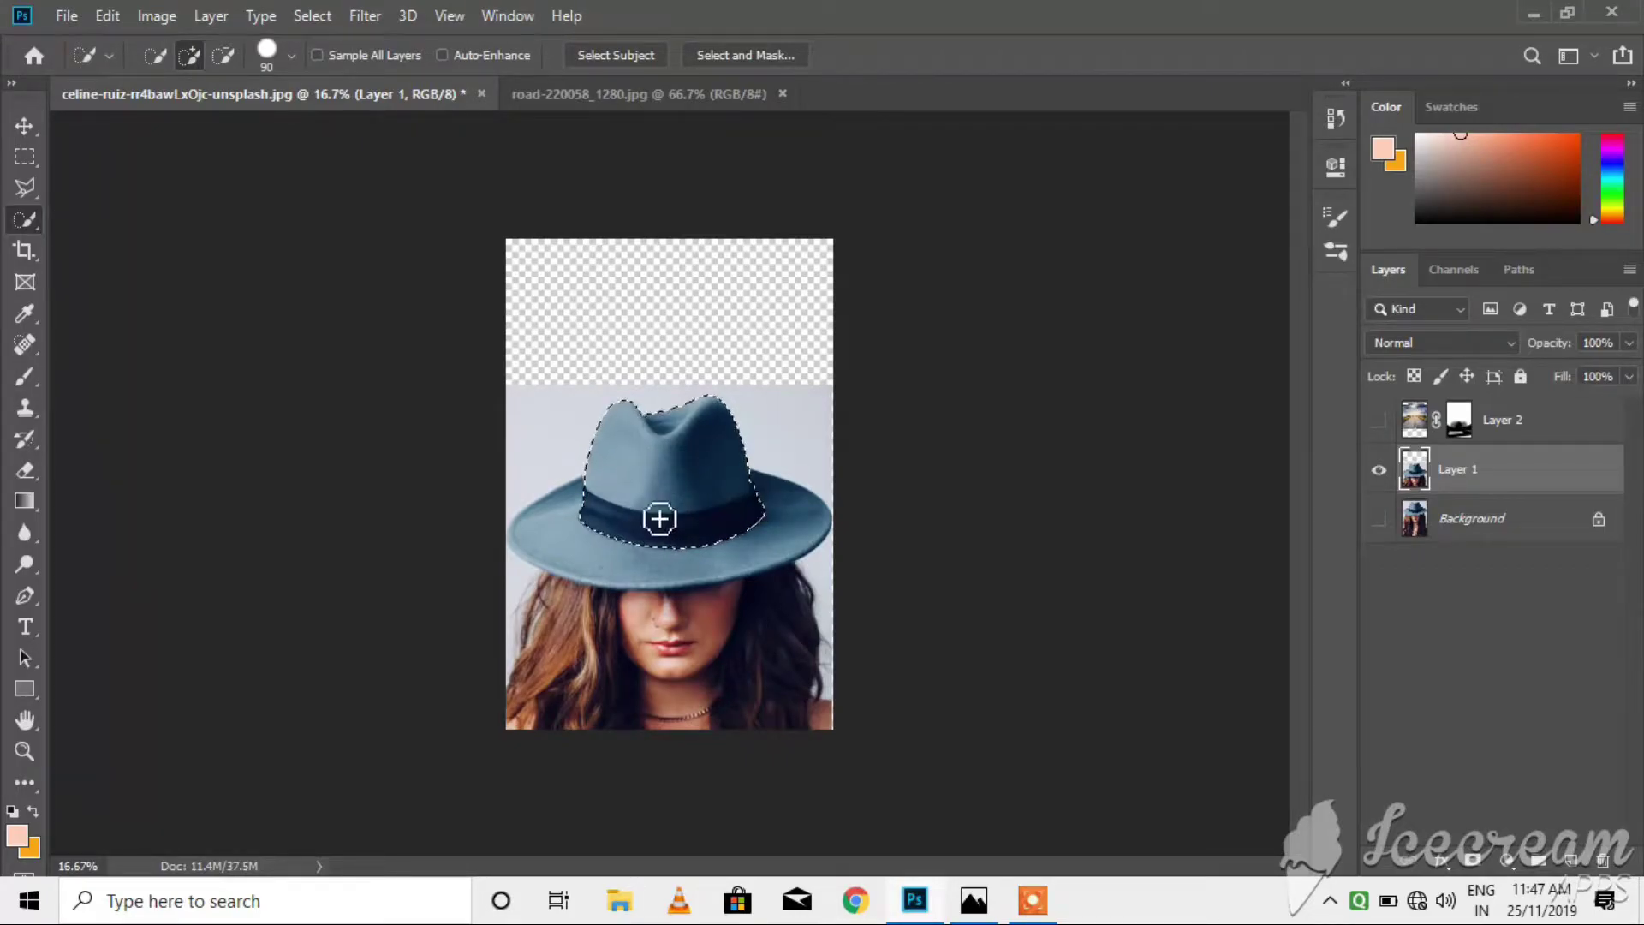
left_click(1529, 432)
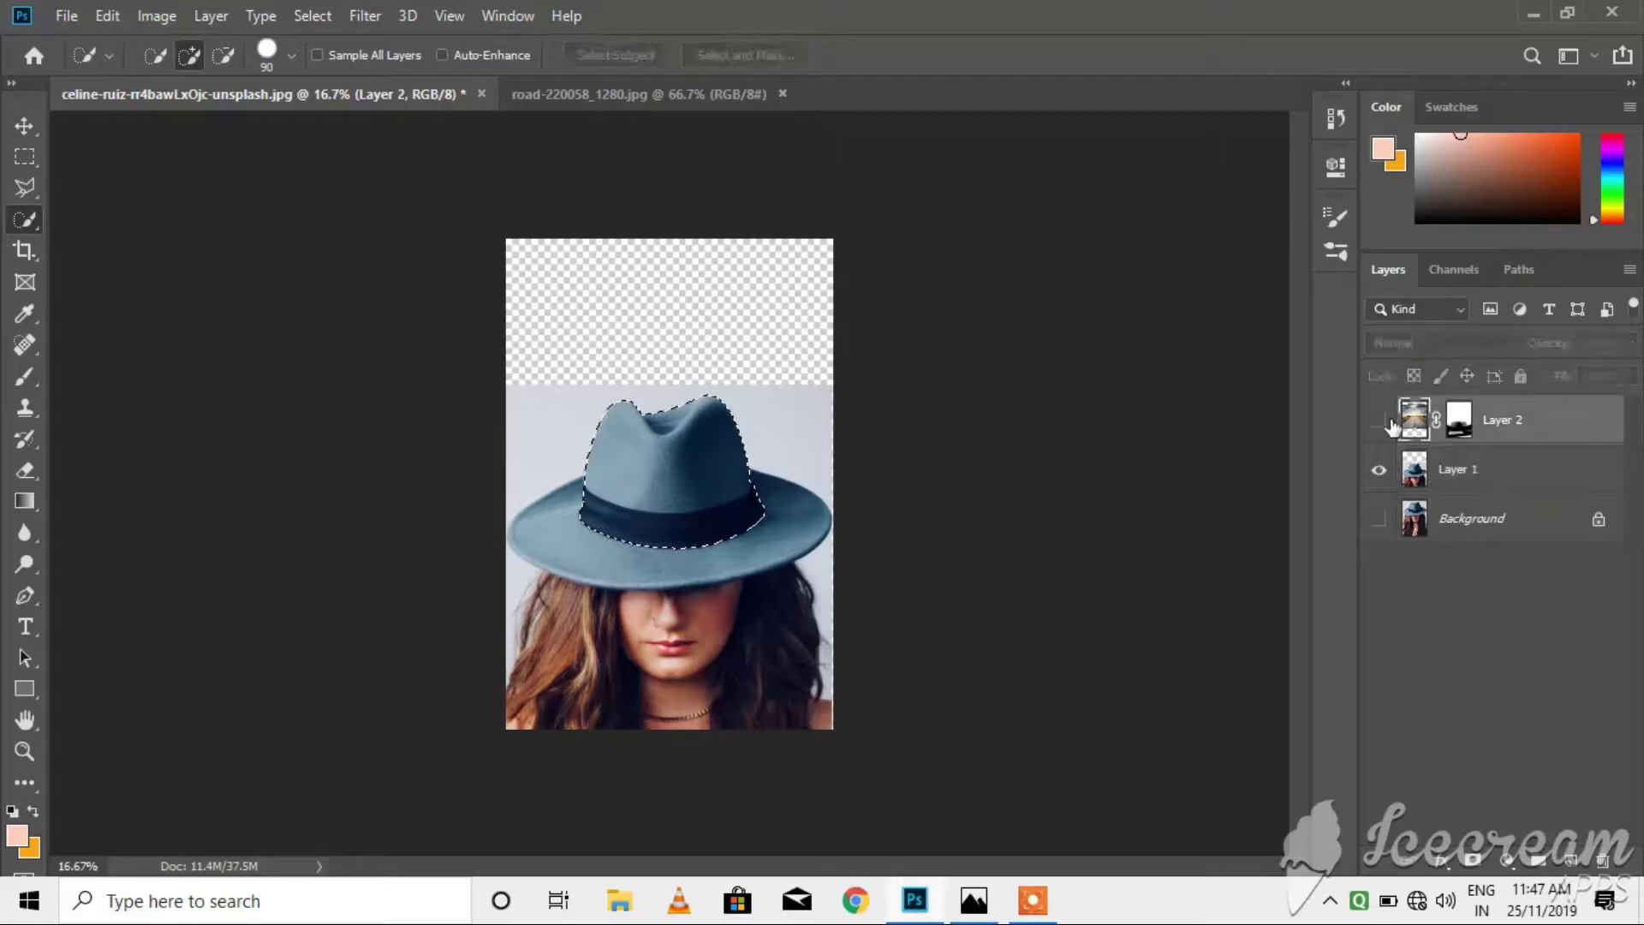
left_click(1379, 420)
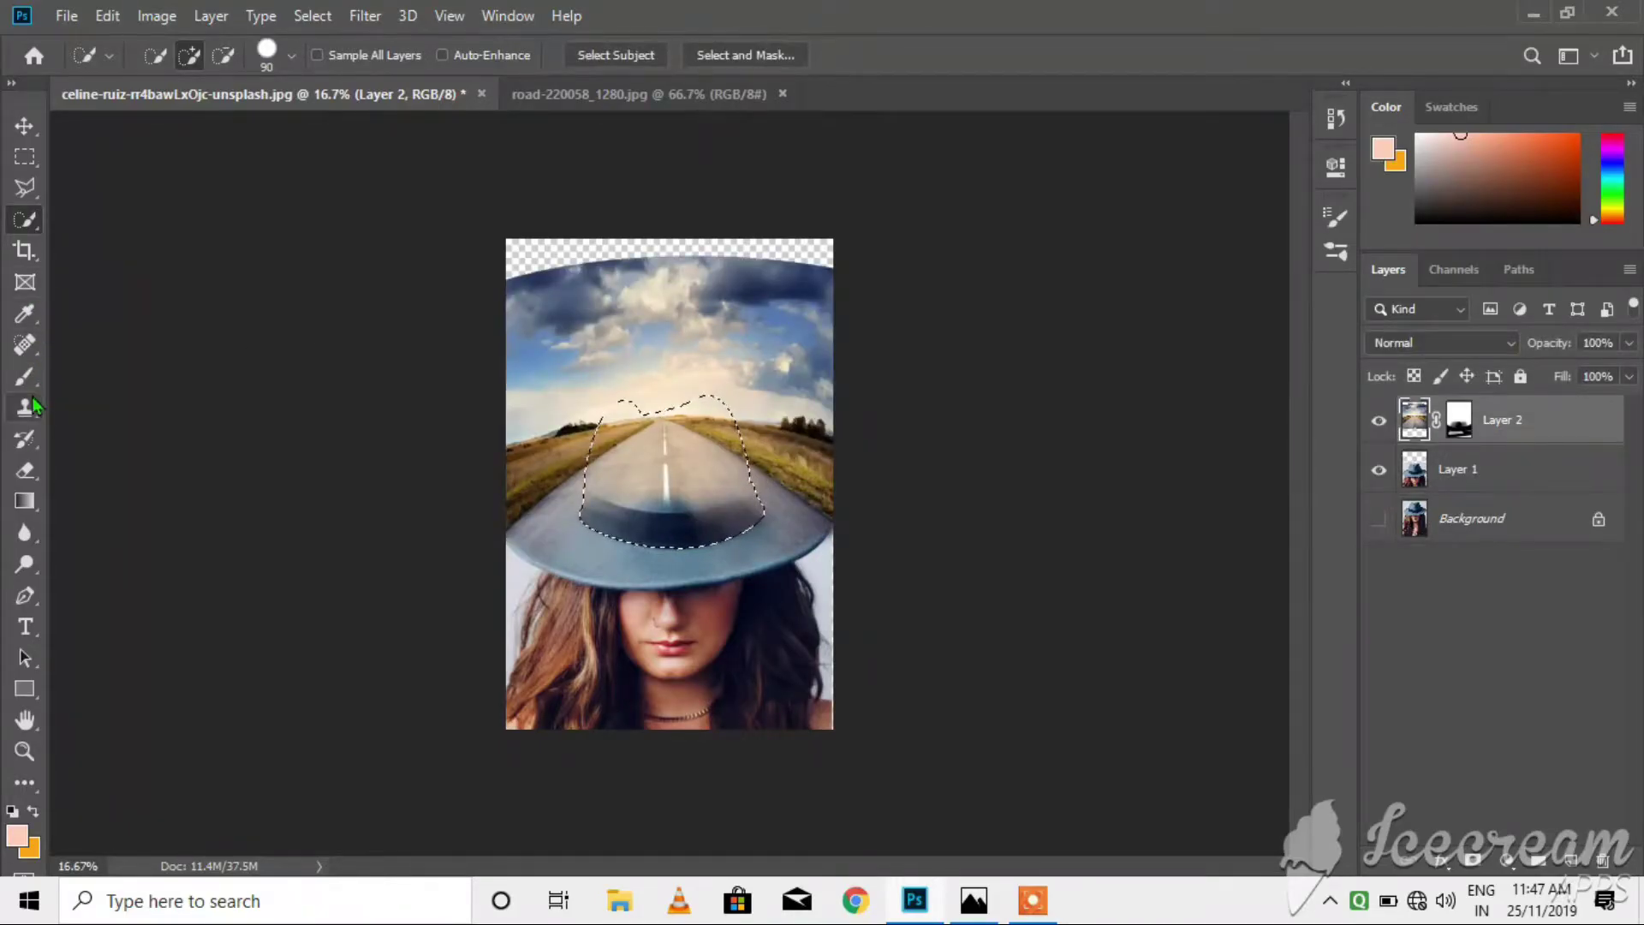
left_click(24, 376)
left_click(1458, 426)
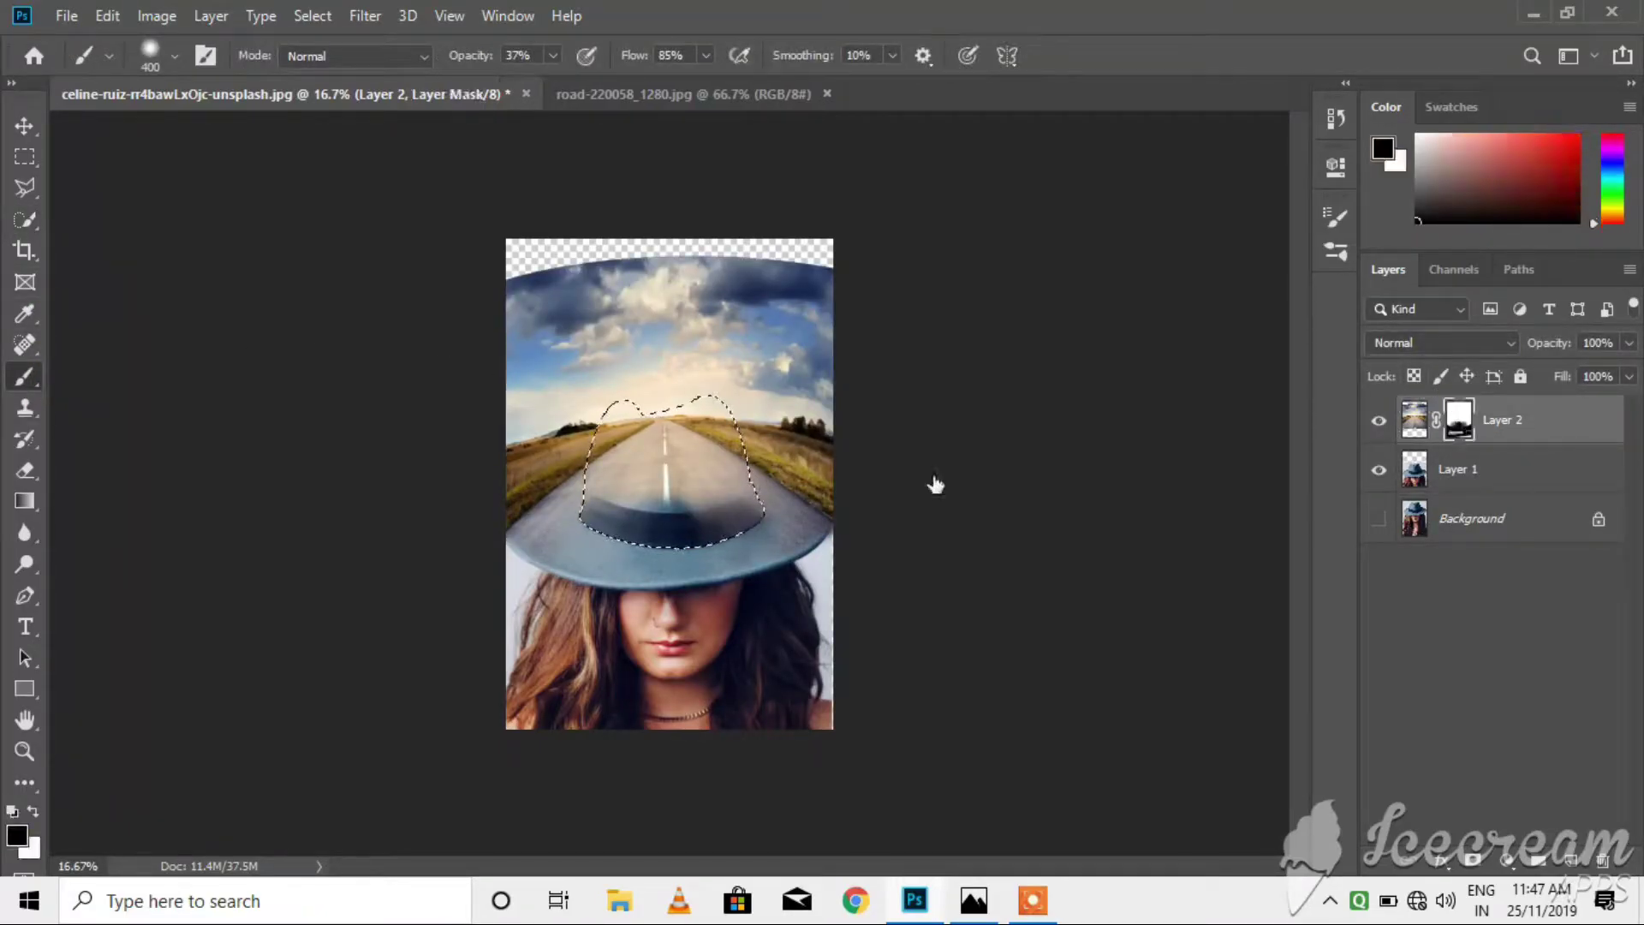
Paint black at full opacity inside the selection to reveal the whole crown, then deselect.
left_click_drag(659, 479, 729, 506)
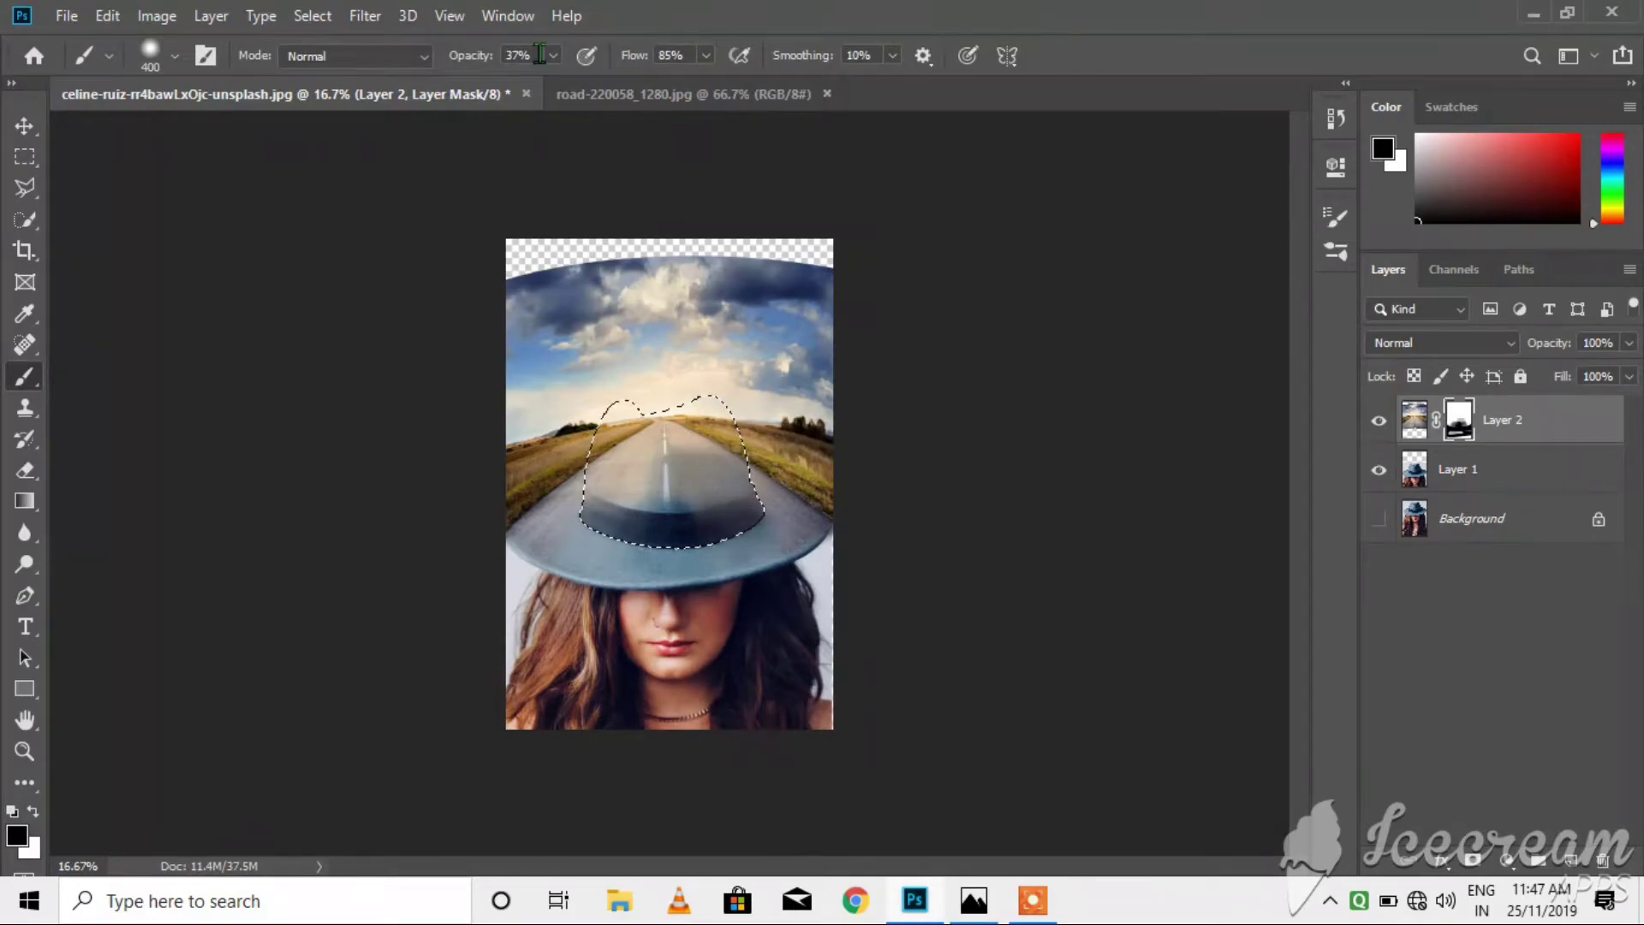
left_click_drag(554, 55, 648, 89)
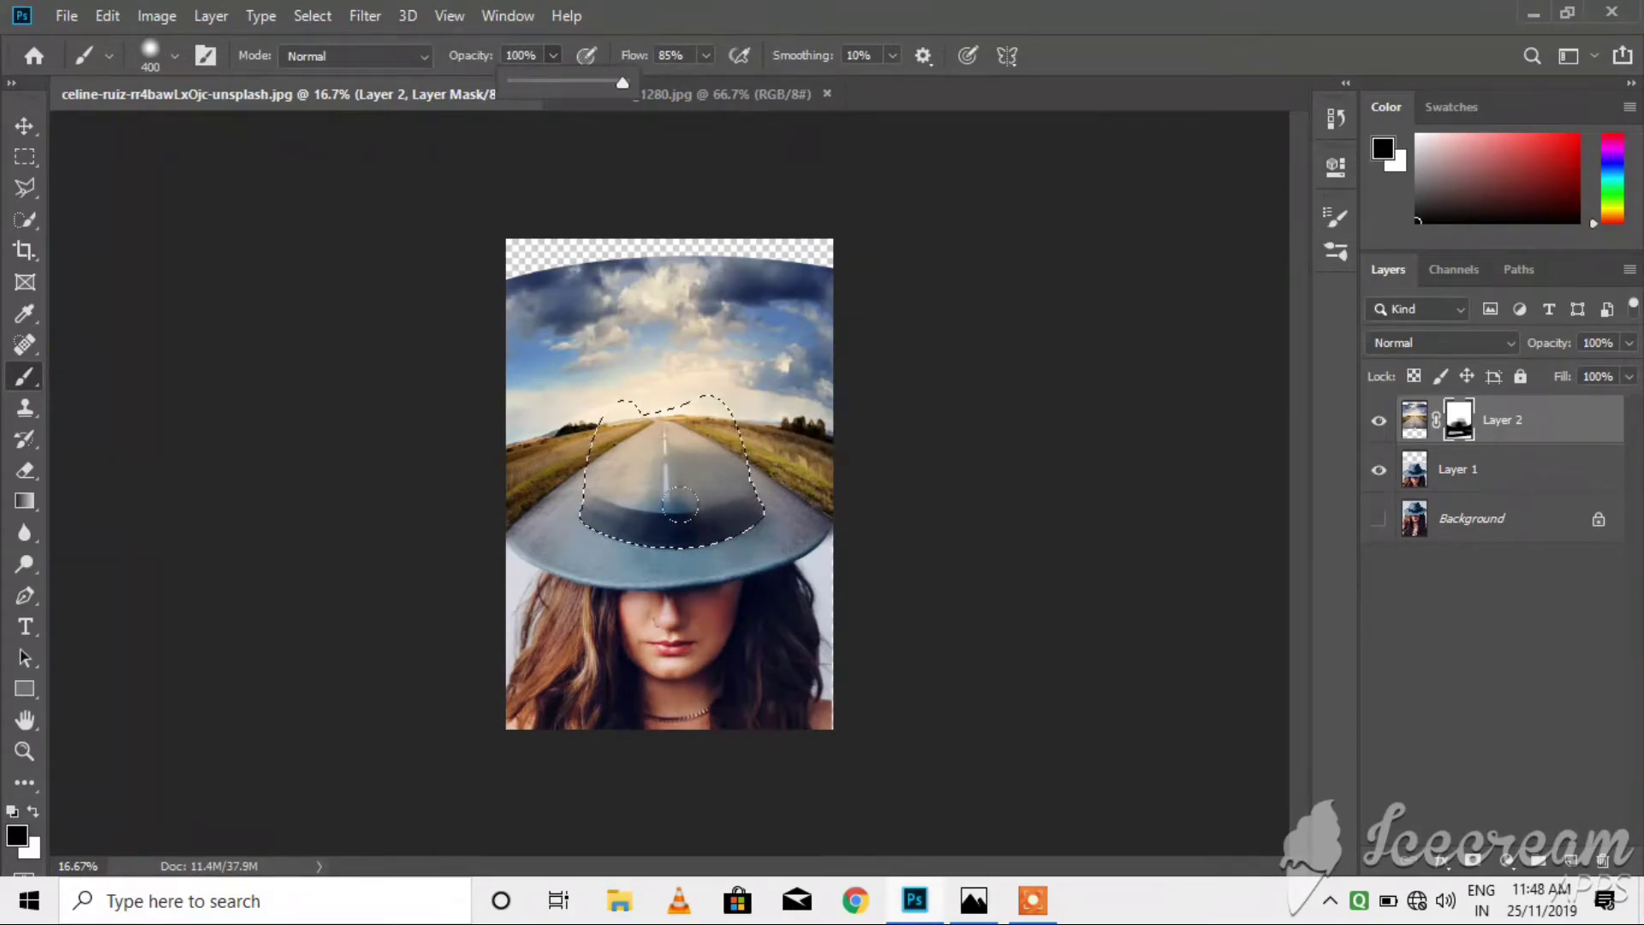
left_click_drag(679, 504, 589, 489)
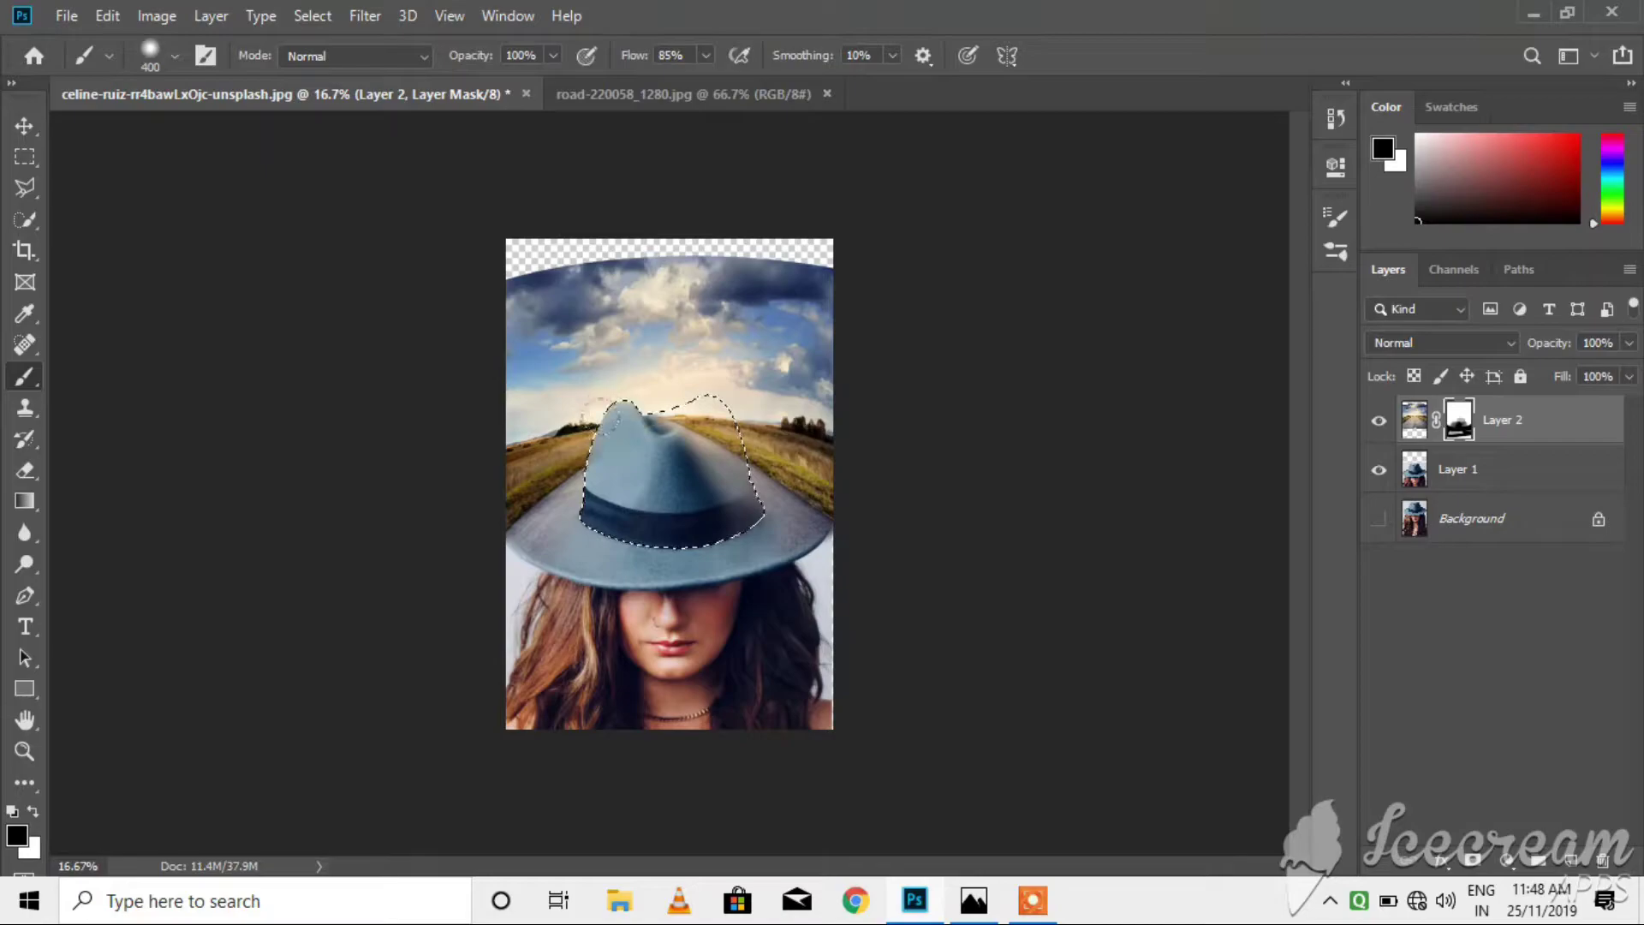
mouse_move(609, 420)
left_mouse_down()
mouse_move(724, 463)
mouse_move(703, 431)
left_mouse_up()
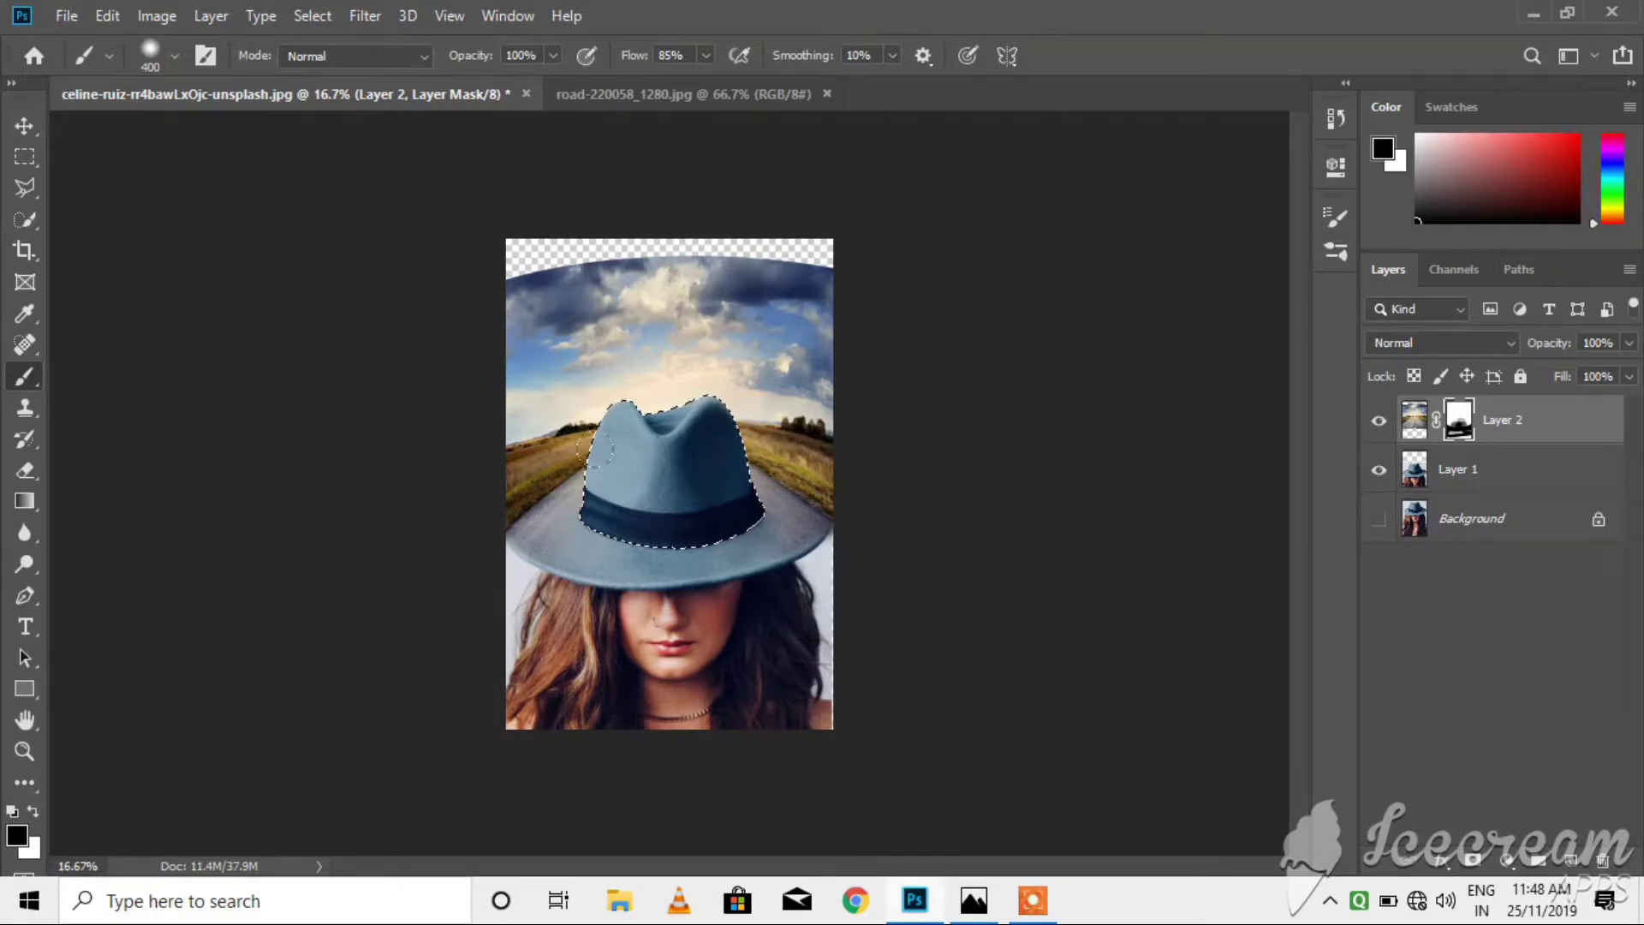
left_click(324, 21)
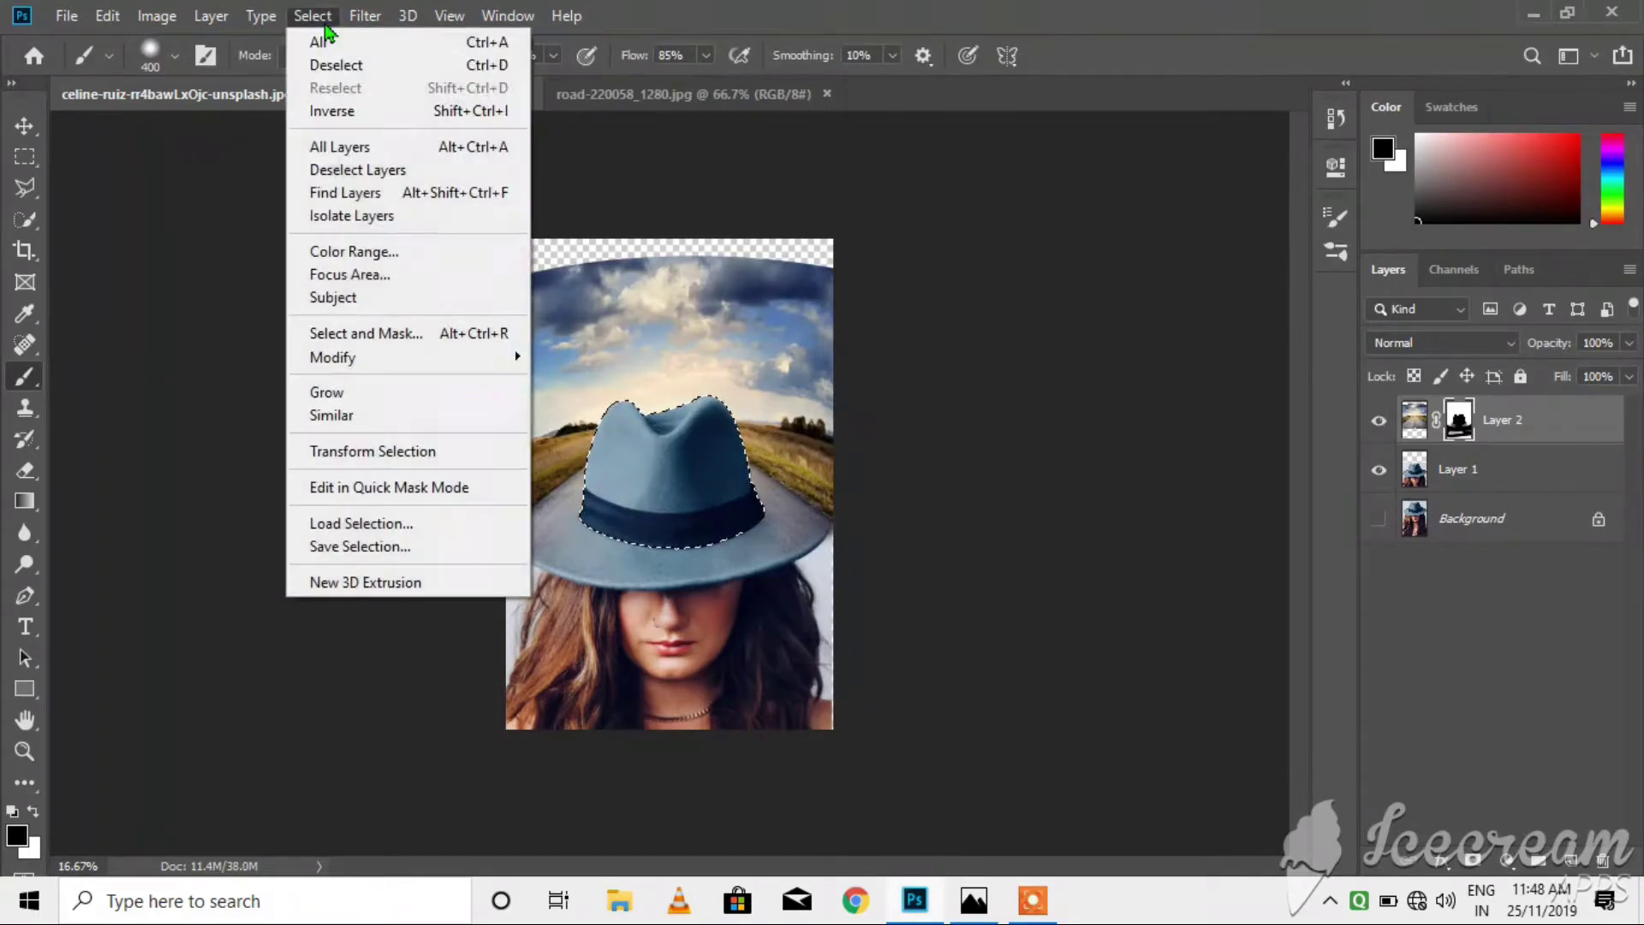
left_click(340, 66)
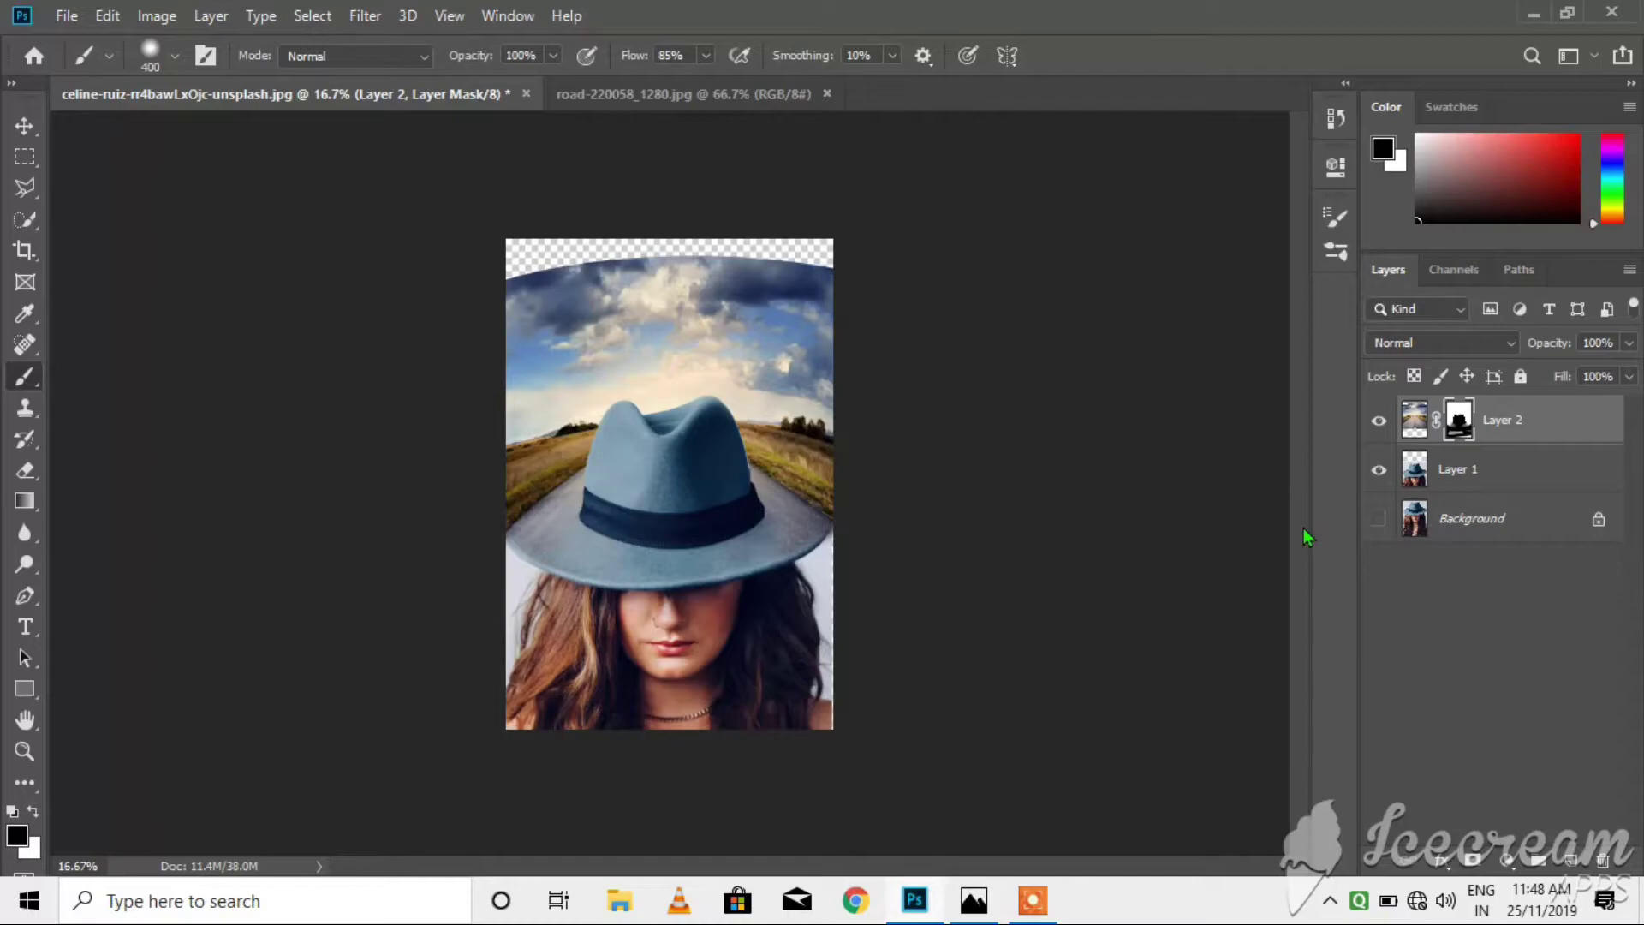
Paint Layer 2's mask at 19% brush opacity along the brim's right side and band.
left_click(553, 55)
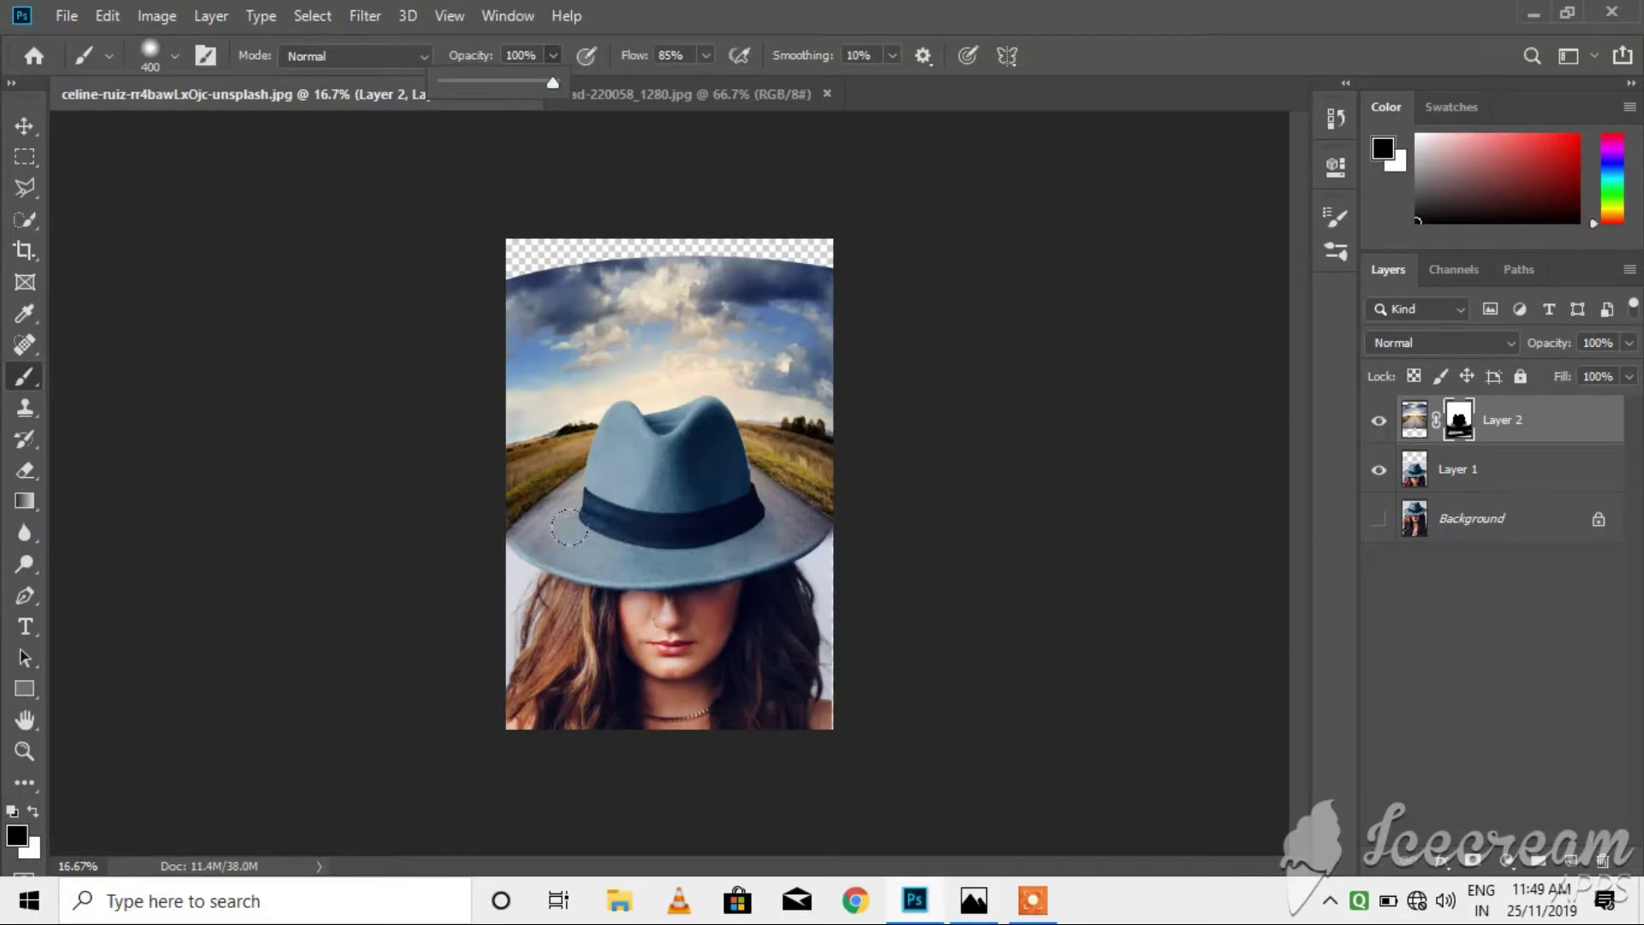
left_click(555, 530)
left_click(553, 55)
left_click_drag(561, 81, 463, 86)
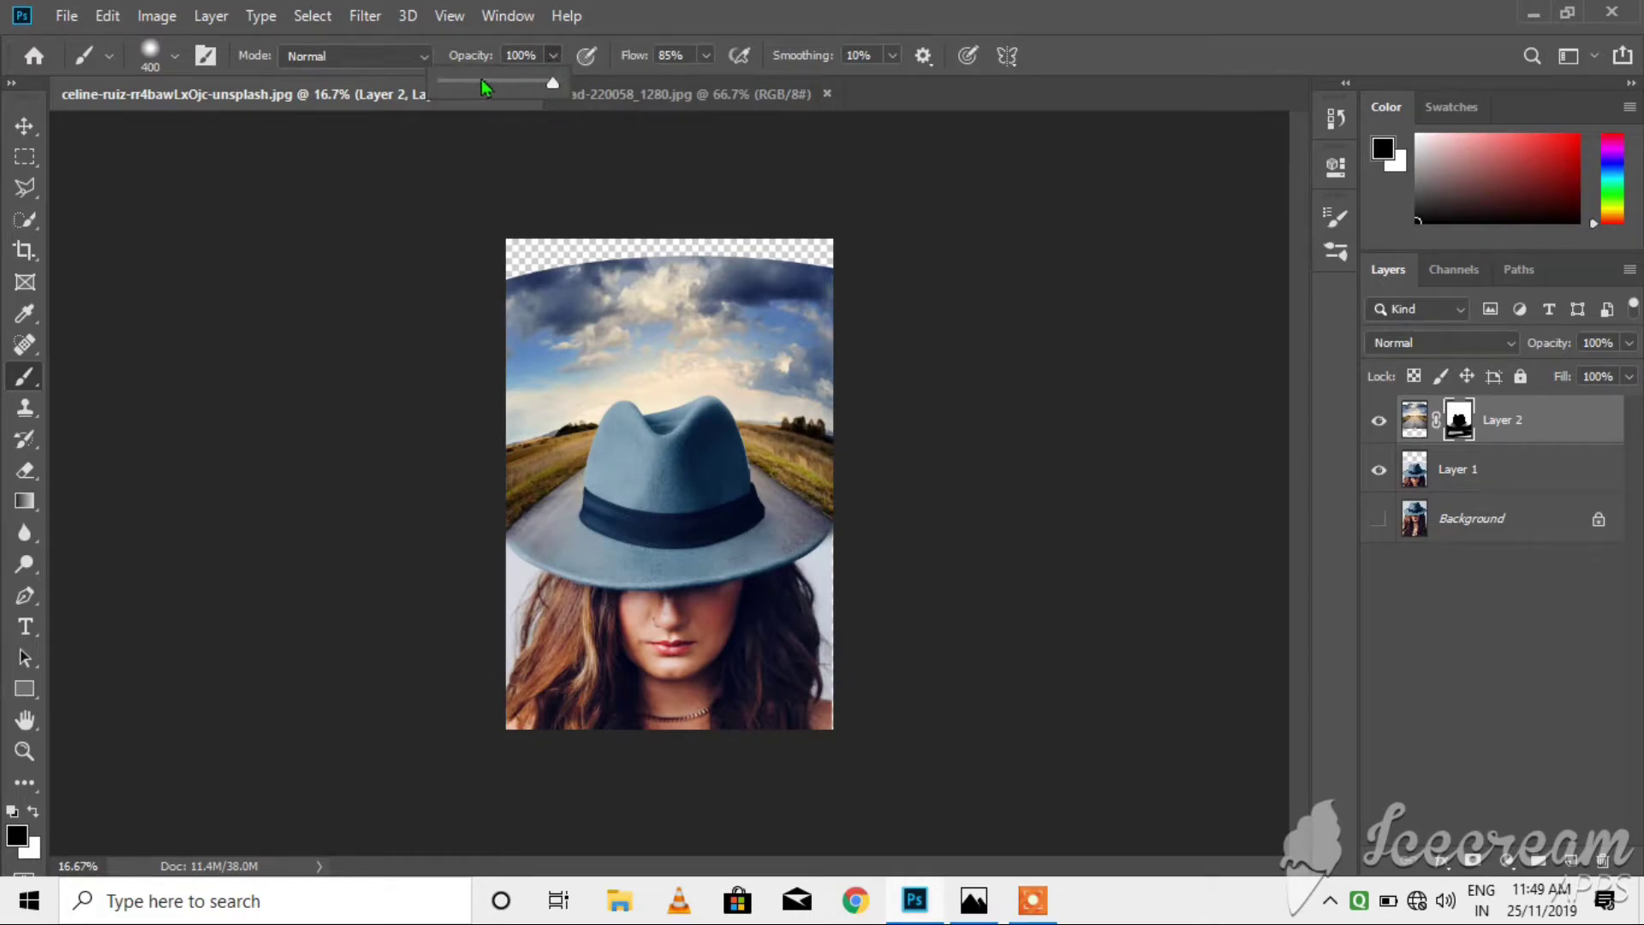
left_click(566, 516)
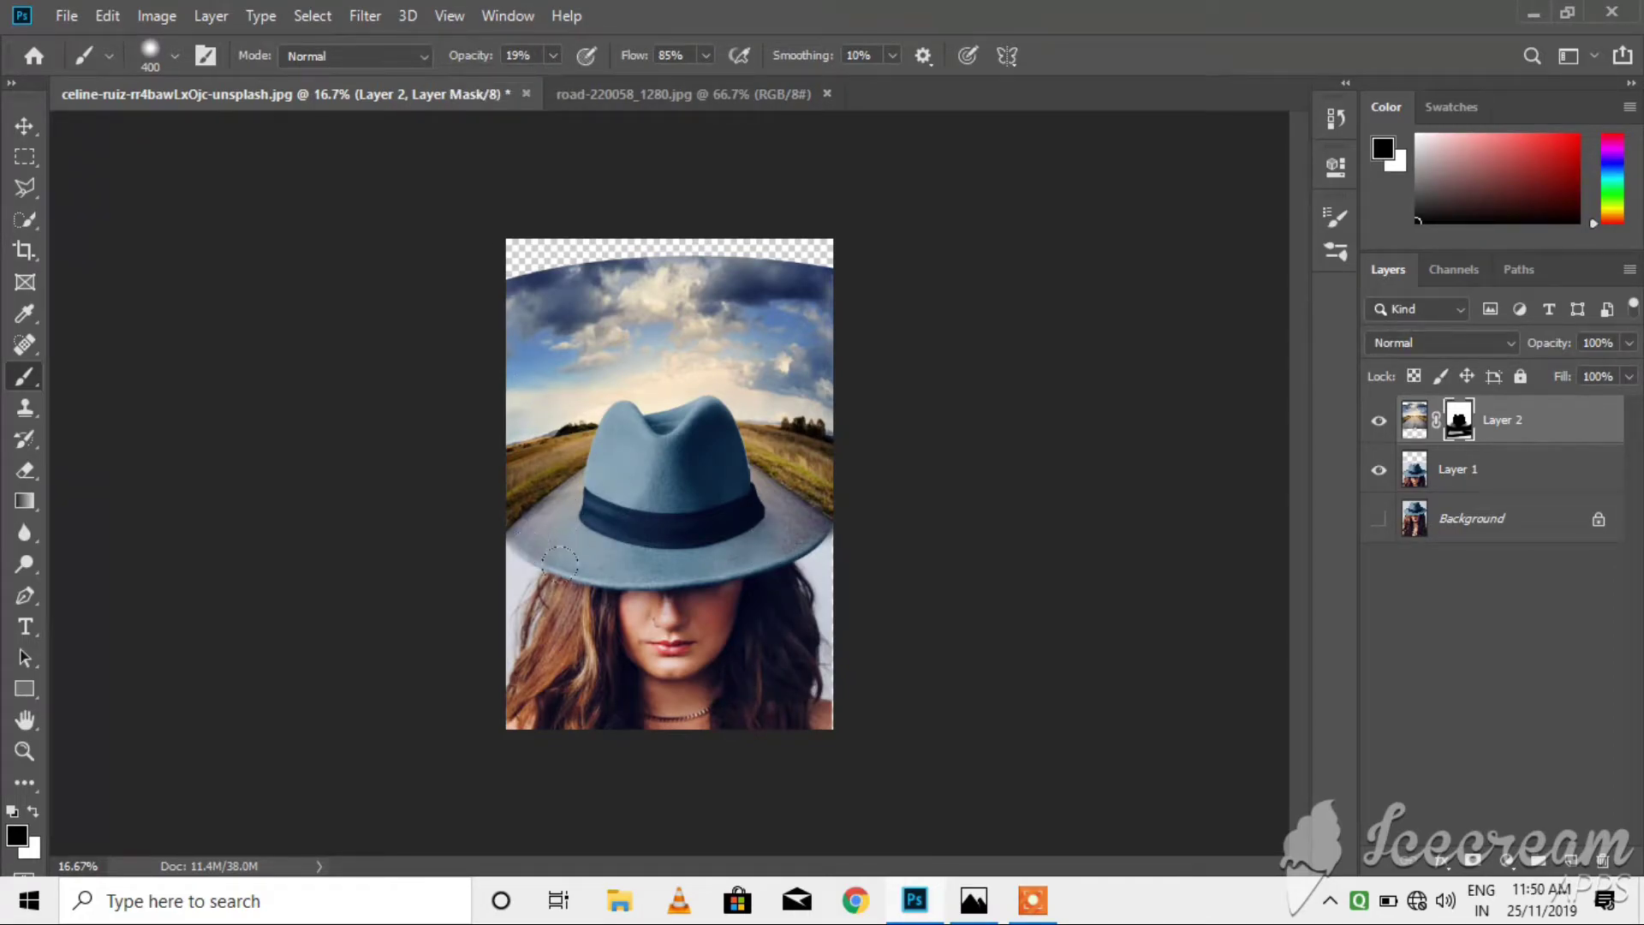
left_click_drag(712, 546, 788, 535)
key("bracketleft")
left_click_drag(794, 558, 745, 540)
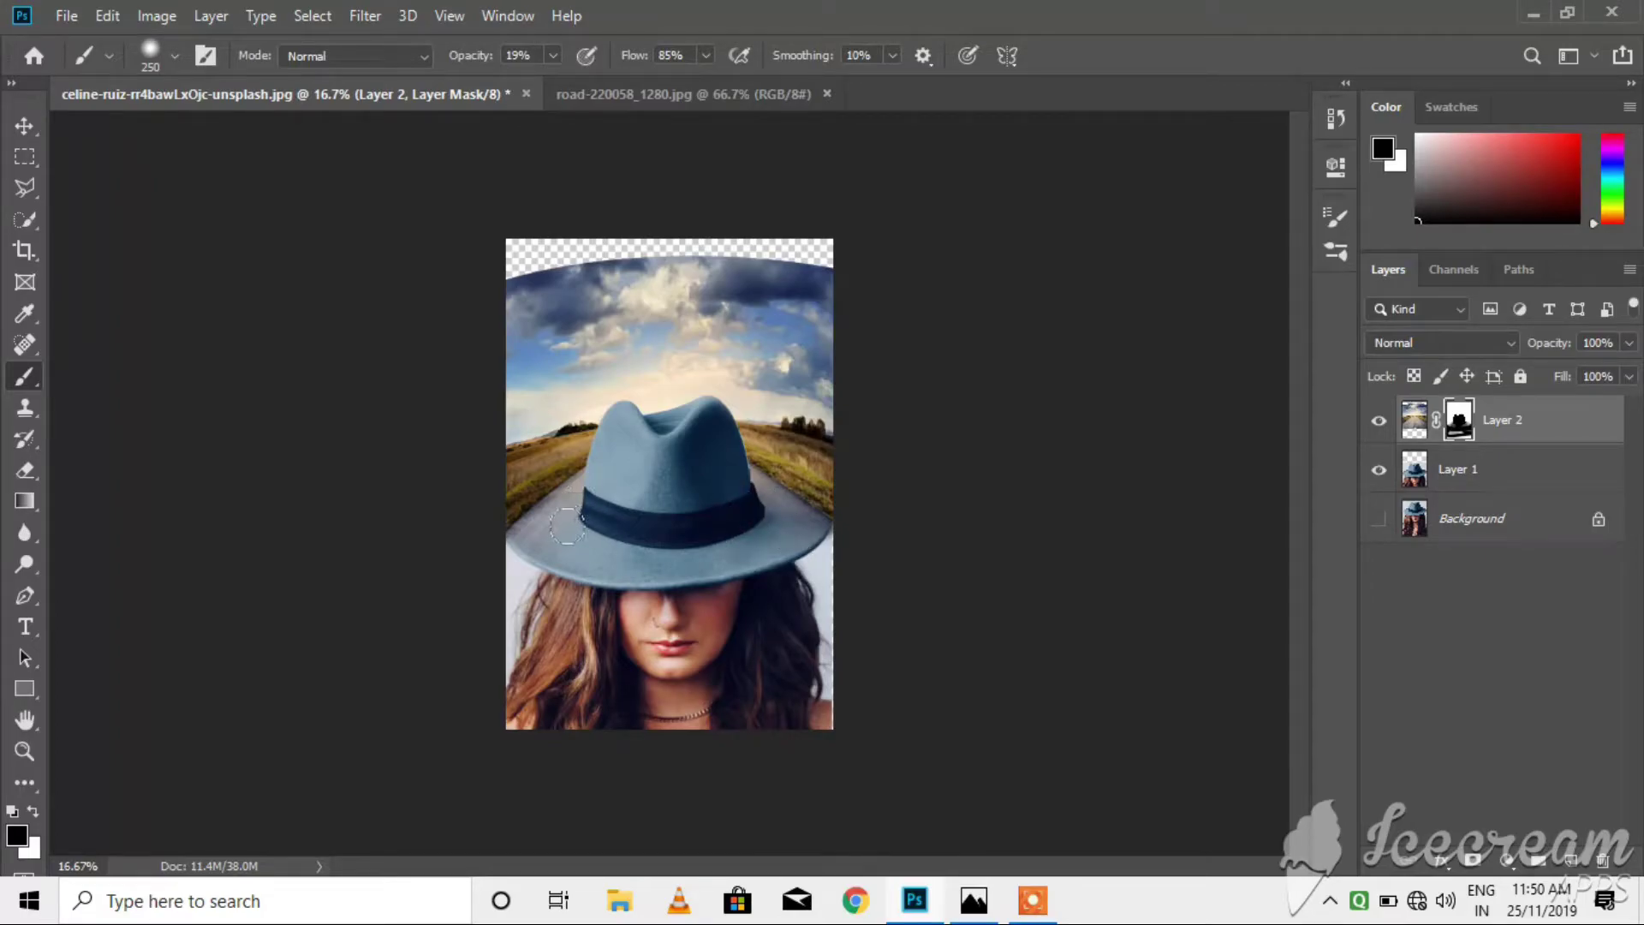
Reset the brush to 100% opacity and size 100, then zoom back out.
key("ctrl+plus")
key("ctrl+plus")
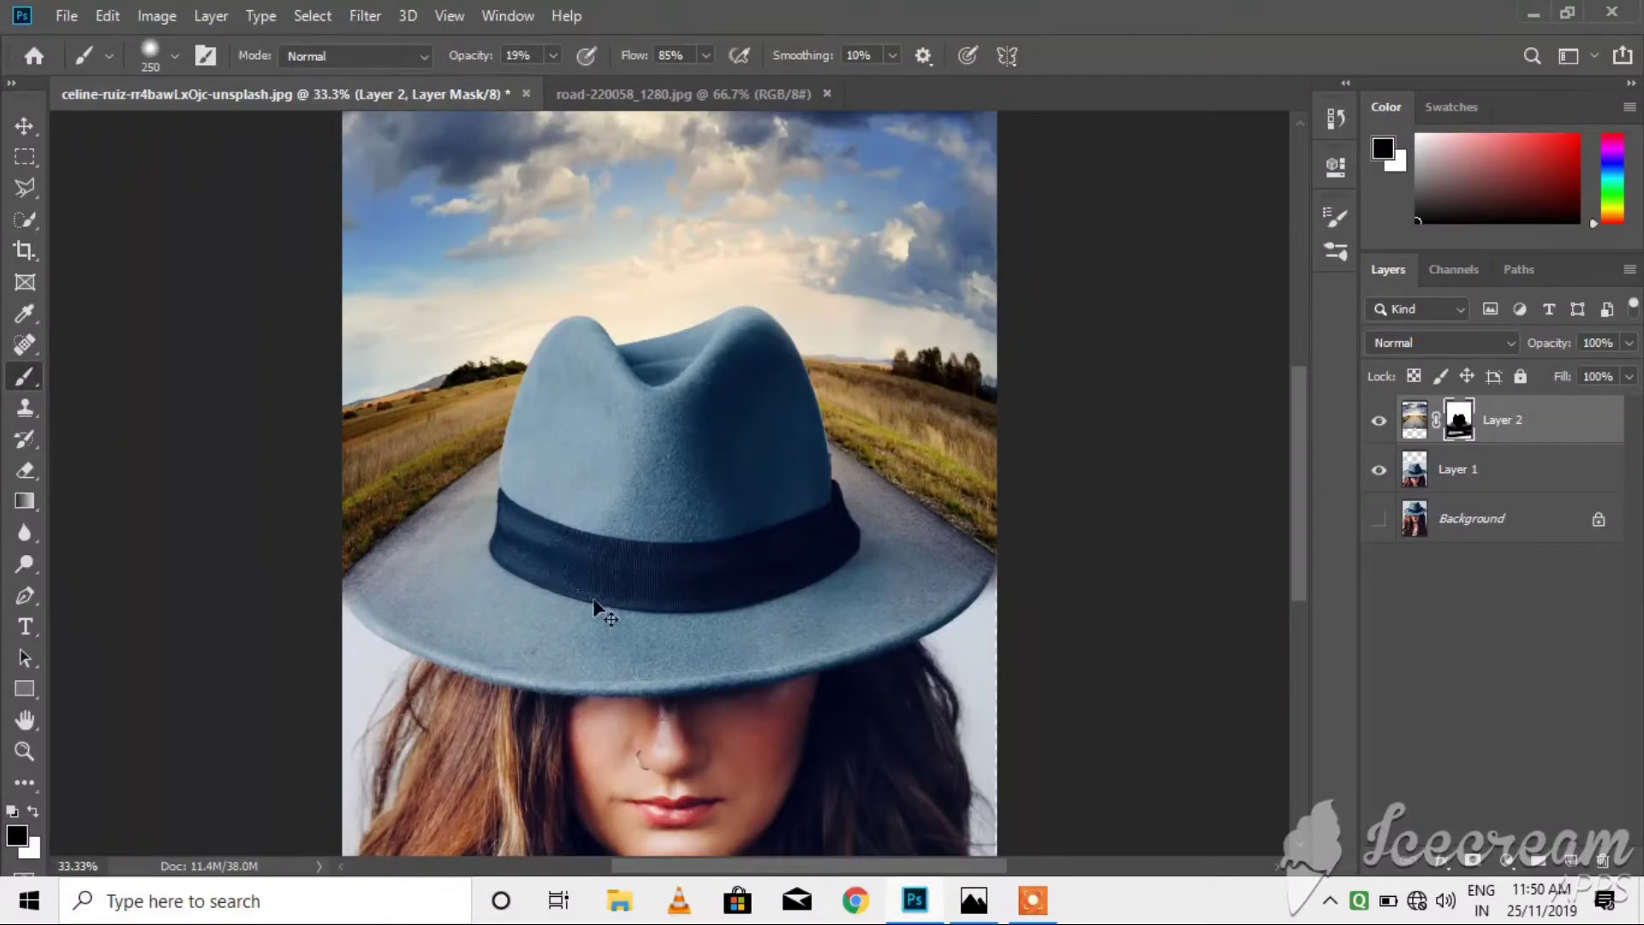
left_click(553, 55)
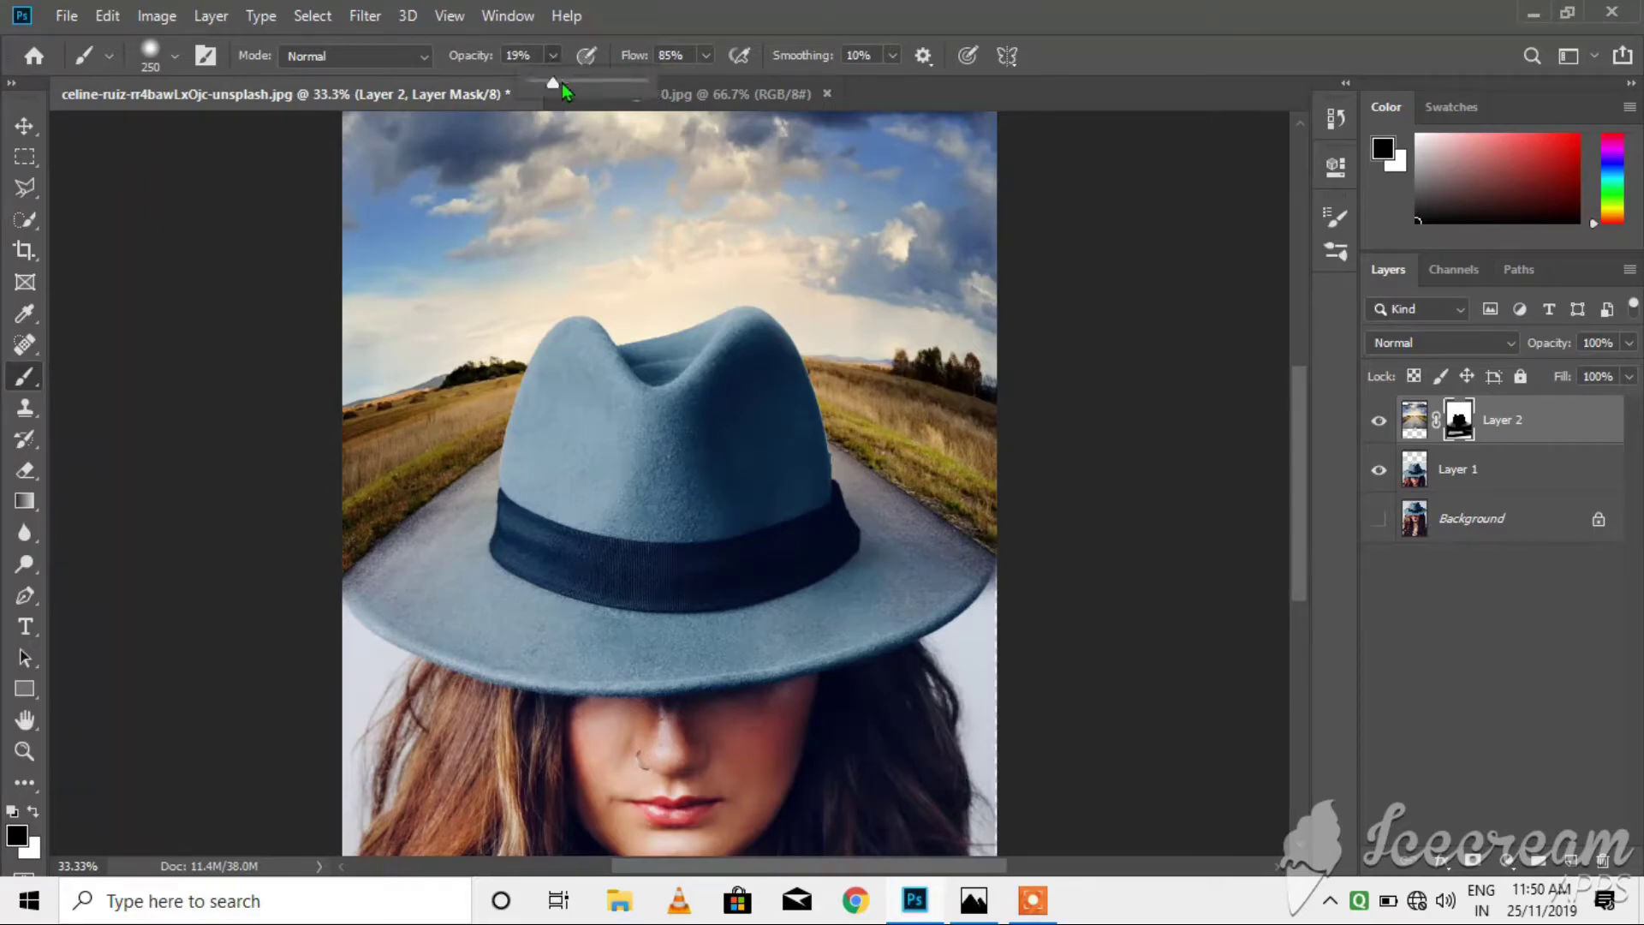
left_click_drag(549, 83, 653, 96)
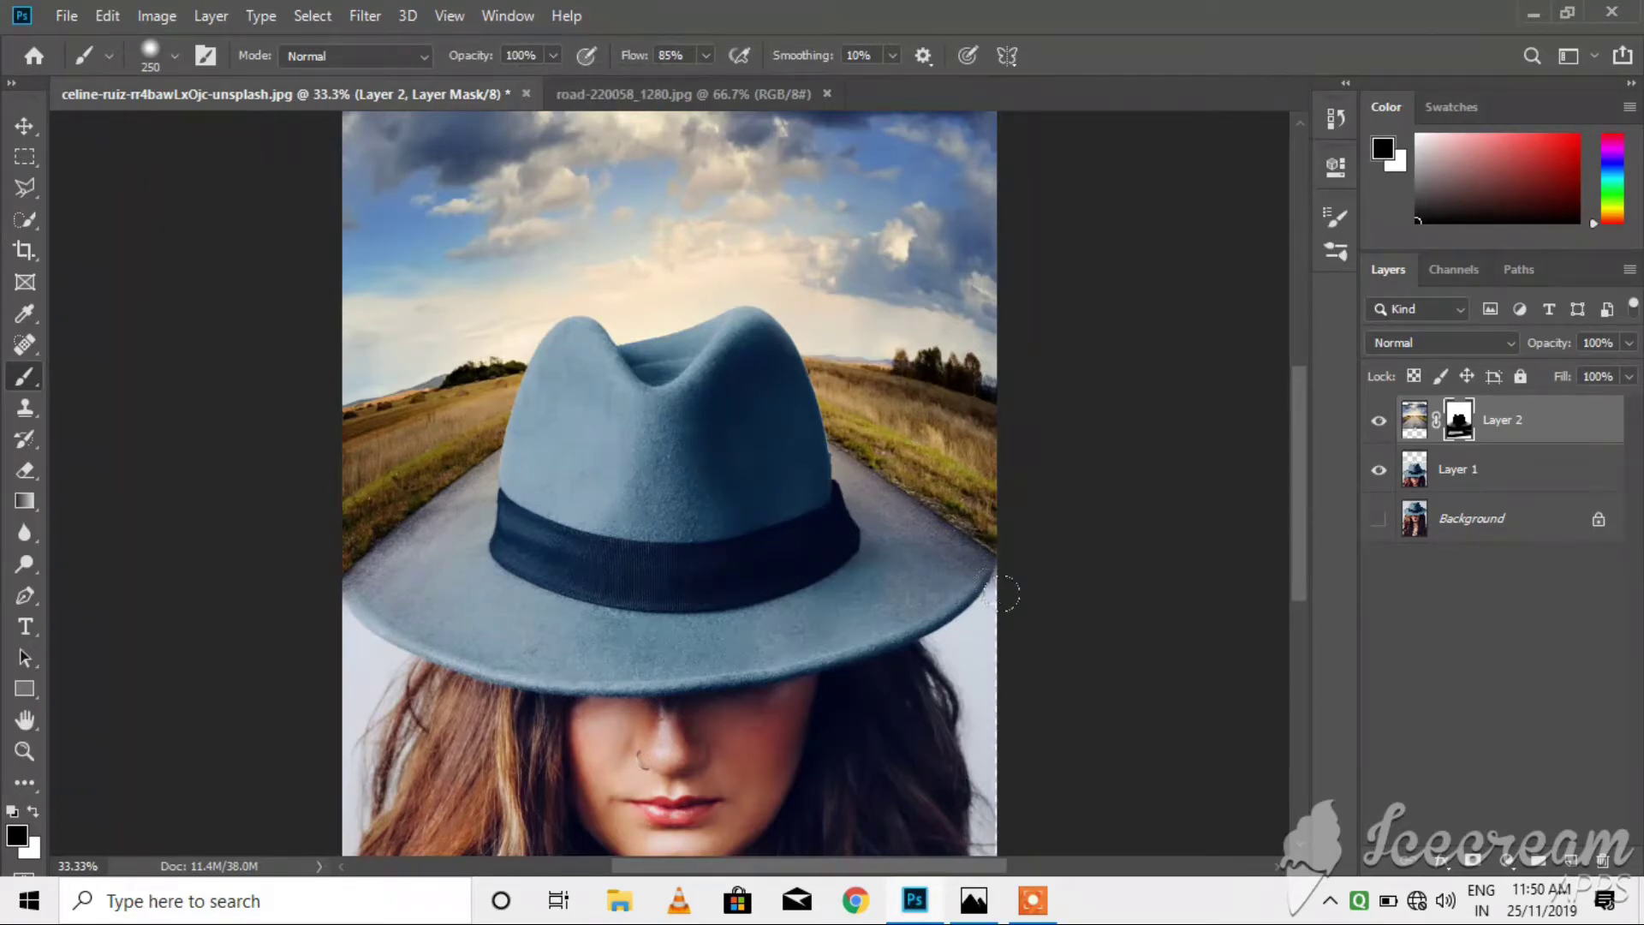
key("bracketleft")
key("bracketleft")
key("bracketleft")
key("ctrl+minus")
key("ctrl+minus")
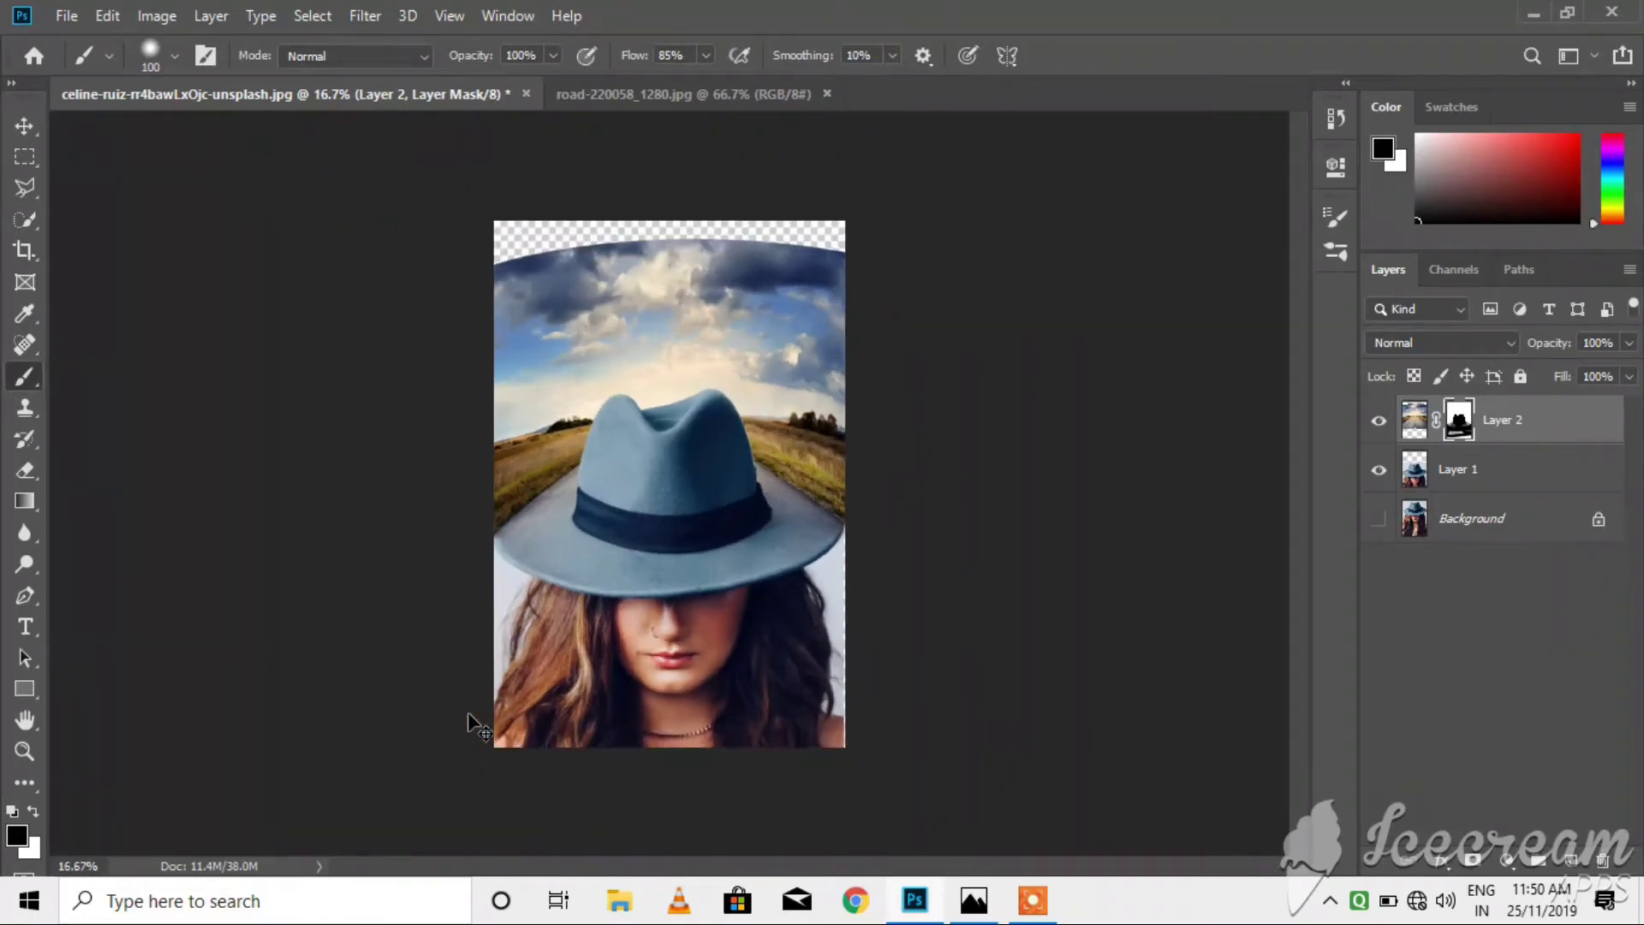
Mask below the brim's left edge with black at 30% opacity, then restore some with white.
key("ctrl+plus")
left_click(553, 55)
left_click(469, 81)
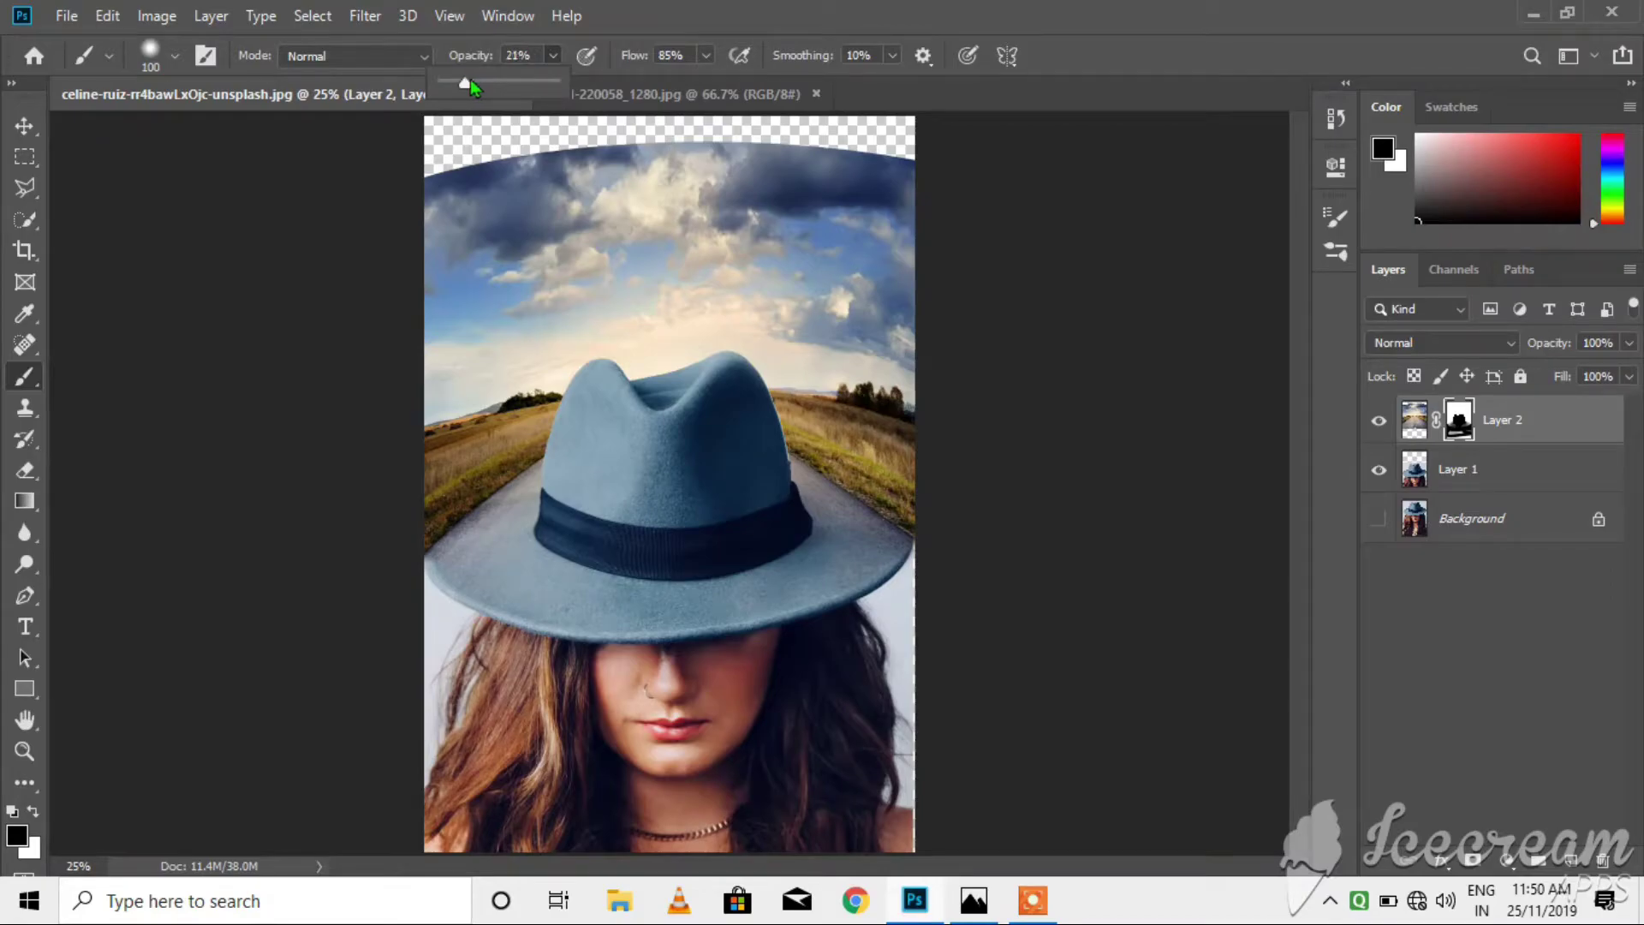
left_click_drag(442, 572, 463, 663)
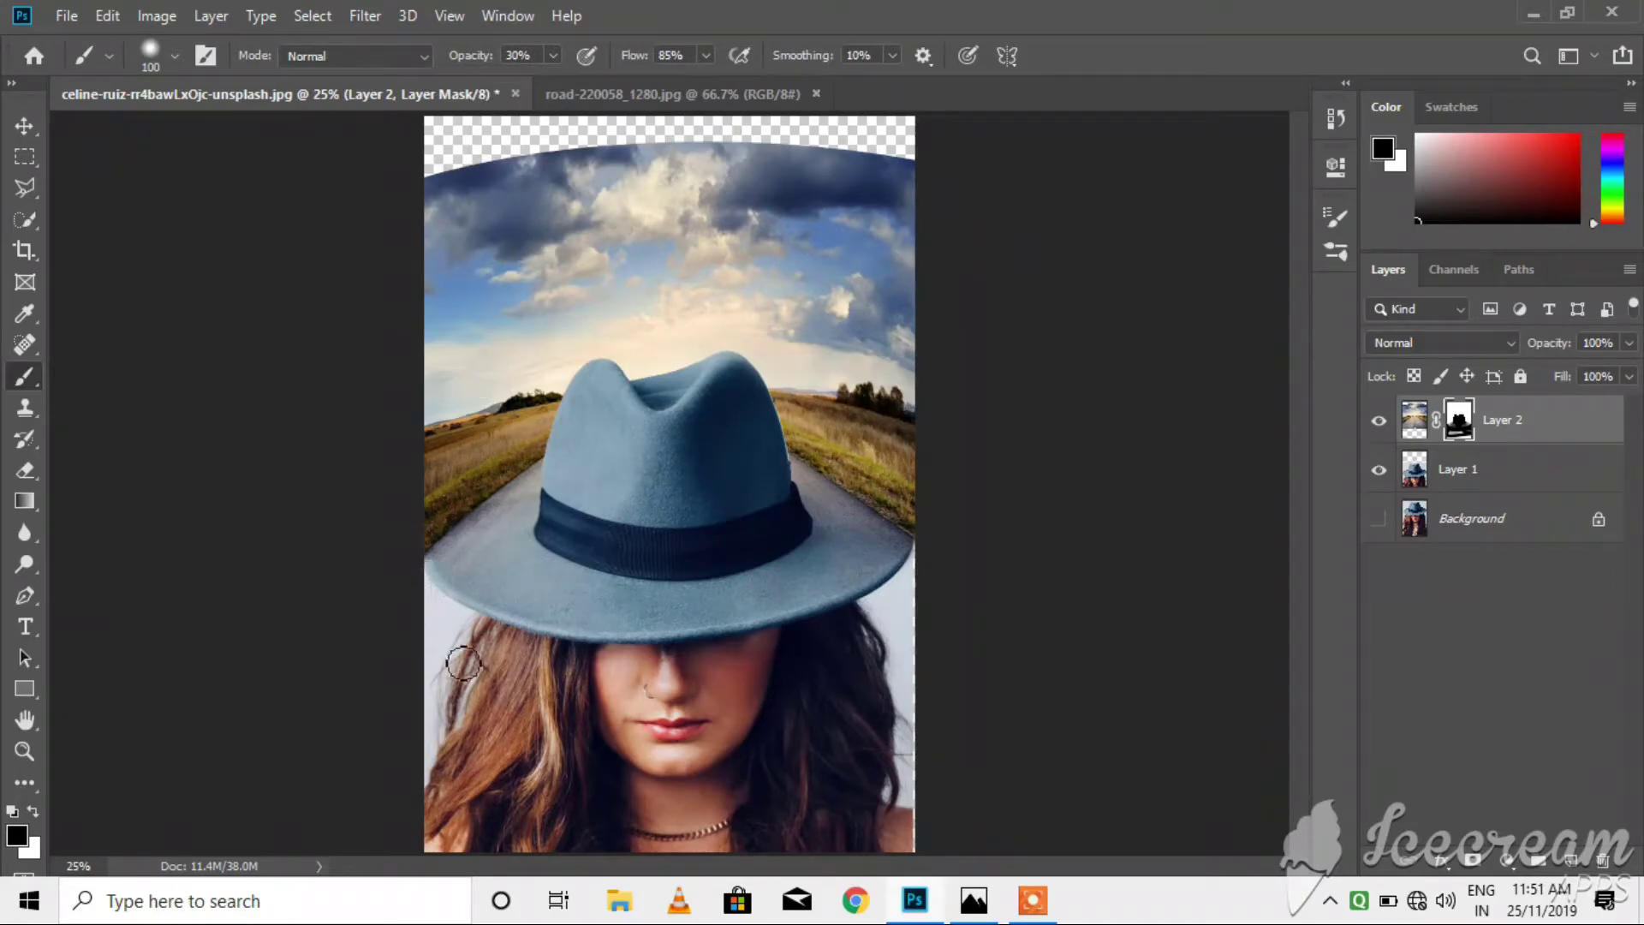
key("ctrl+plus")
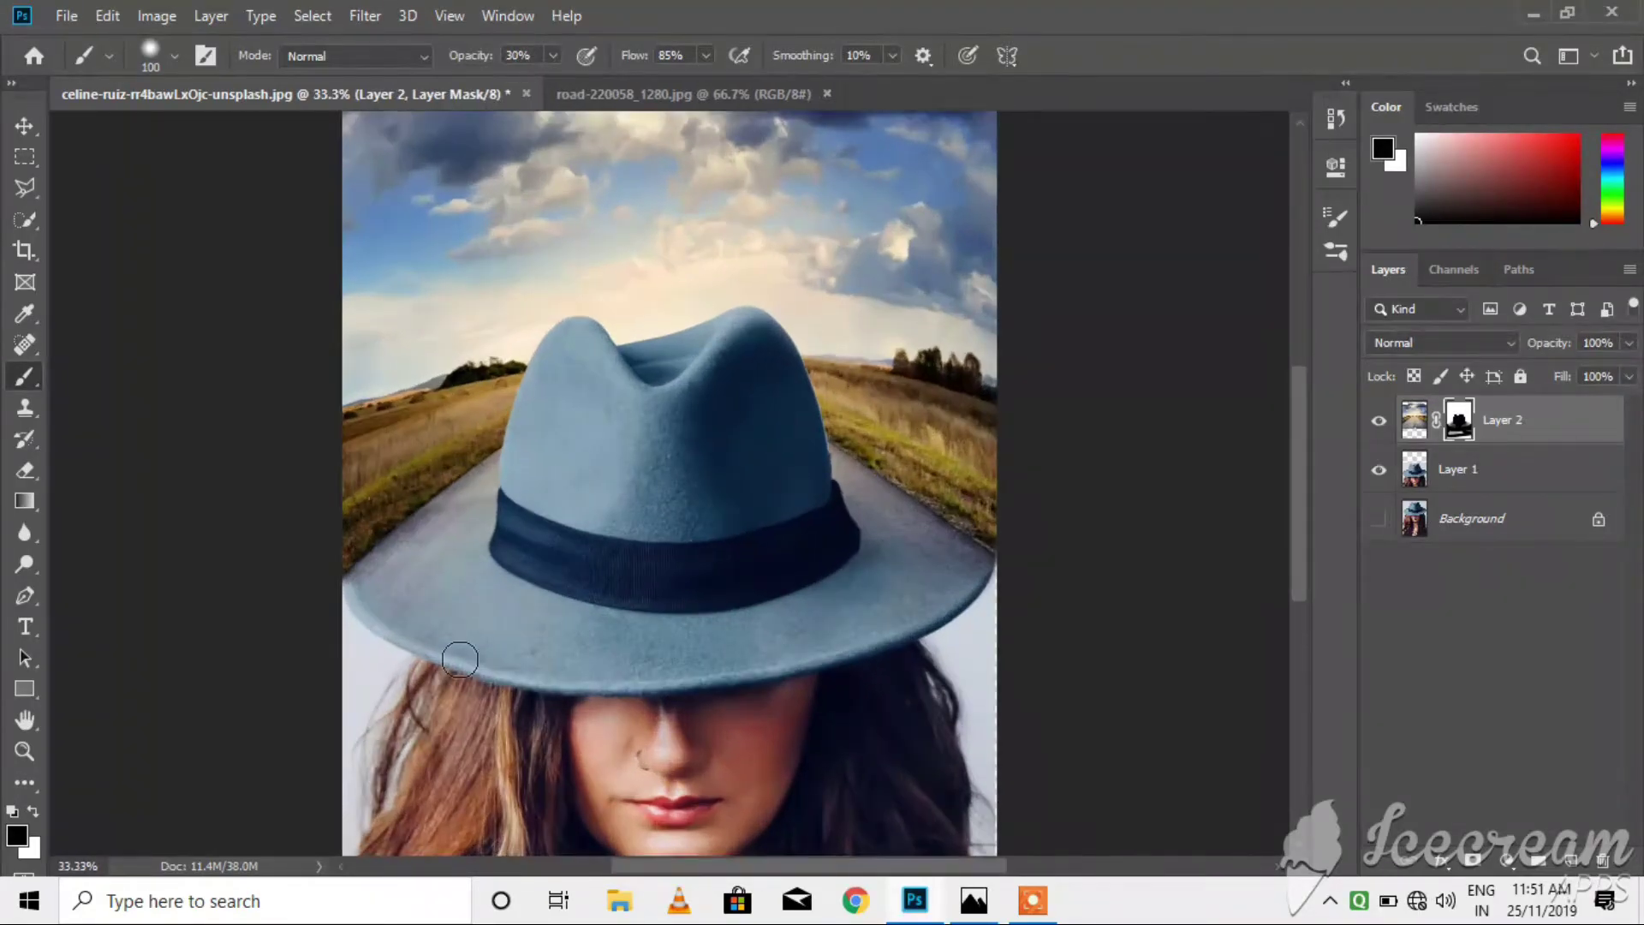
left_click(34, 811)
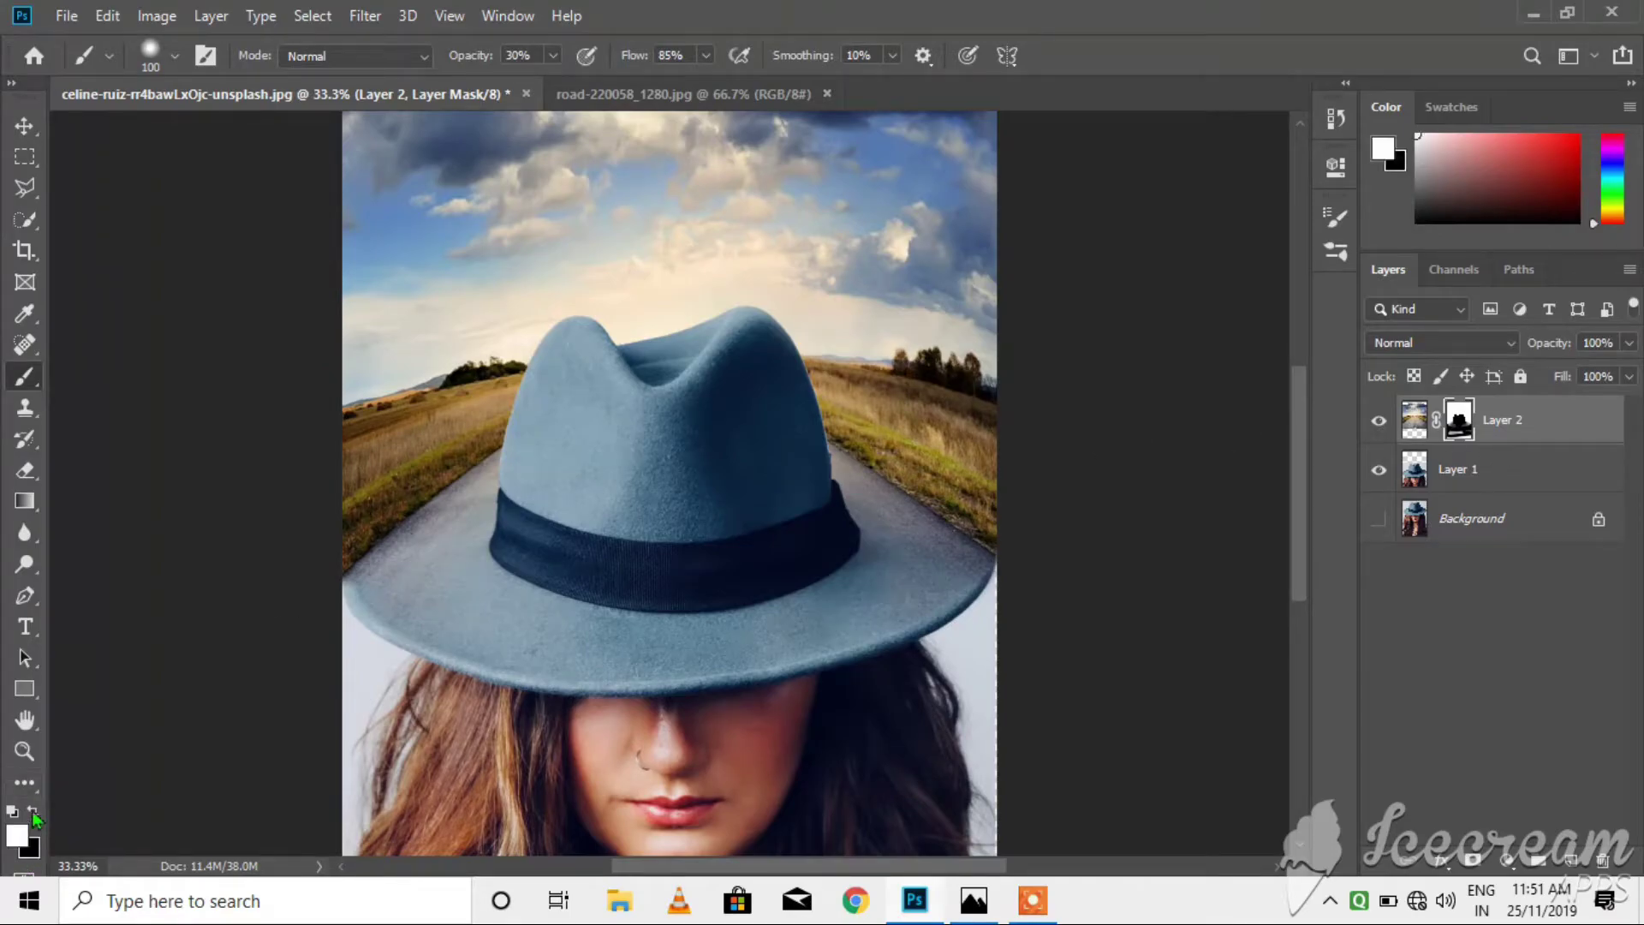
left_click_drag(374, 606, 499, 672)
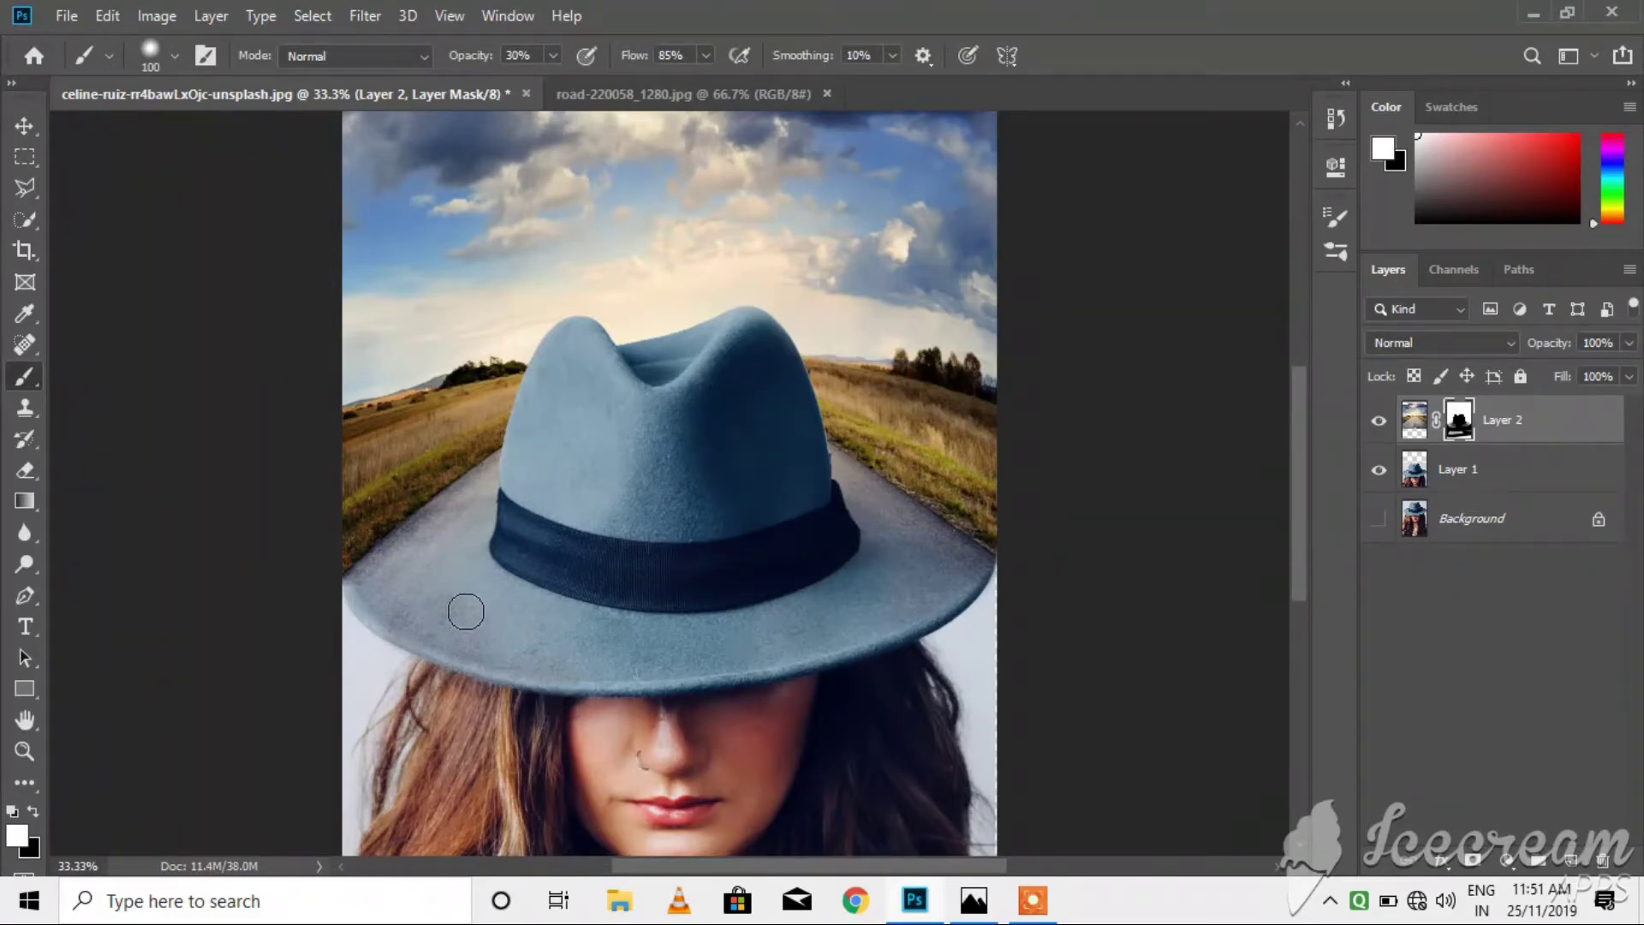
Paint along the whole brim with a size-175 brush at 21% opacity, then switch back to black.
key("bracketright")
key("bracketright")
key("bracketright")
left_click(553, 55)
left_click_drag(551, 82, 542, 82)
mouse_move(501, 614)
left_mouse_down()
mouse_move(747, 627)
mouse_move(898, 550)
left_mouse_up()
left_click(33, 812)
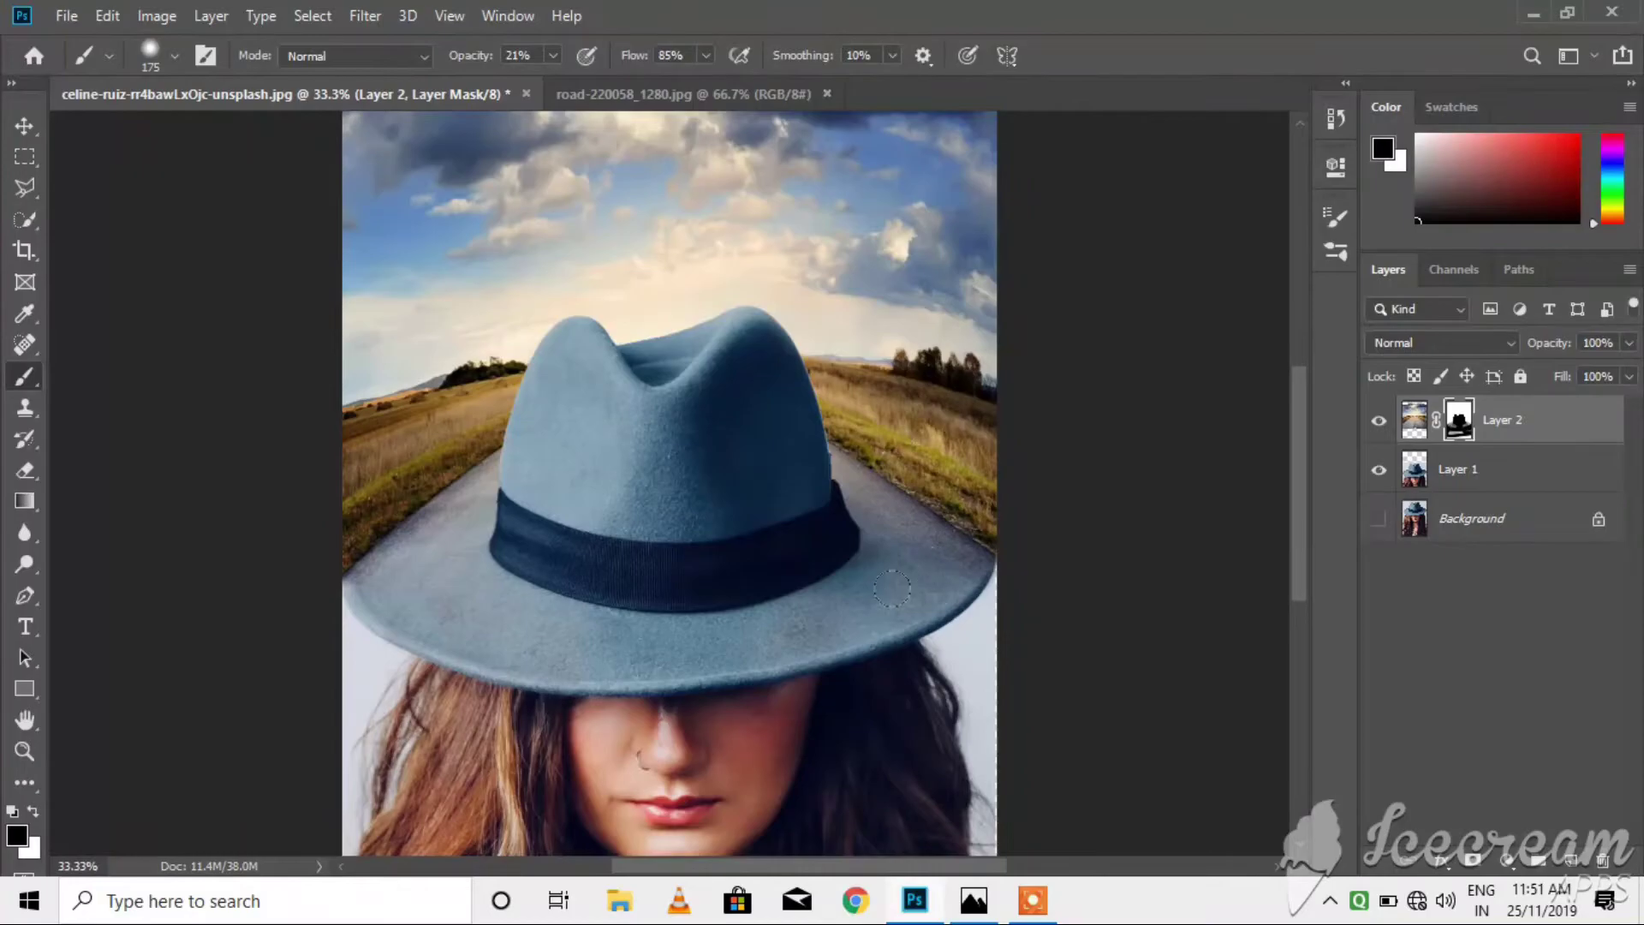
scroll(767, 640, "down", 1)
scroll(771, 644, "down", 1)
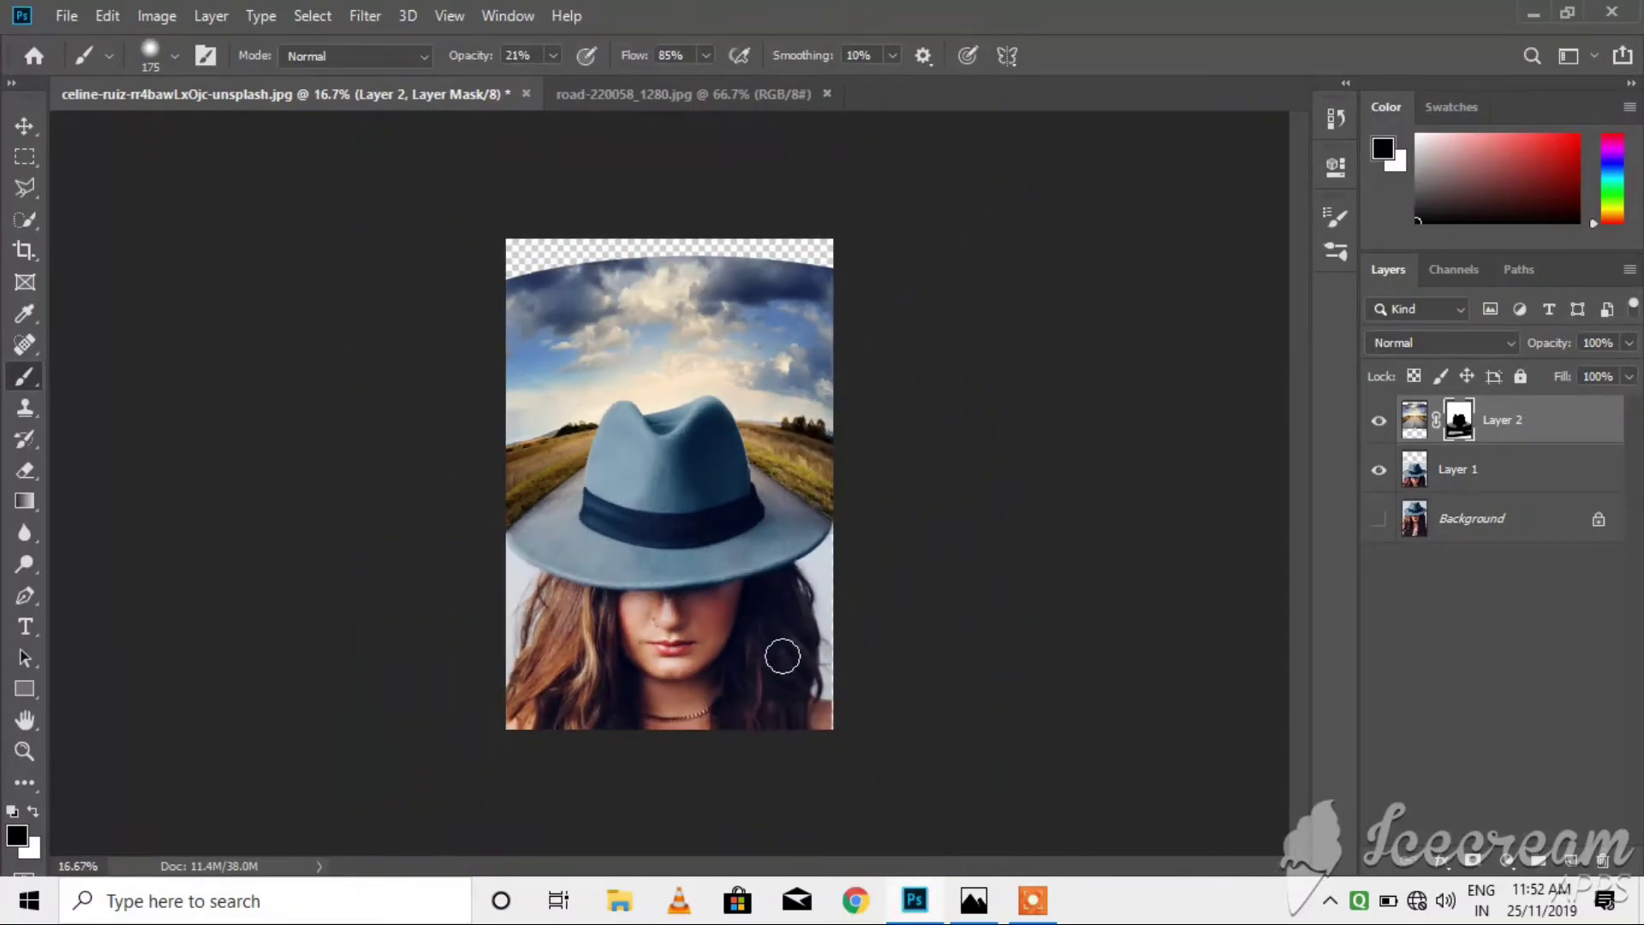
scroll(776, 648, "up", 1)
scroll(775, 649, "down", 1)
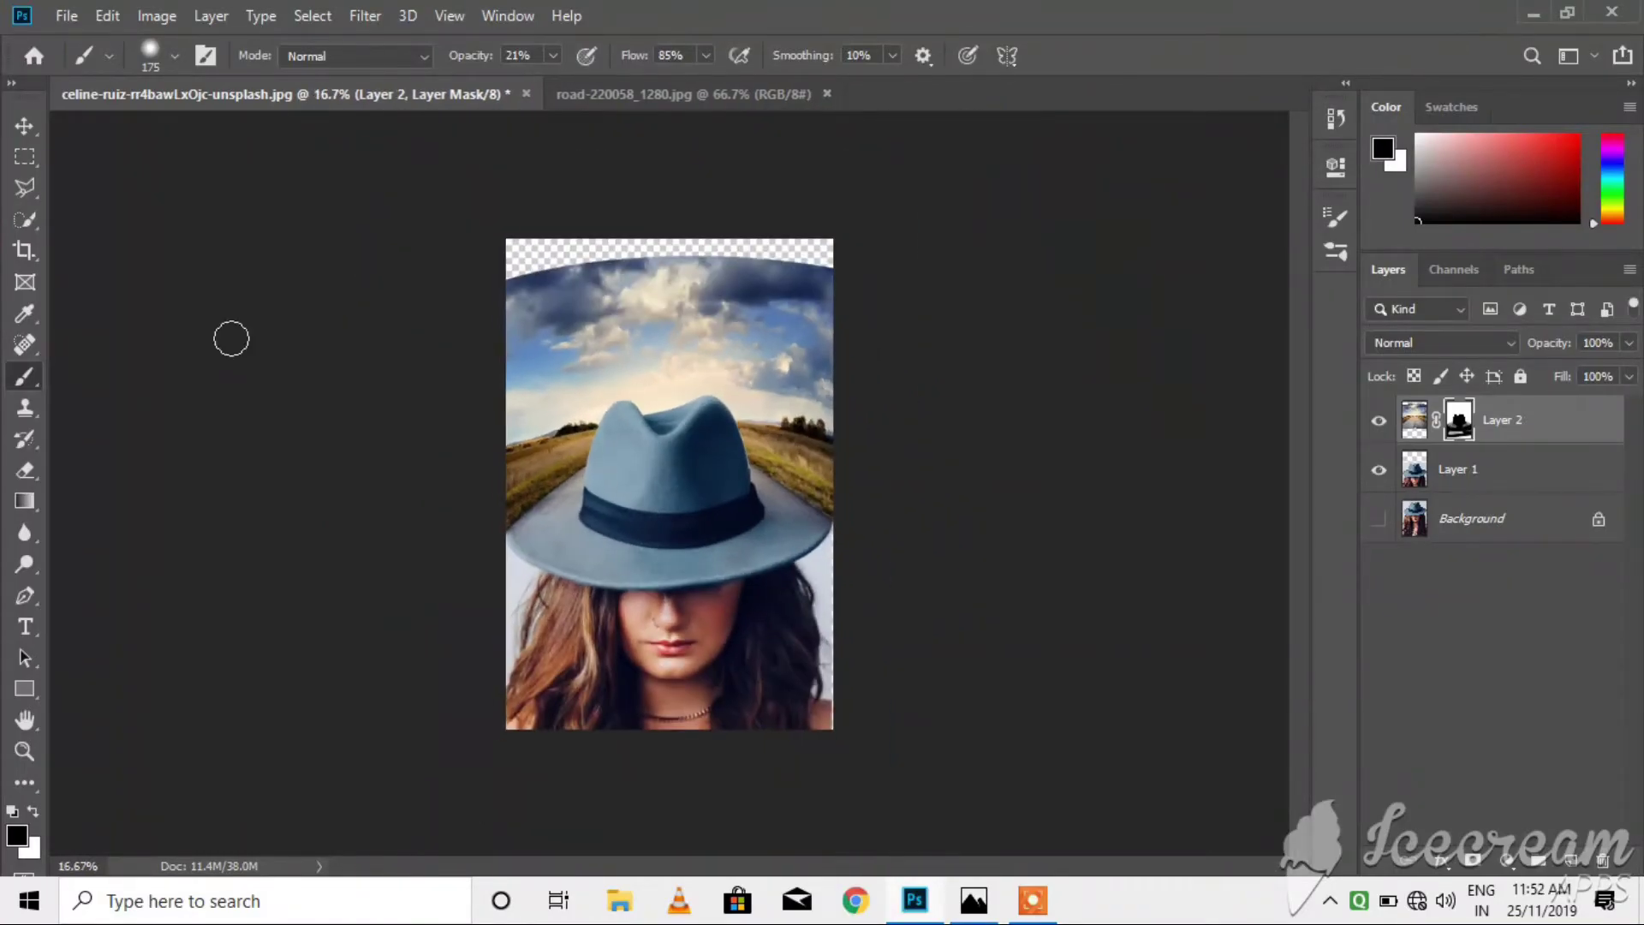
left_click(24, 250)
Crop to a 5 × 7 in portrait frame at 300 px/in, trimming the transparent top.
key("x")
left_click_drag(505, 364, 540, 295)
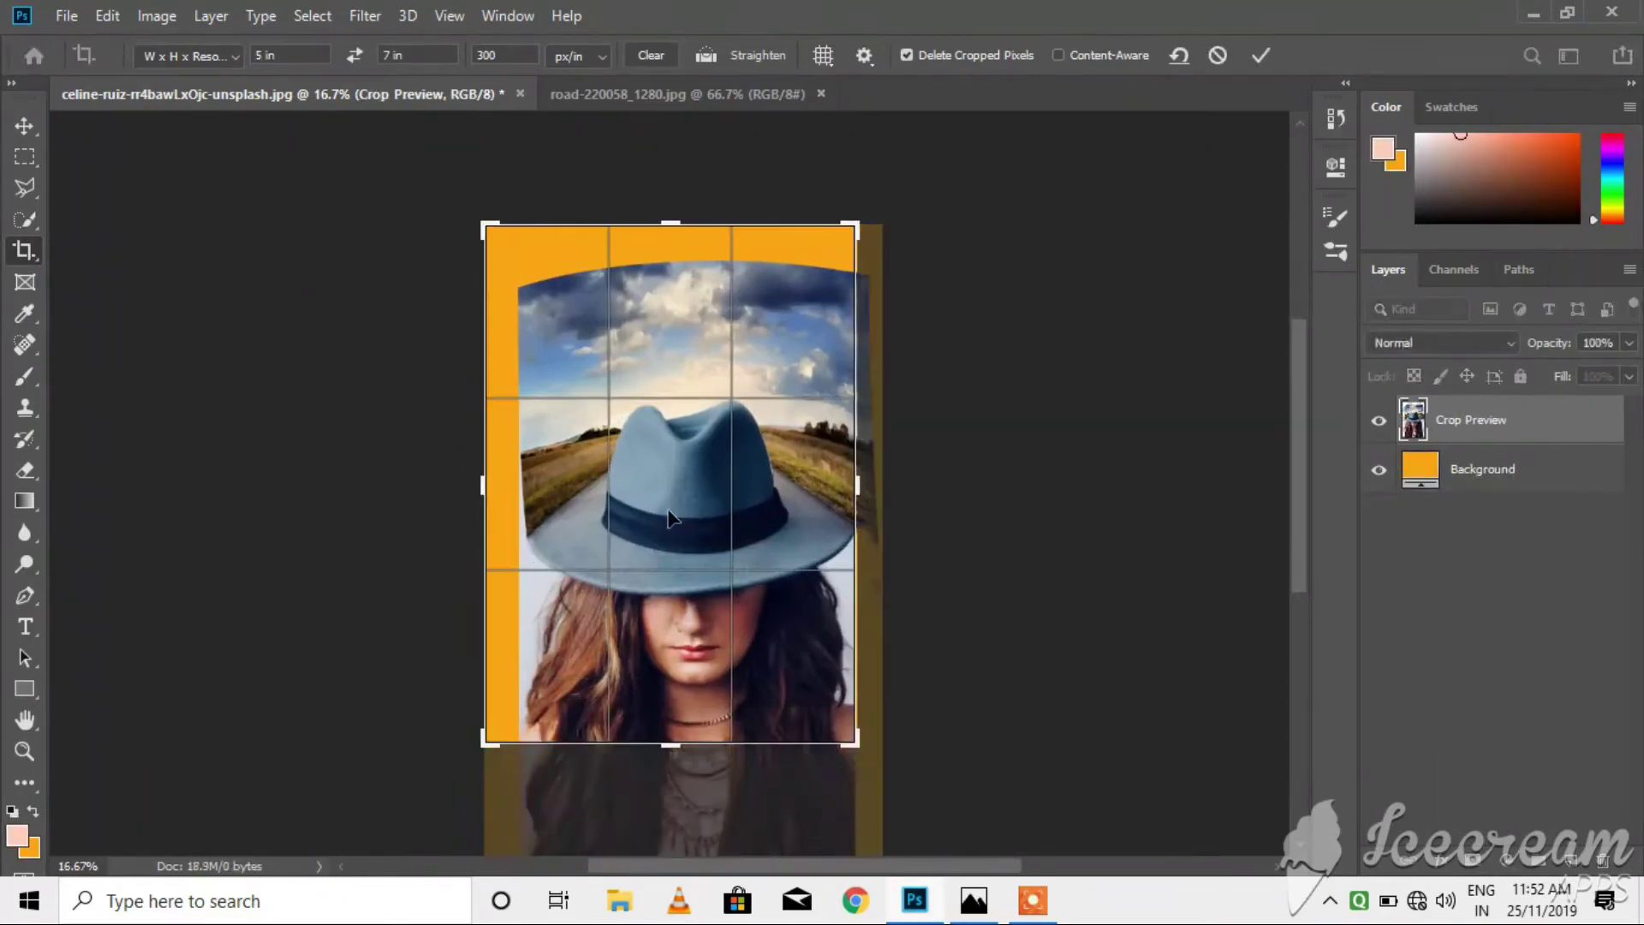
left_click_drag(675, 521, 676, 479)
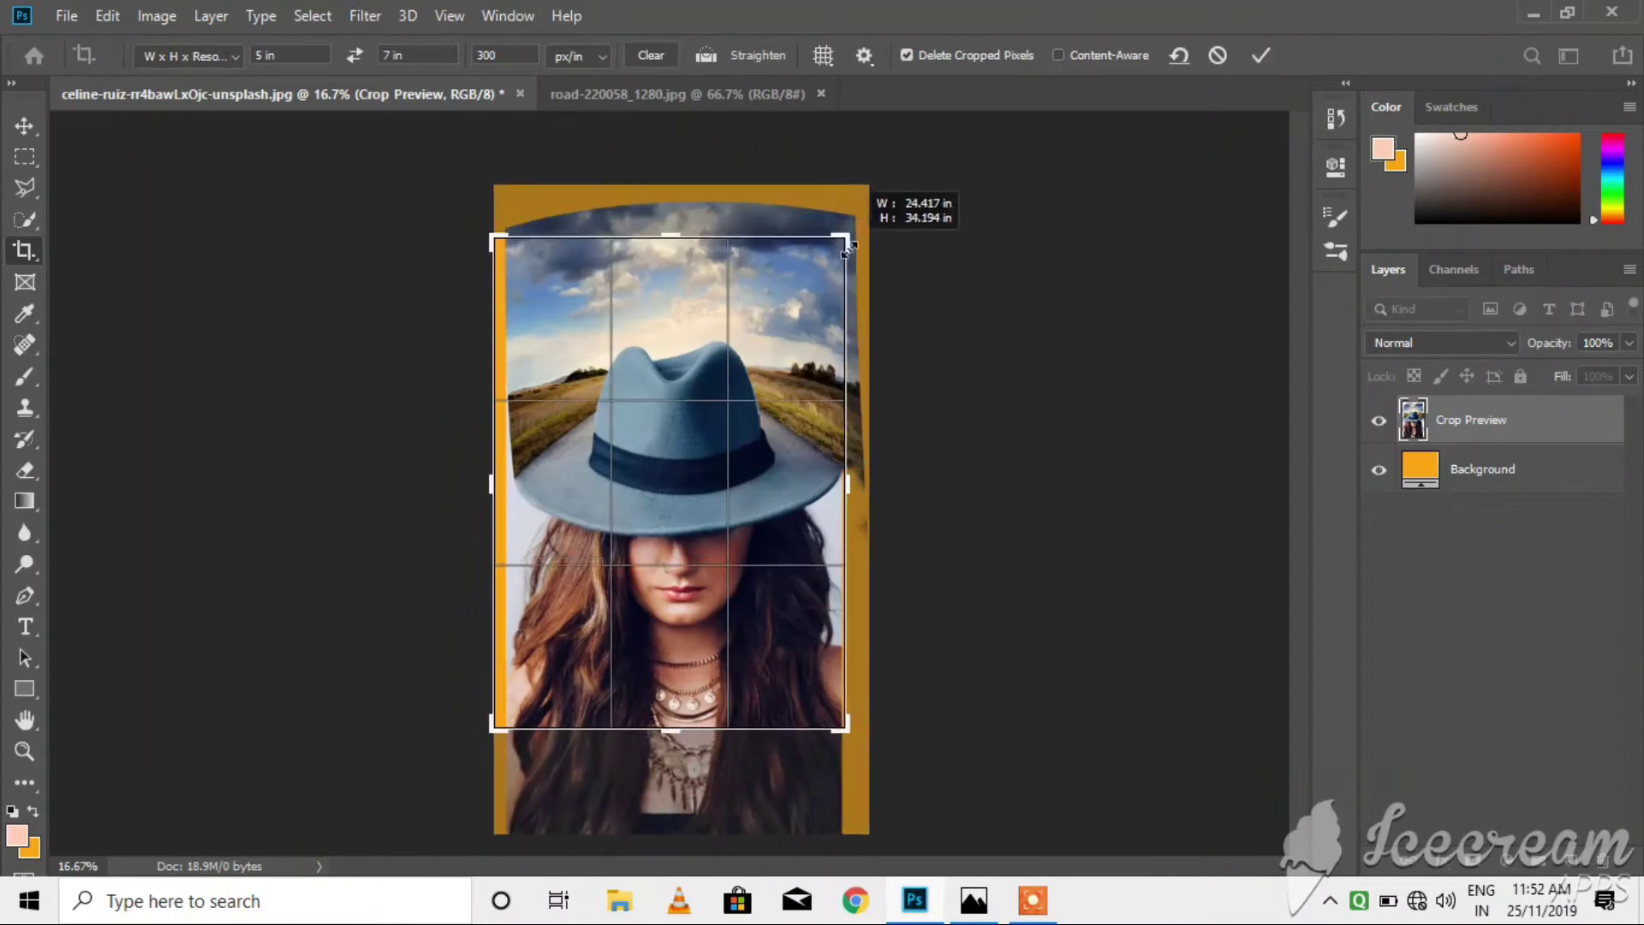
left_click_drag(856, 225, 833, 254)
mouse_move(676, 513)
left_mouse_down()
mouse_move(764, 615)
mouse_move(677, 615)
mouse_move(679, 682)
left_mouse_up()
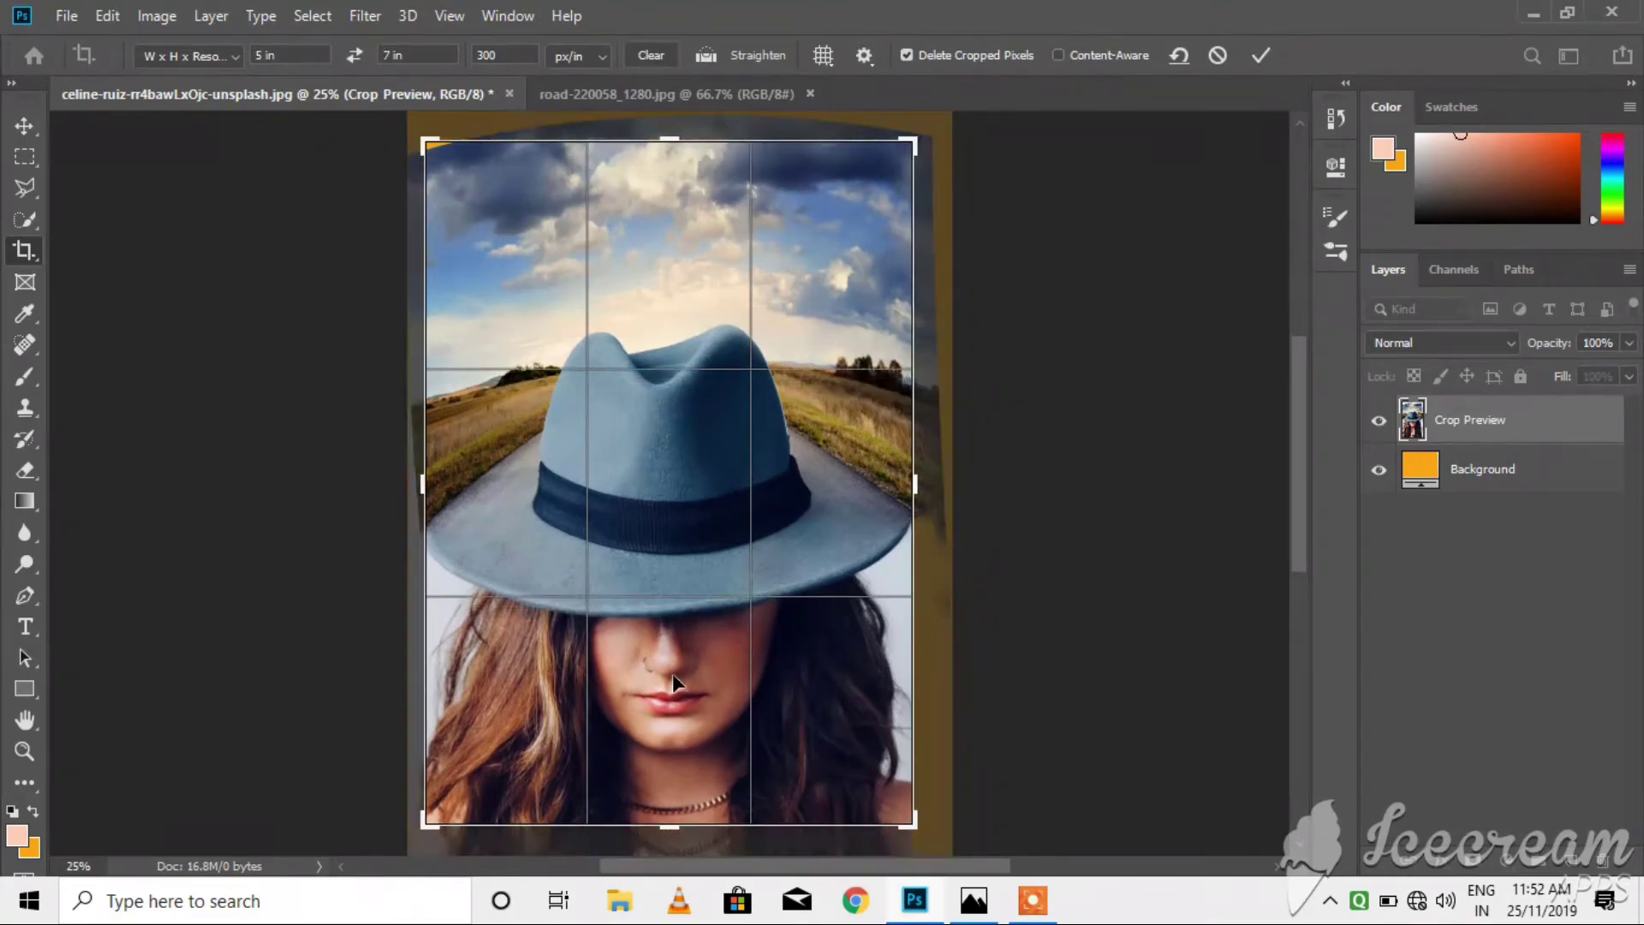
left_click_drag(422, 831, 426, 833)
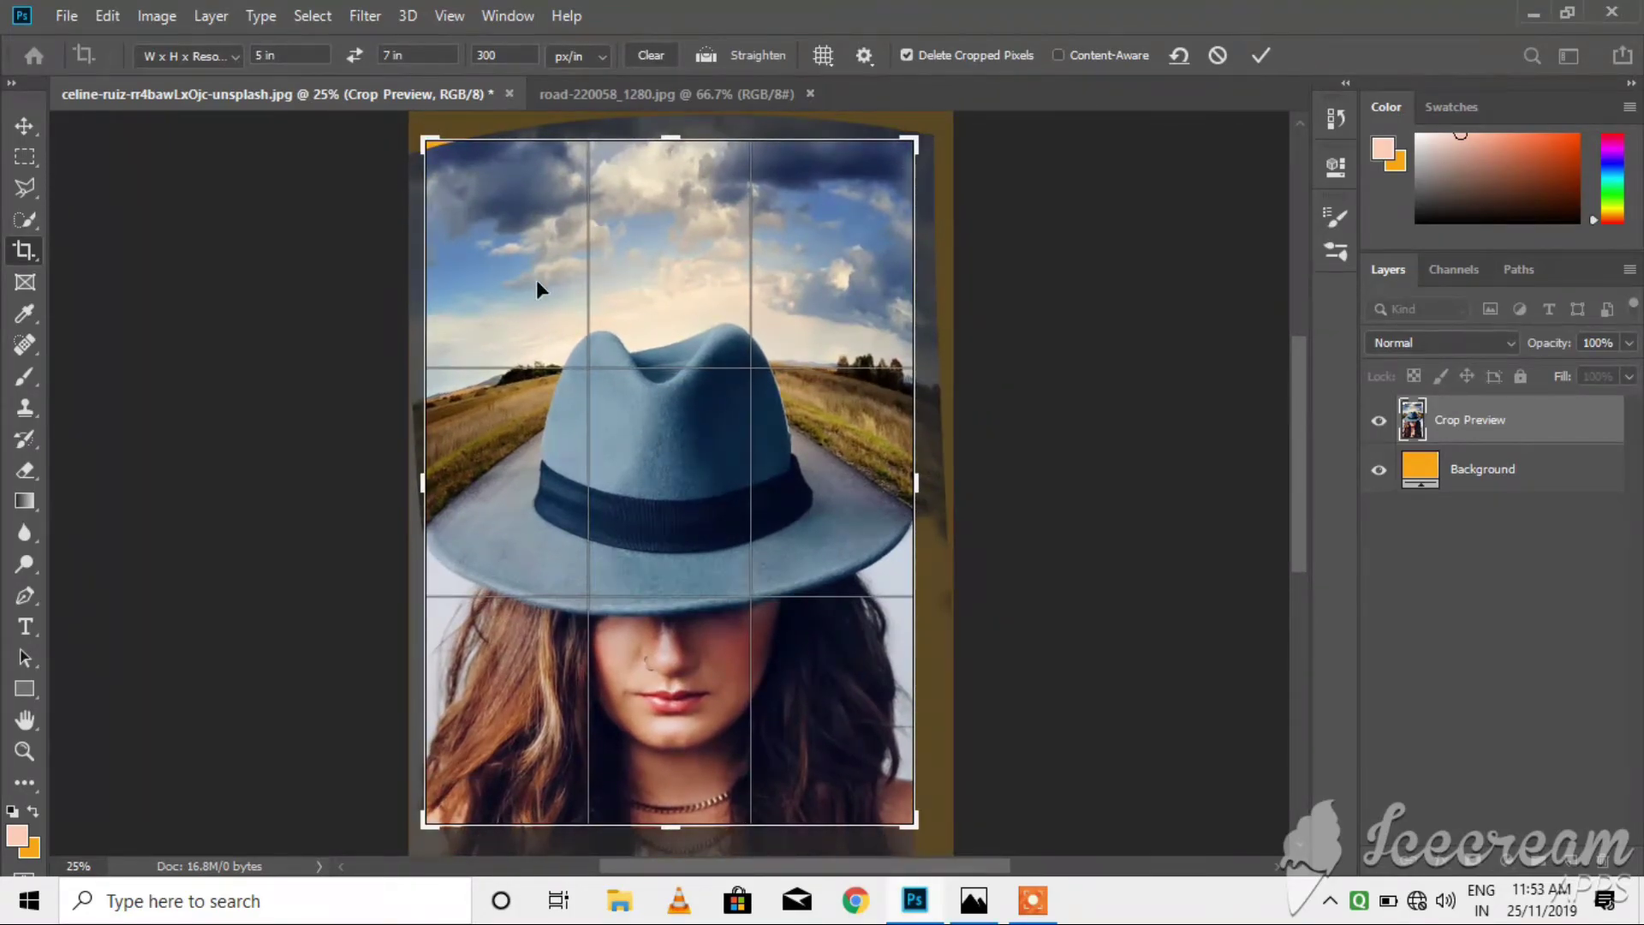
left_click_drag(537, 279, 540, 269)
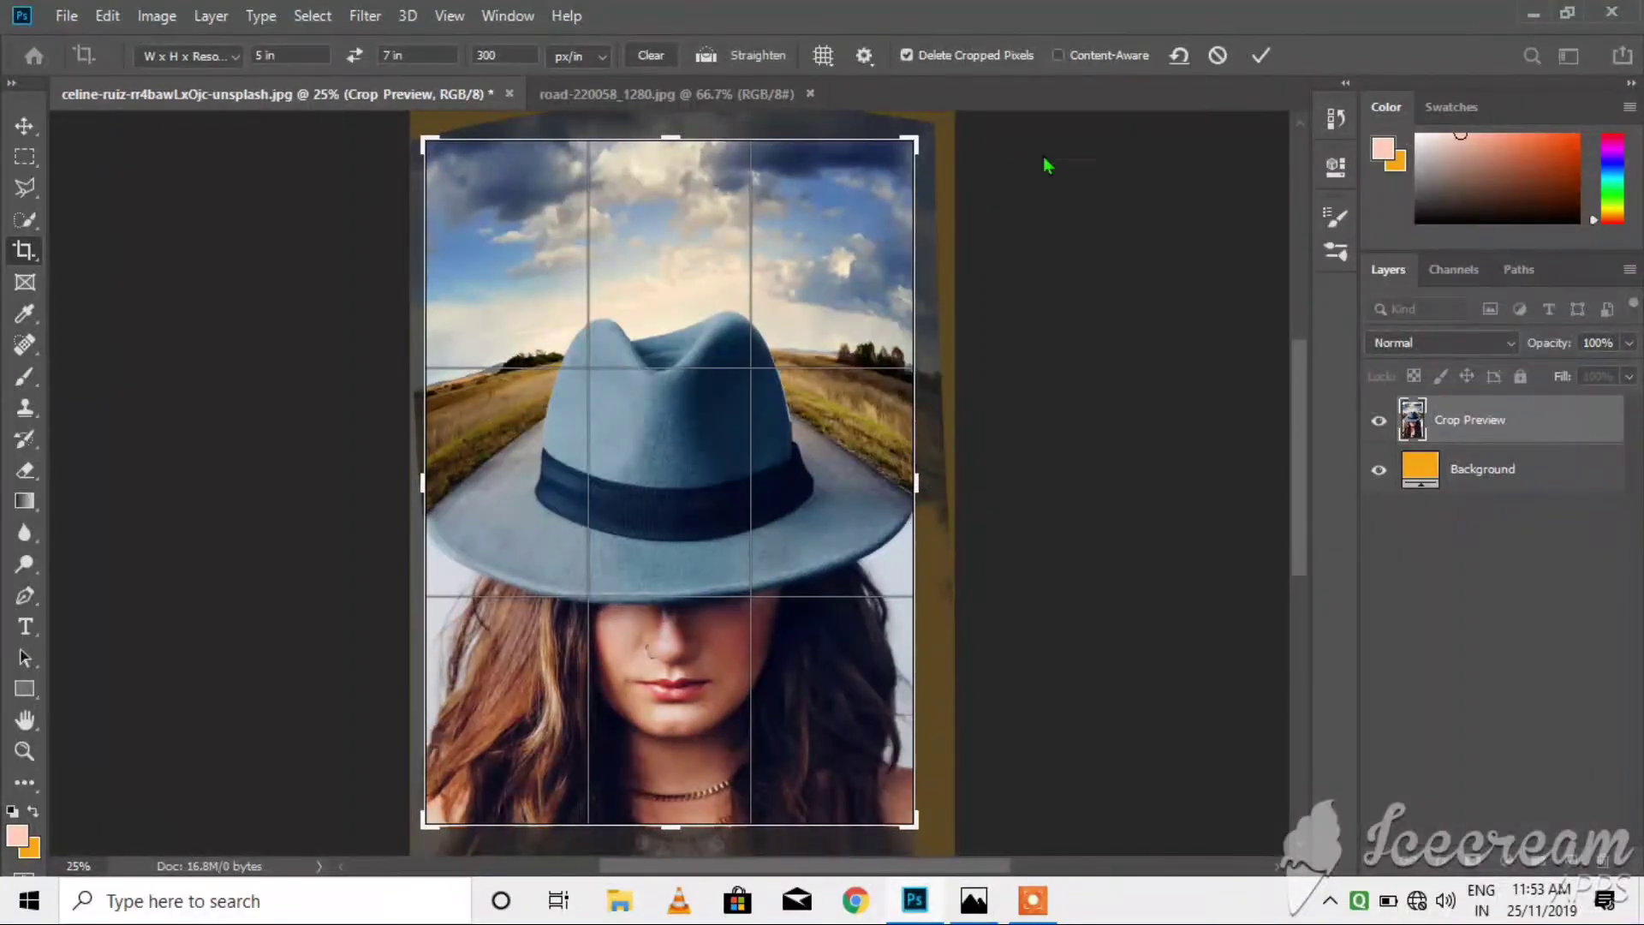
left_click(1258, 56)
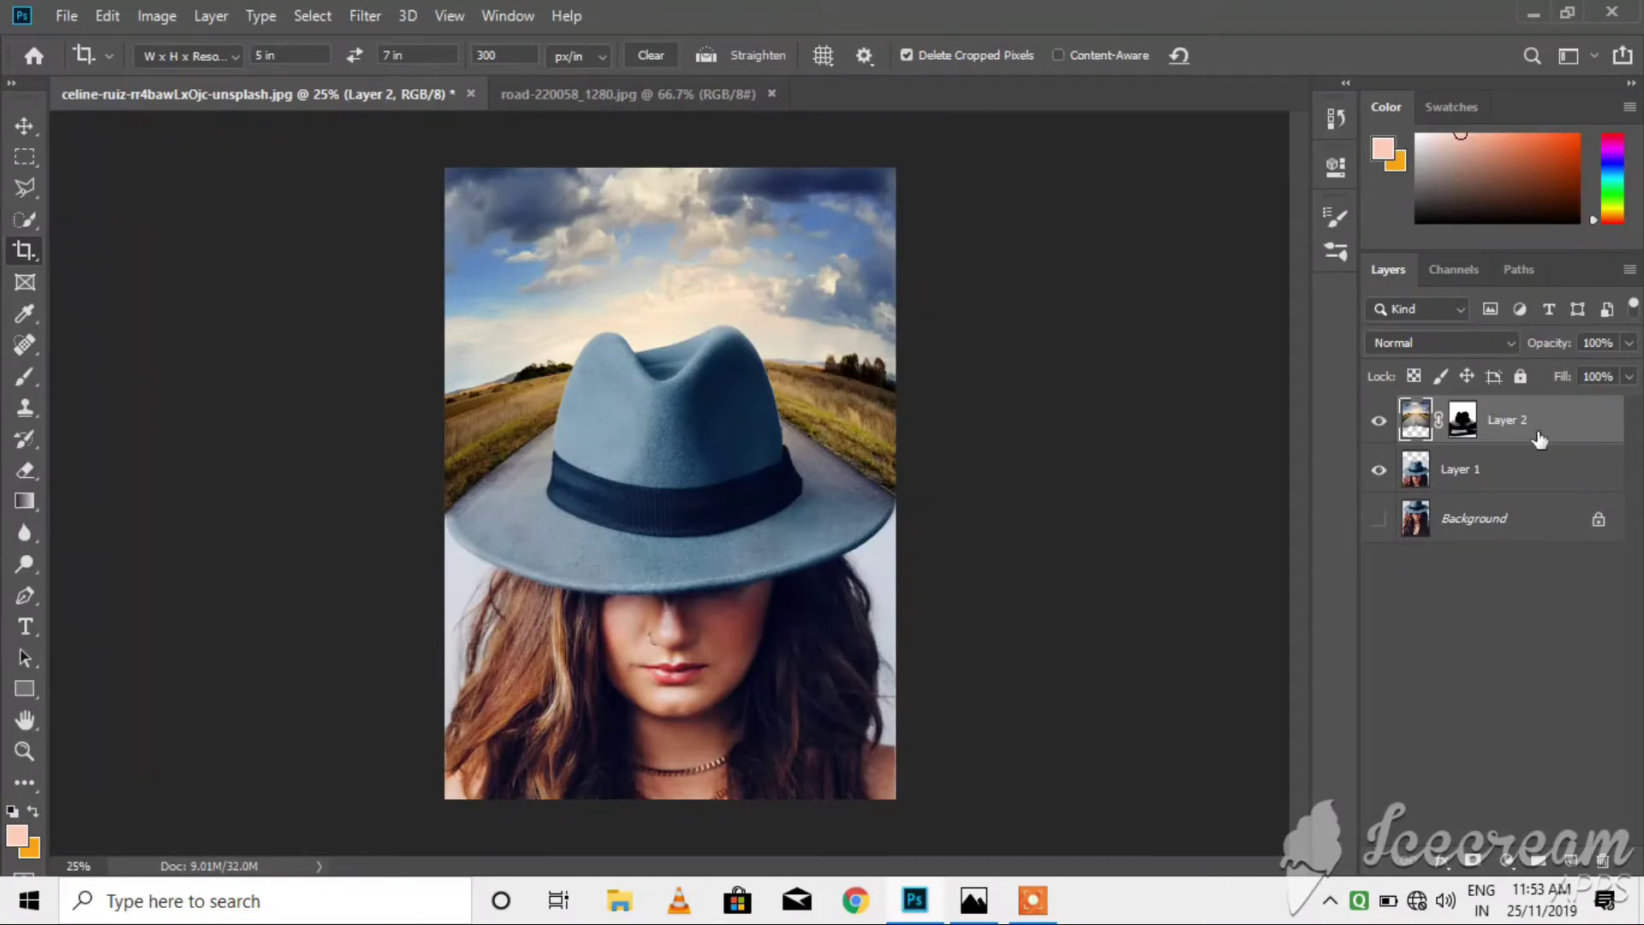
Apply a midtone Color Balance of −12, −3, +27 directly to Layer 2 to cool it.
left_click(157, 16)
mouse_move(193, 79)
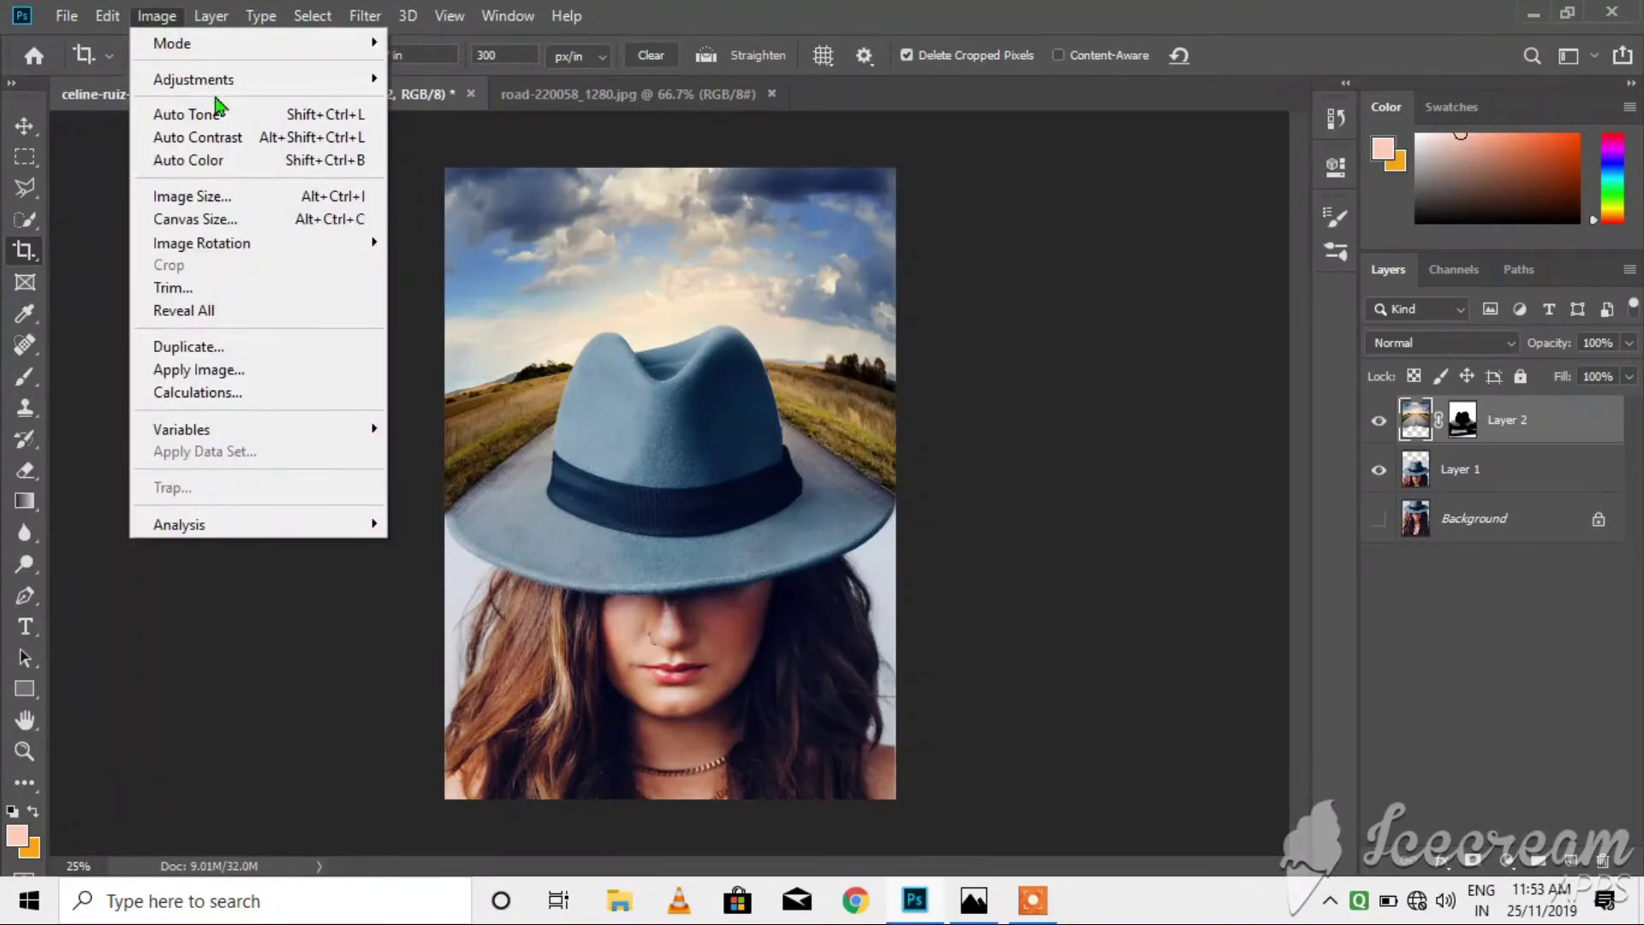
left_click(501, 230)
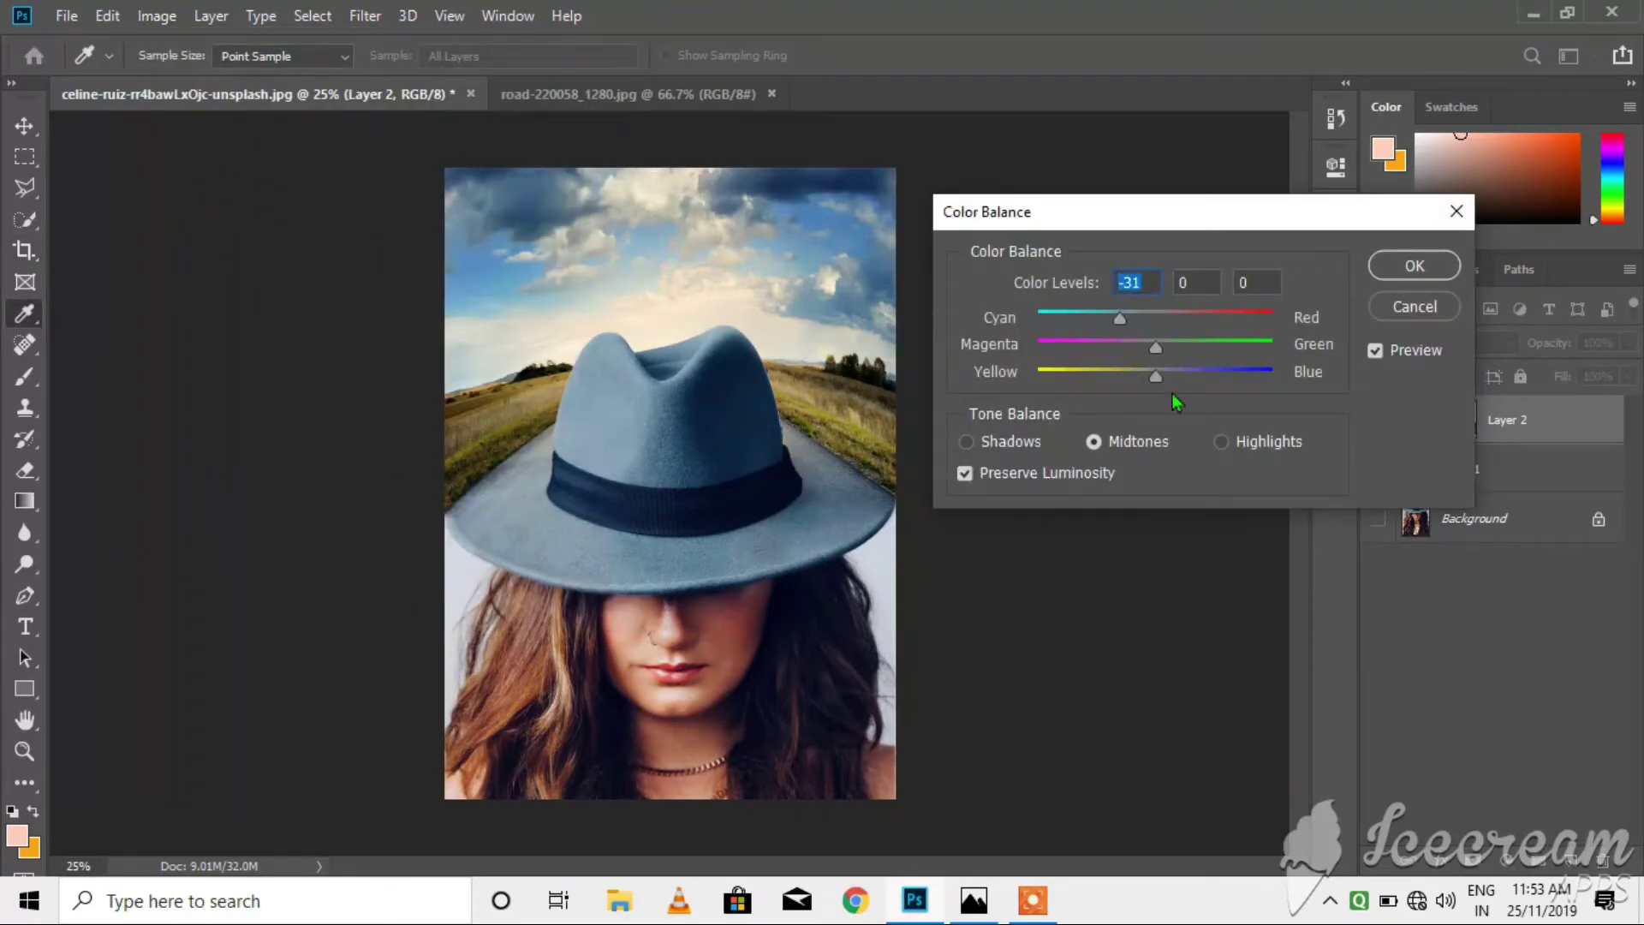
mouse_move(1154, 378)
left_mouse_down()
mouse_move(1189, 386)
mouse_move(1165, 347)
mouse_move(1132, 349)
mouse_move(1154, 350)
left_mouse_up()
left_click(1408, 265)
key("c")
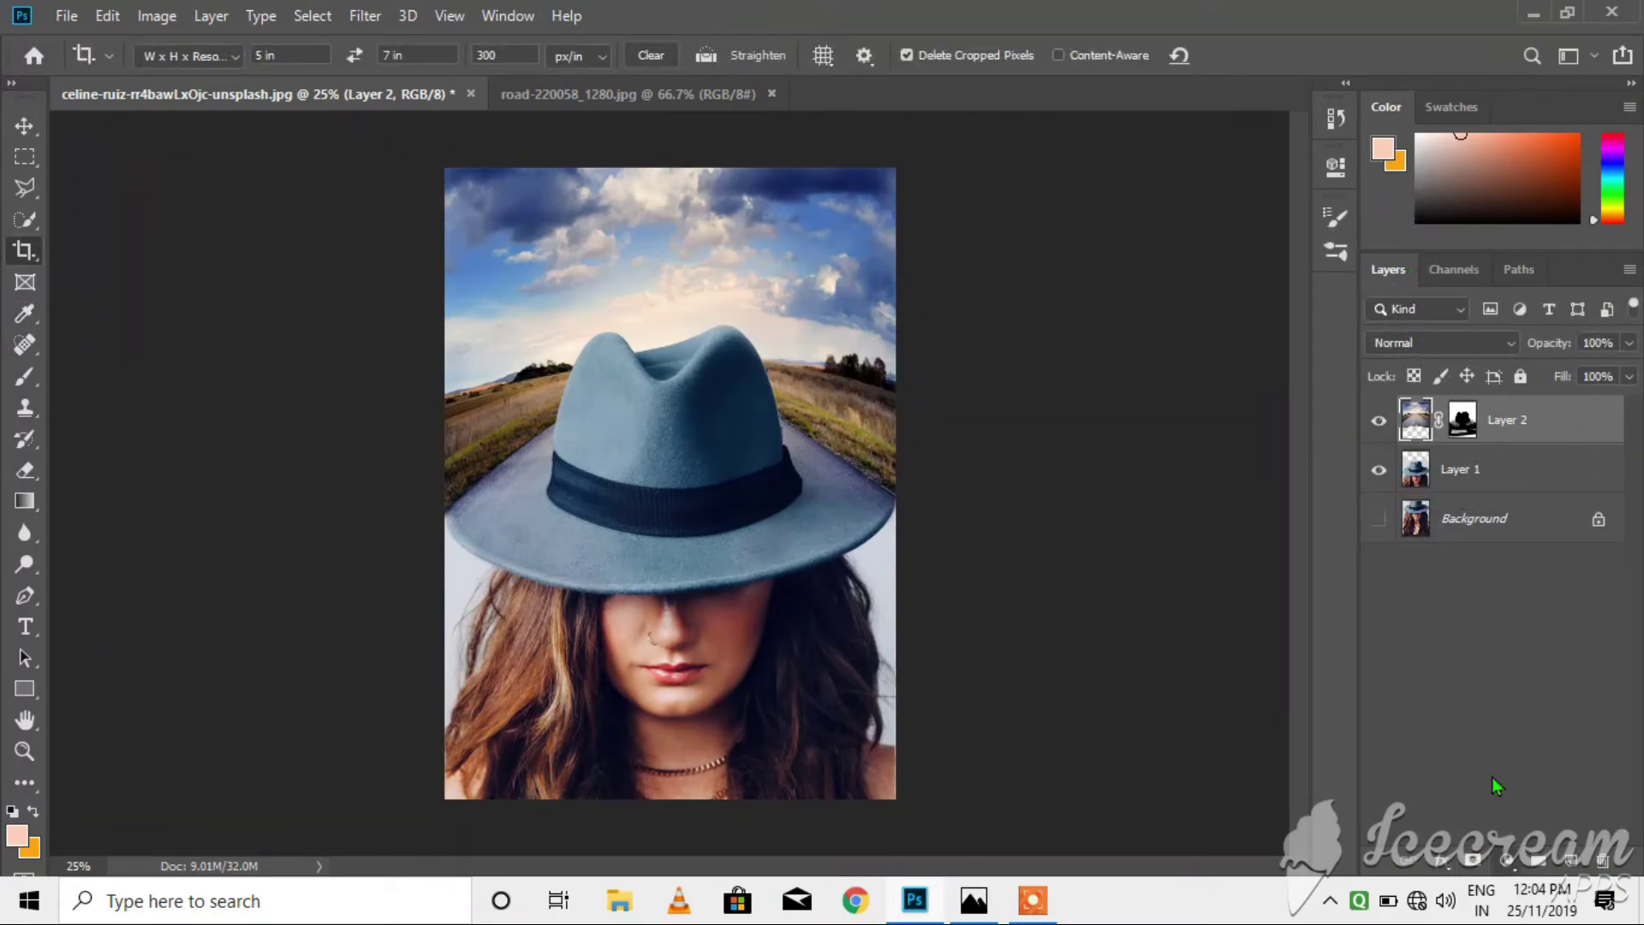
Add a Color Balance adjustment layer with midtones +5, +18, −8, plus a Levels layer above it.
left_click(1508, 860)
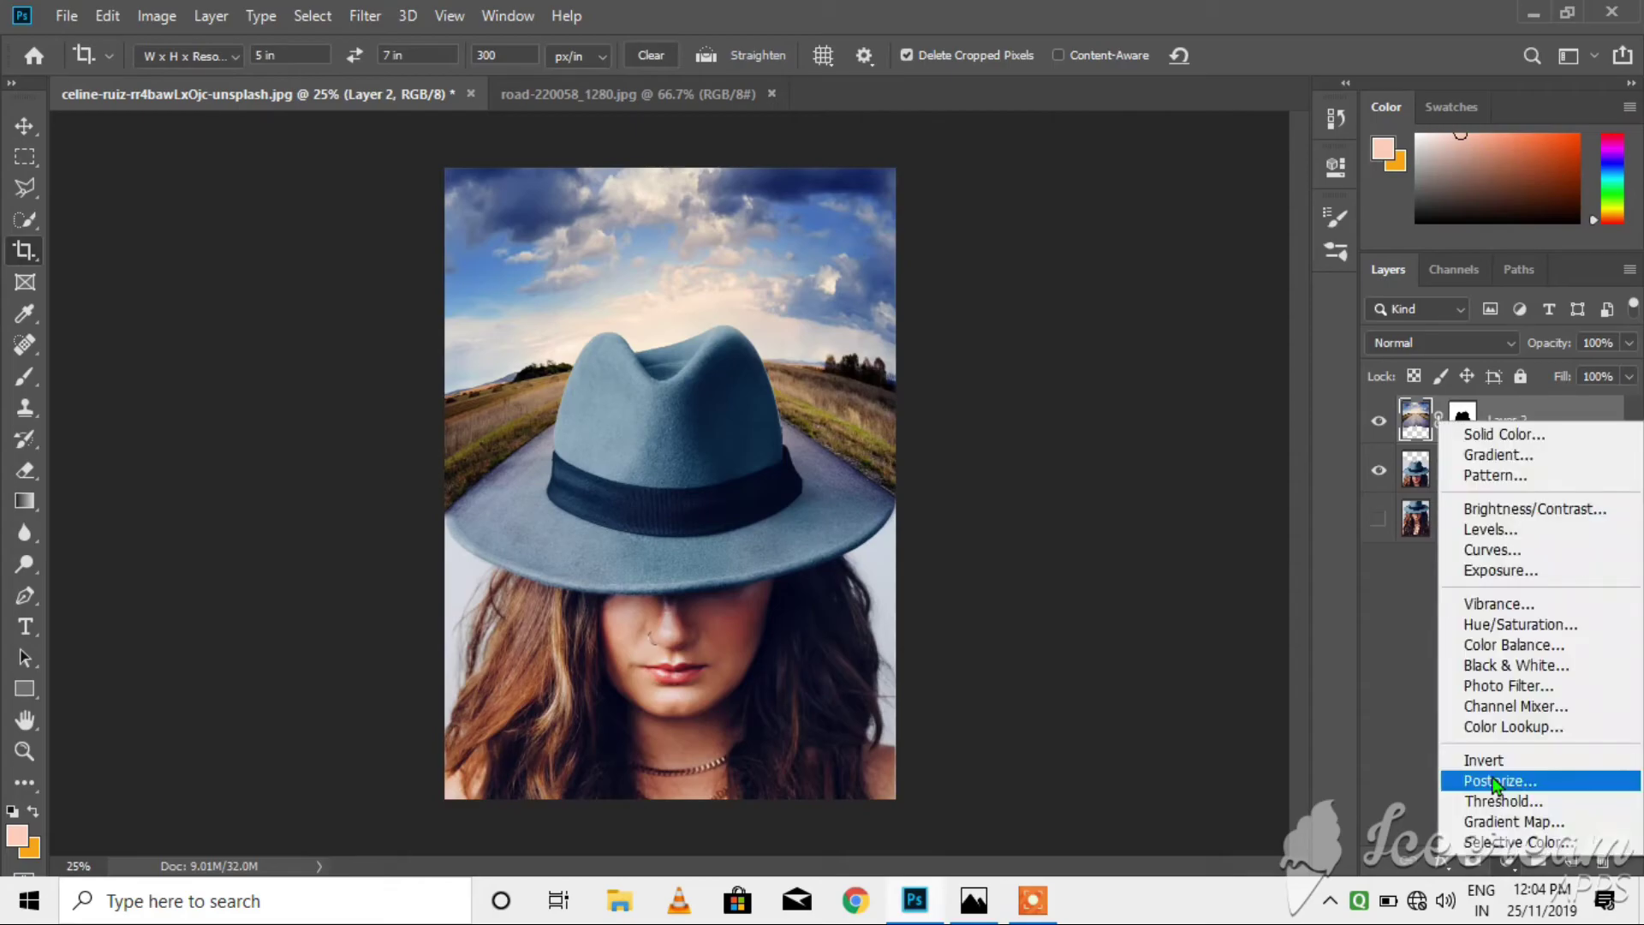
left_click(1488, 645)
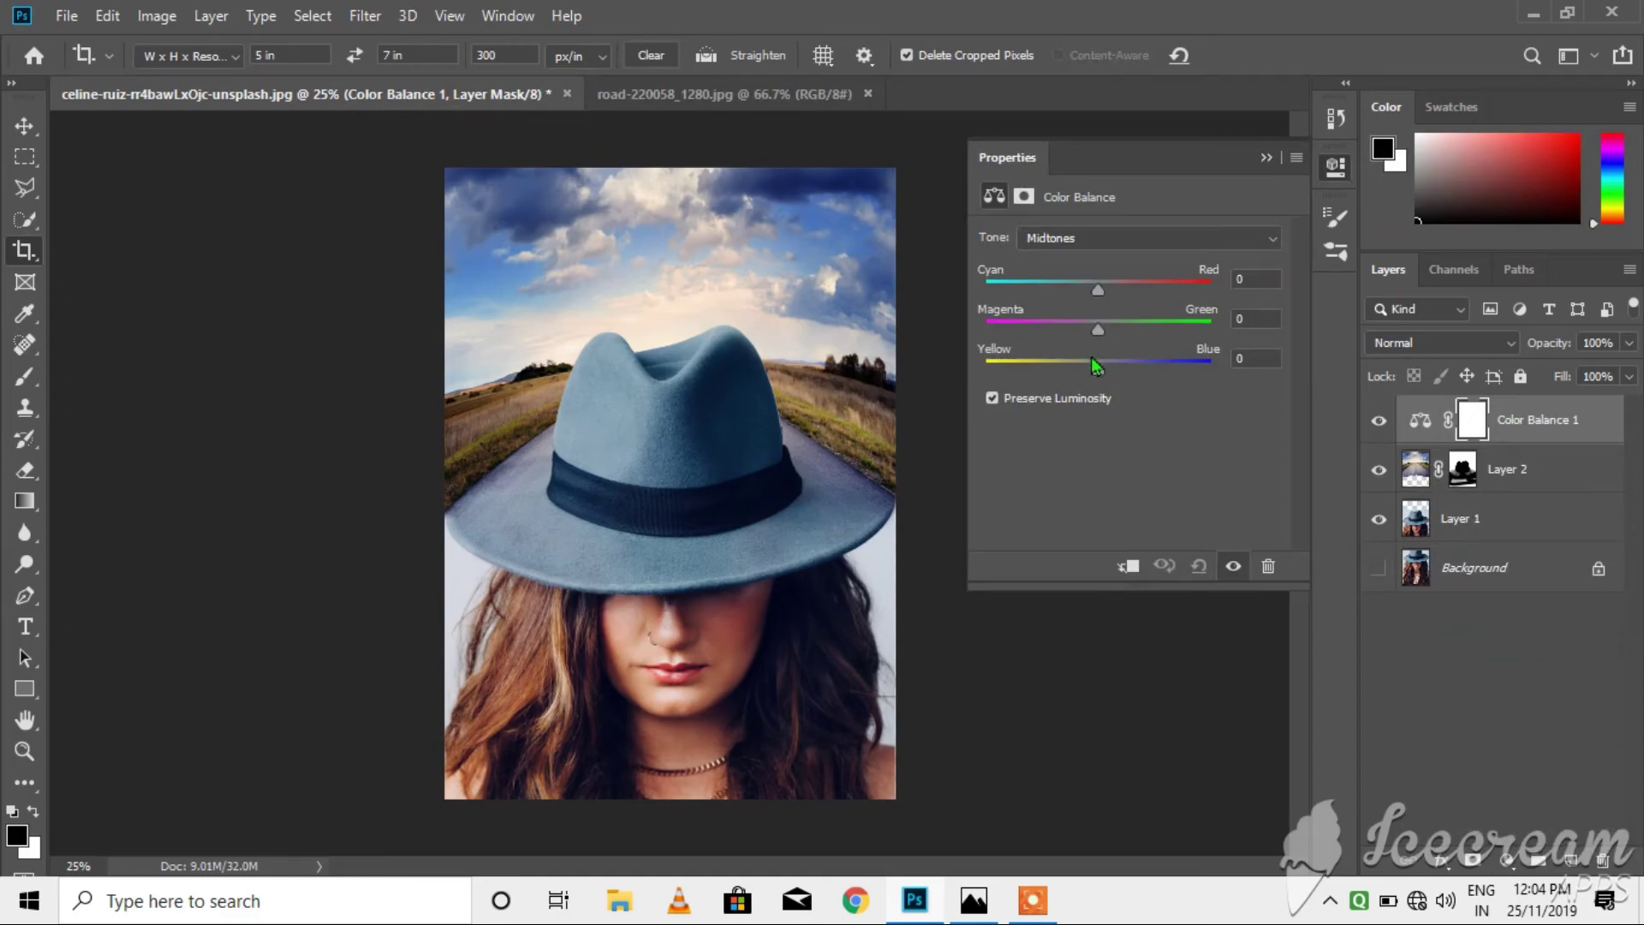
left_click_drag(1097, 370, 1066, 375)
mouse_move(1117, 332)
left_mouse_down()
mouse_move(1146, 333)
mouse_move(1118, 334)
left_mouse_up()
left_click(1509, 861)
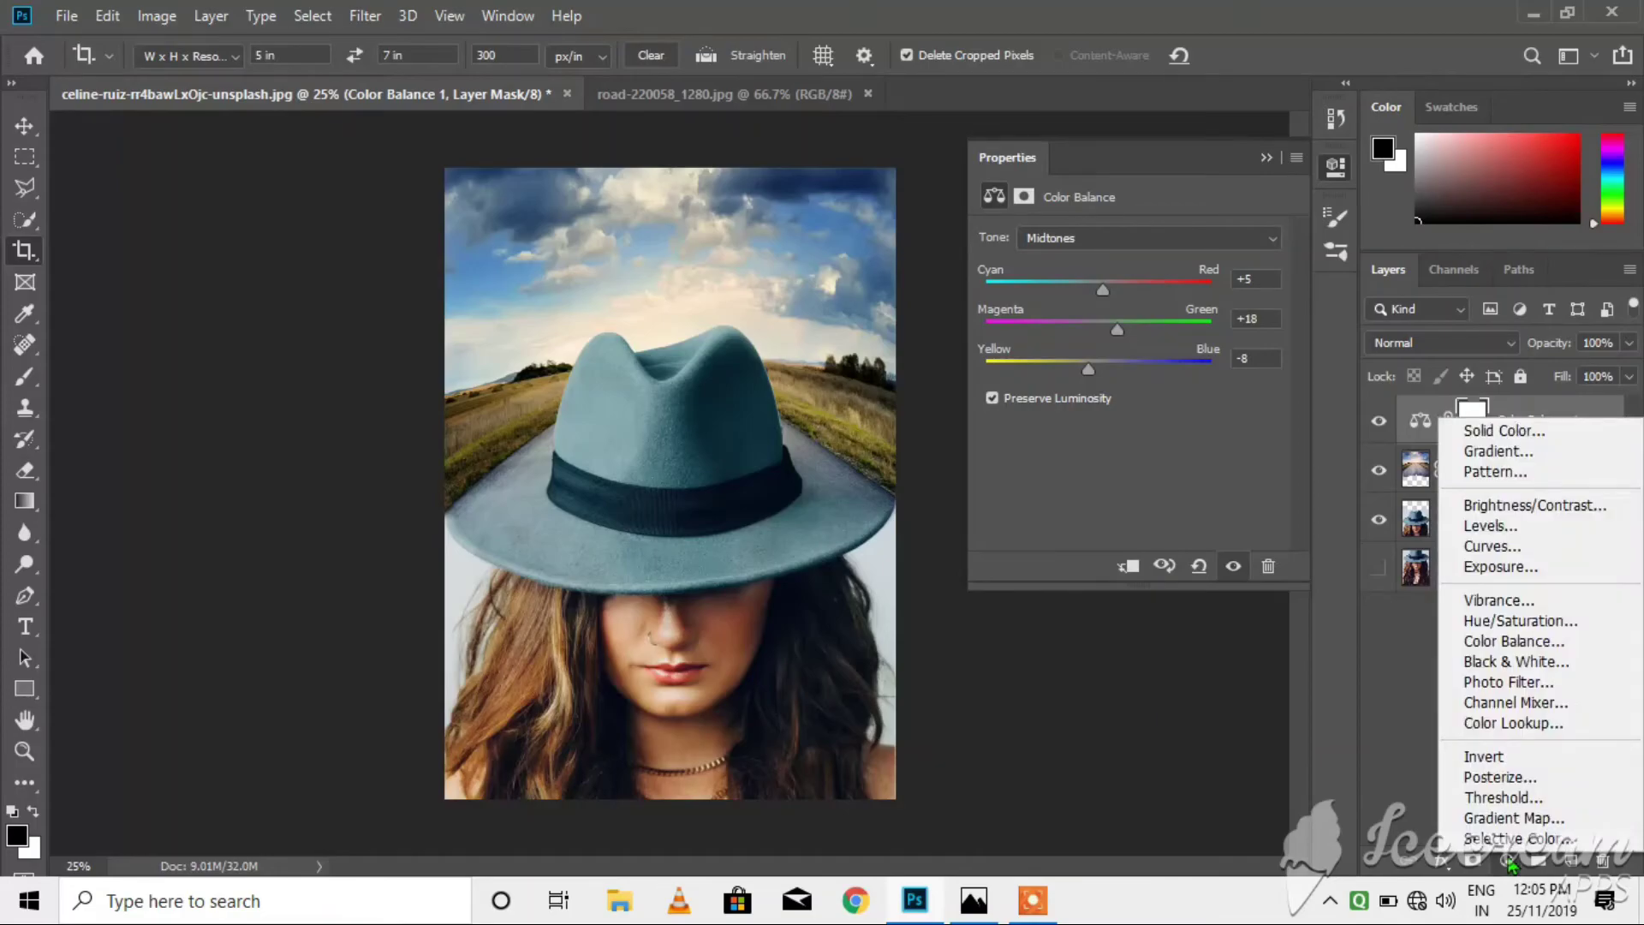
left_click(1494, 526)
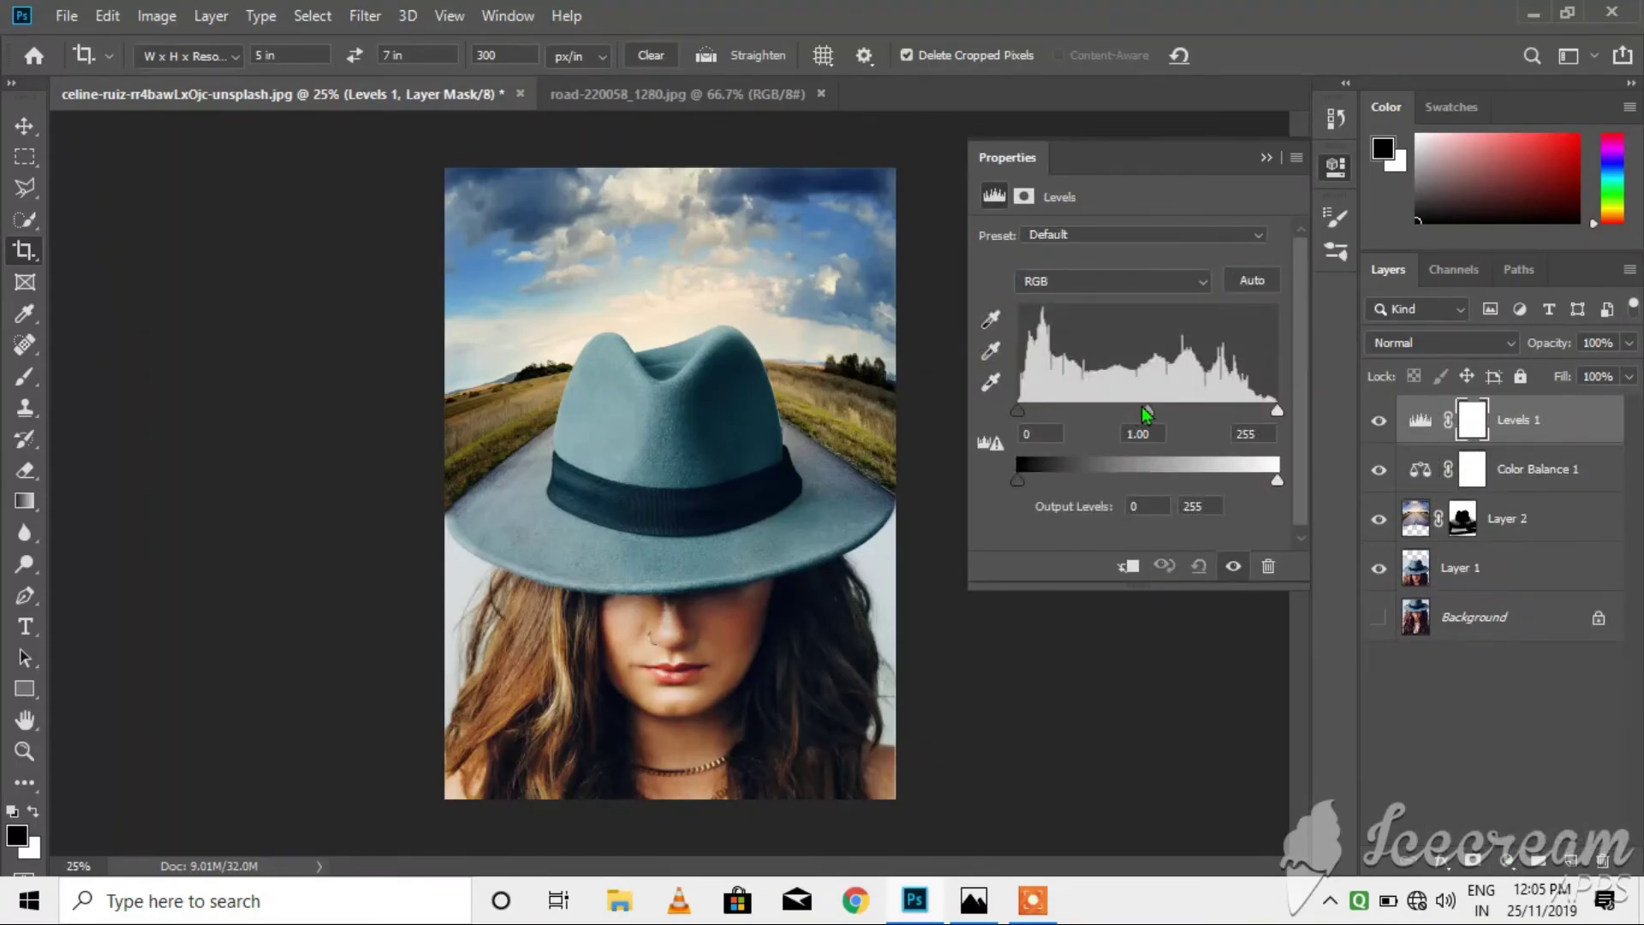
Set the Levels 1 input levels to black 8, midtones 1.13, white 255.
mouse_move(1144, 408)
left_mouse_down()
mouse_move(1169, 411)
mouse_move(1146, 411)
left_mouse_up()
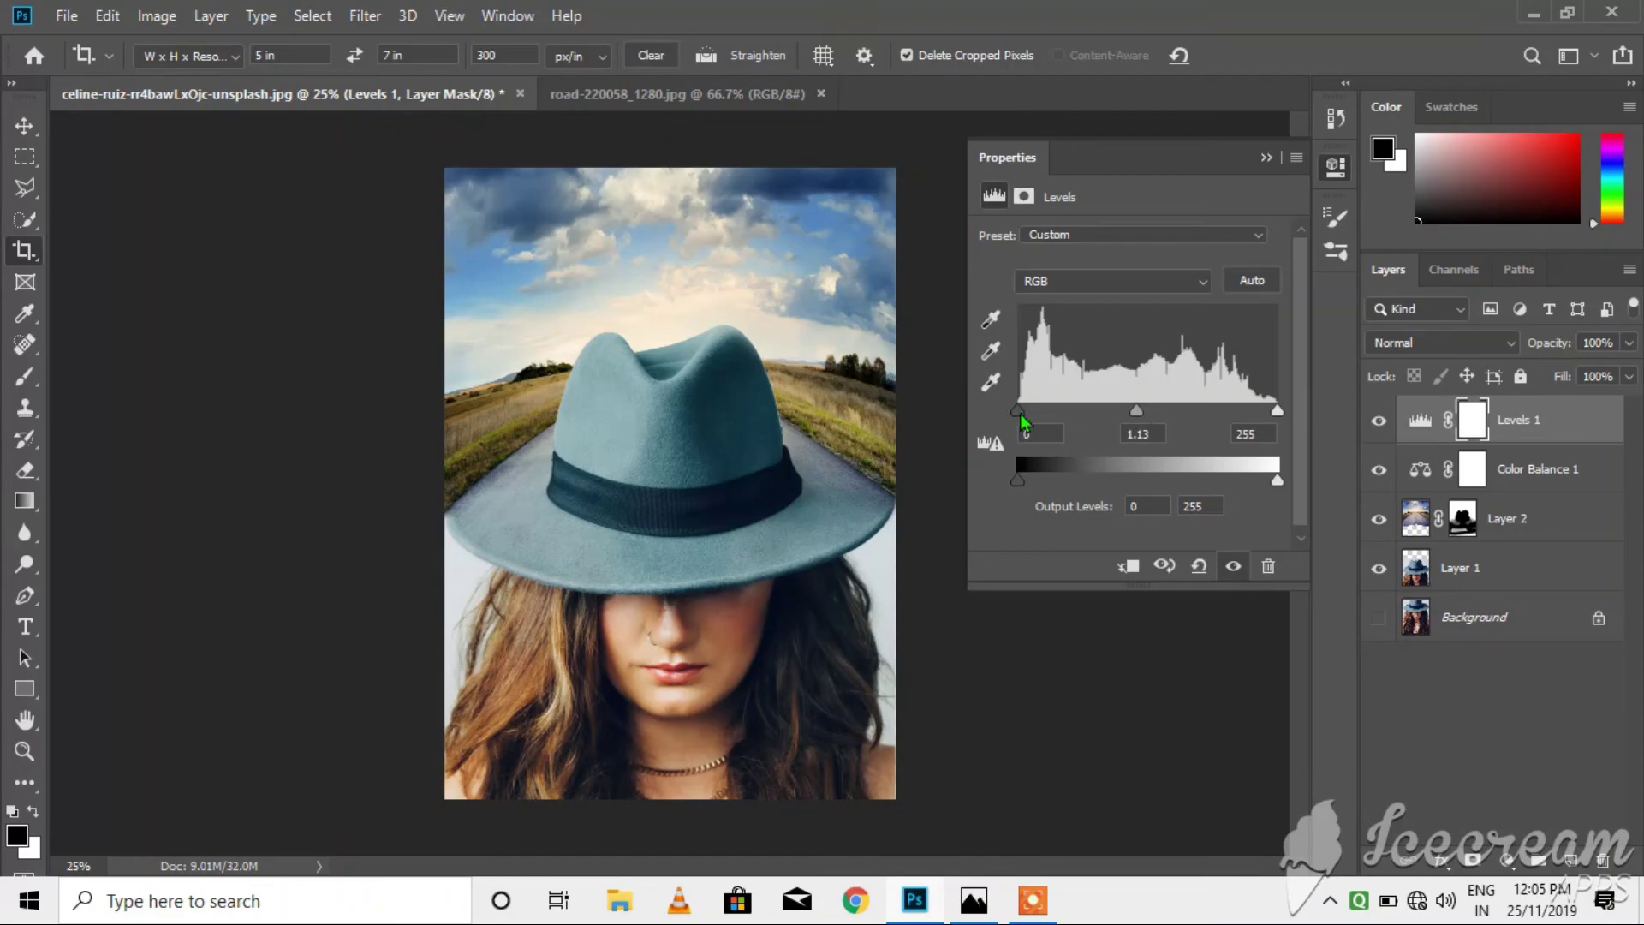
left_click_drag(1021, 411, 1027, 411)
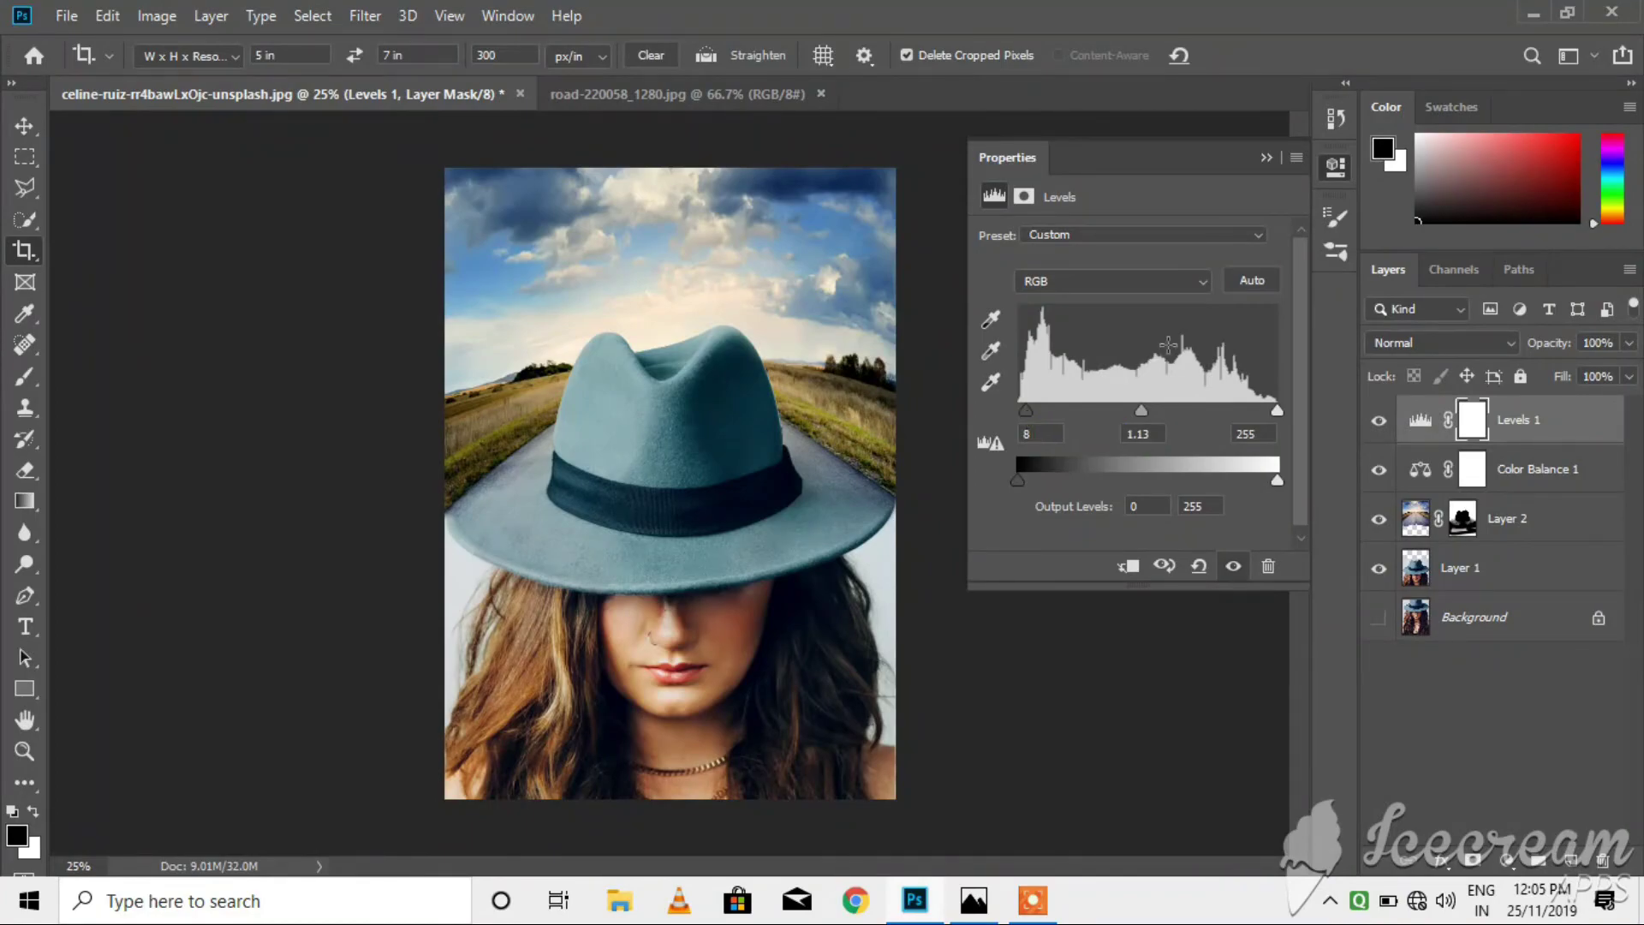
left_click(1266, 157)
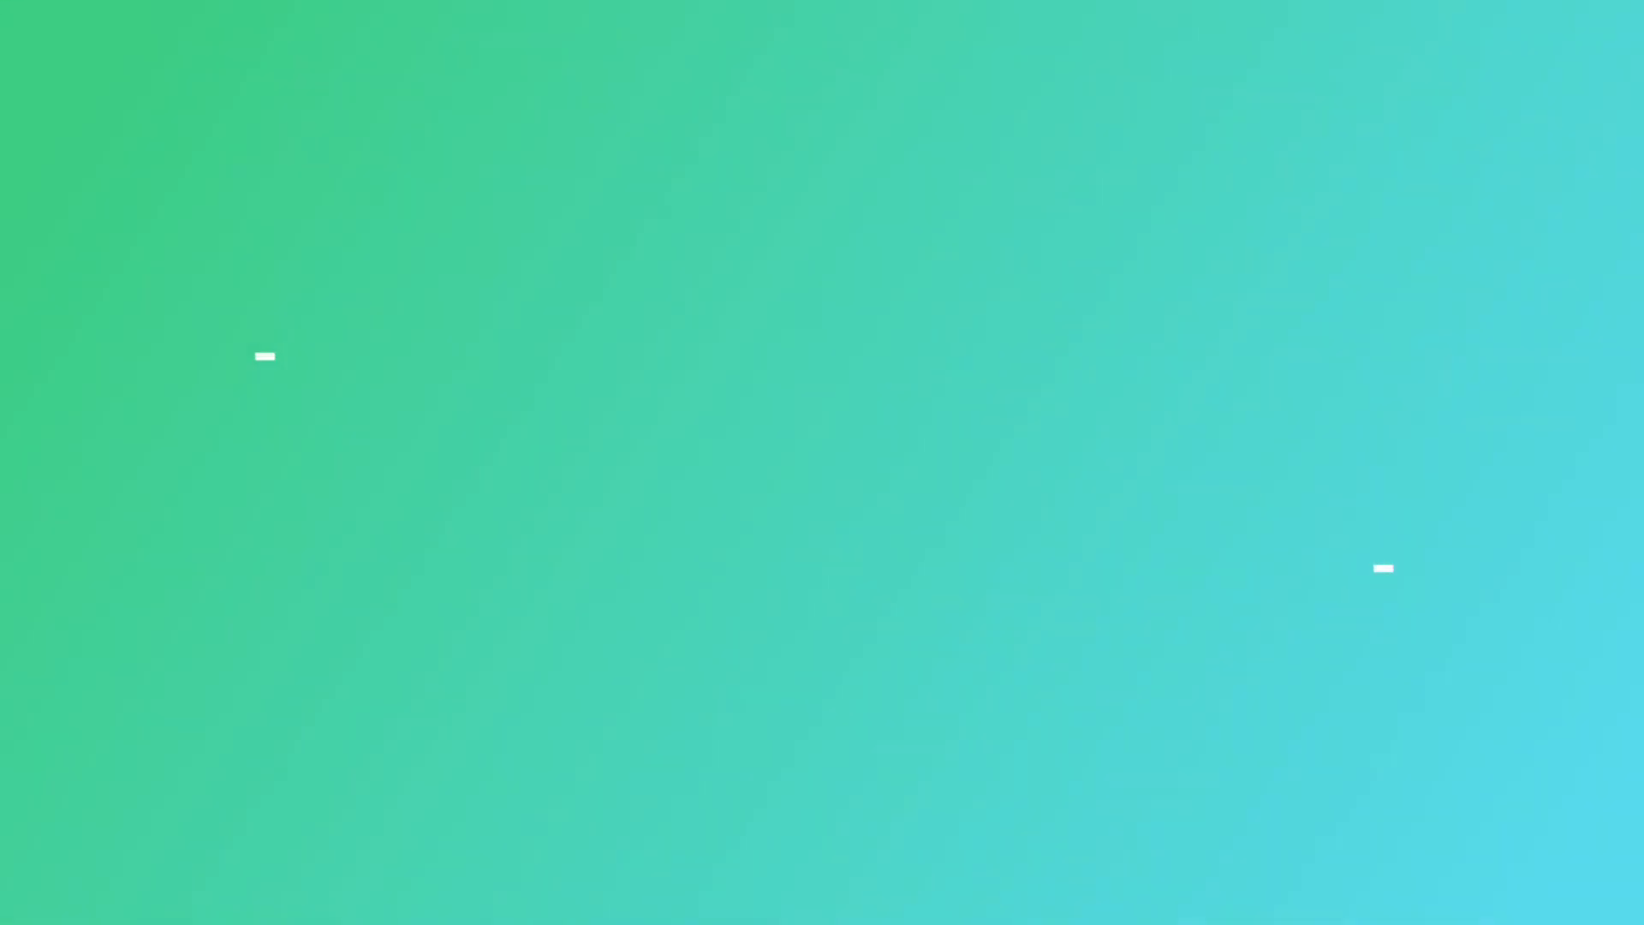